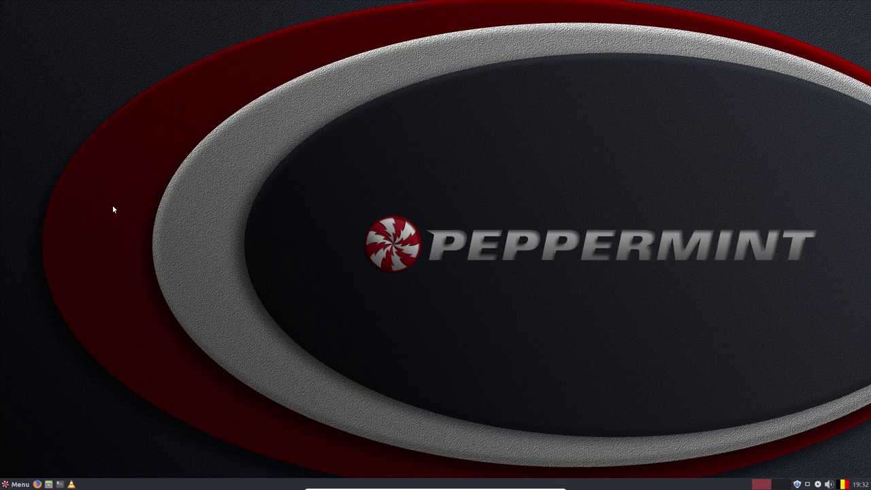
Set the Whisker Menu's panel button title to Peppermint and its category icon size to Small
click(20, 484)
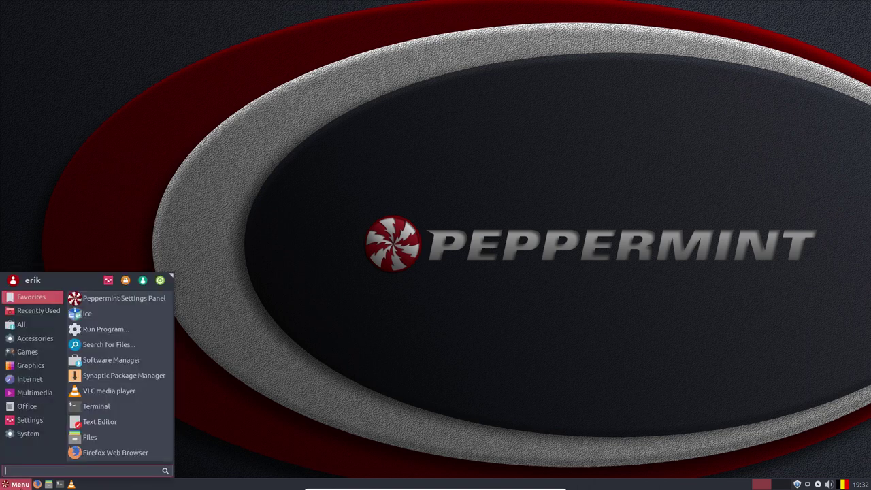
click(21, 484)
right_click(20, 485)
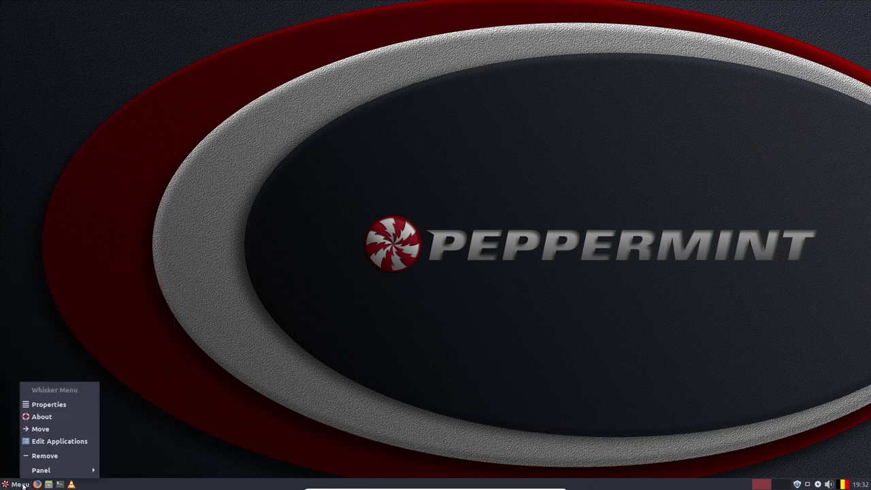
click(55, 405)
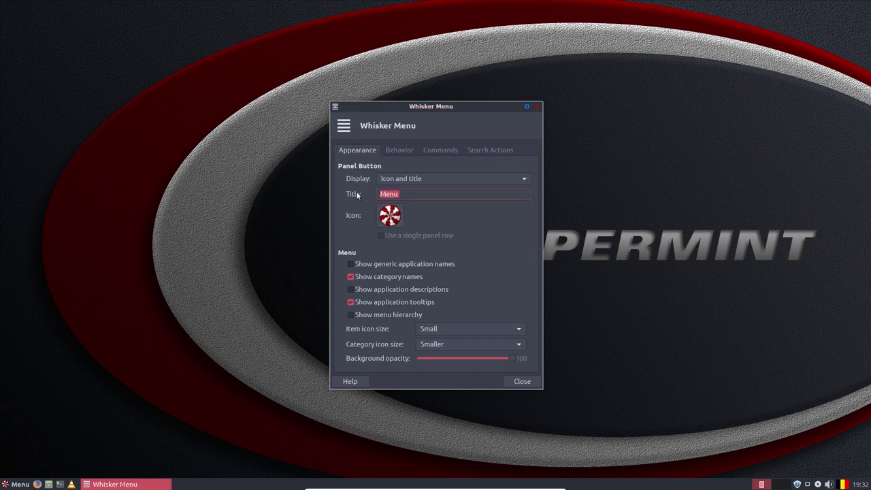
text(Peppe)
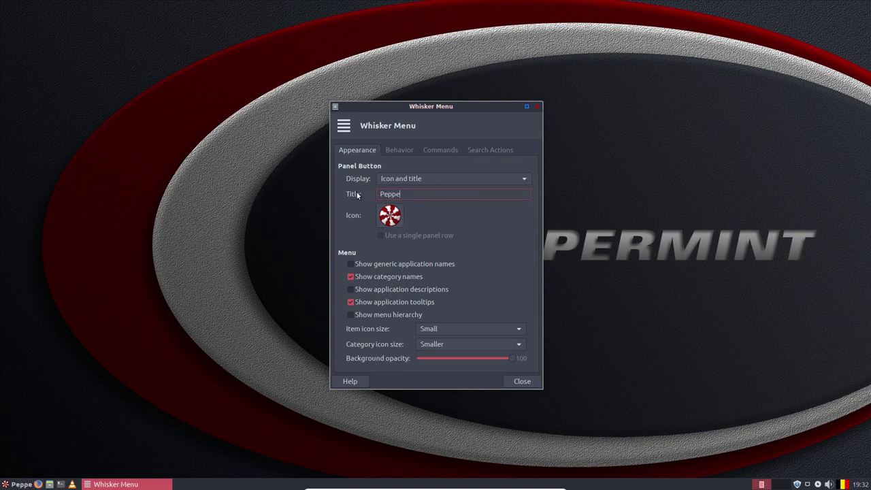
text(rmint)
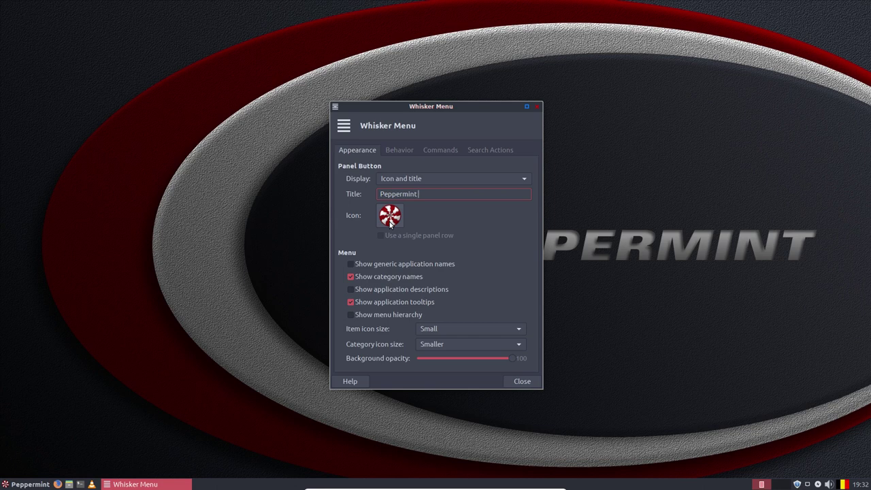
click(477, 346)
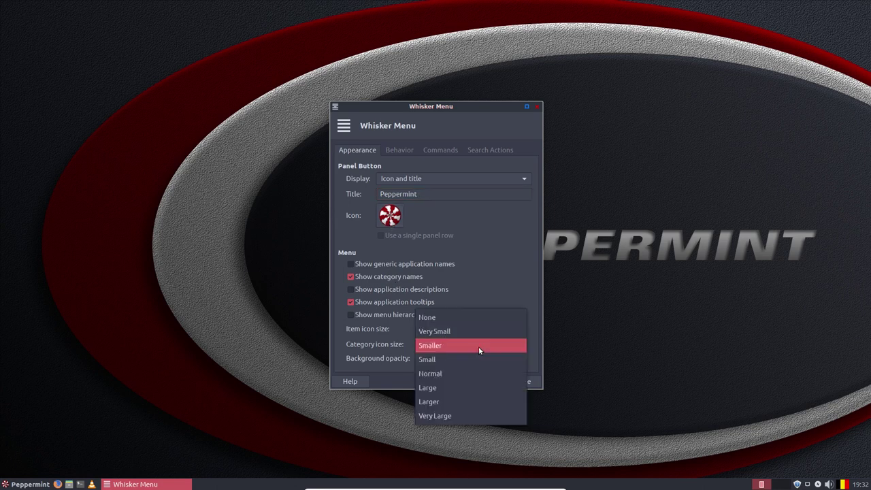
click(463, 359)
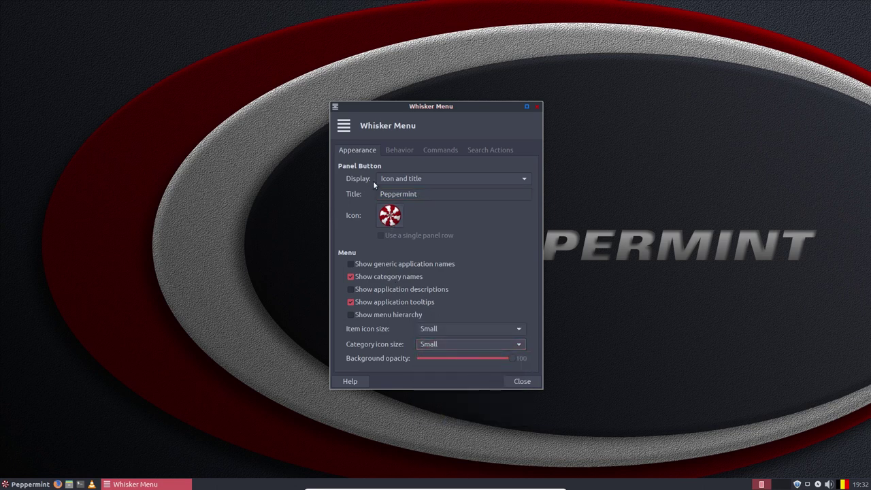
Try the Whisker Menu's background opacity at 64 and at 31, opening the menu to check each
drag(514, 359, 480, 359)
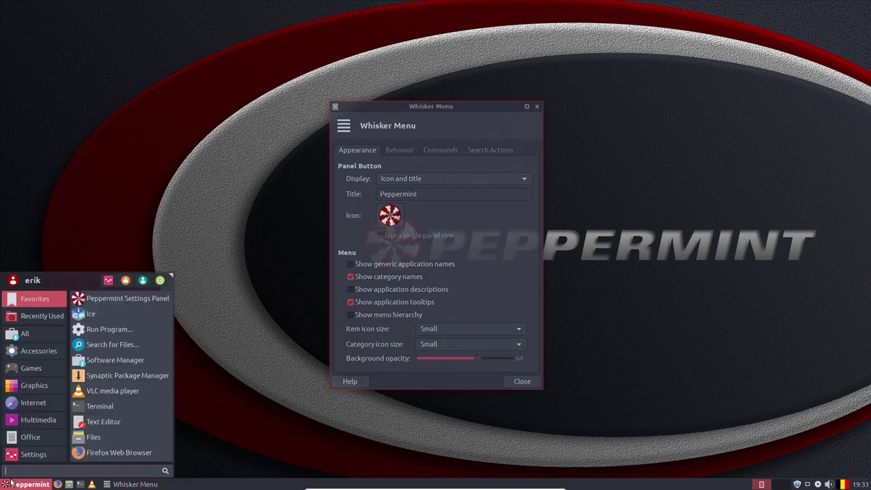
click(14, 484)
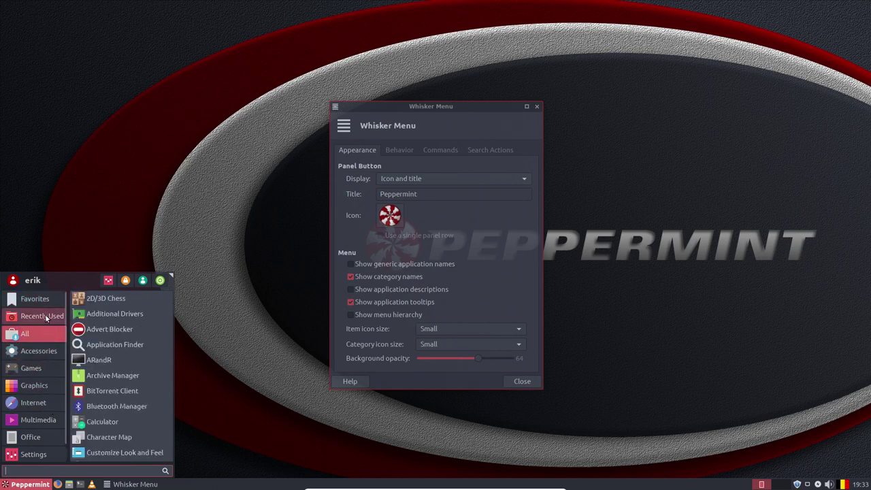
click(475, 359)
drag(441, 358, 449, 358)
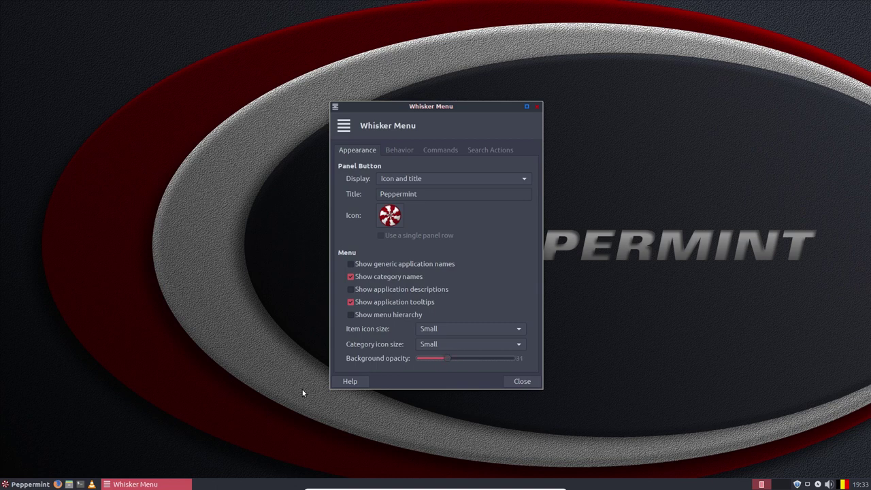
click(27, 484)
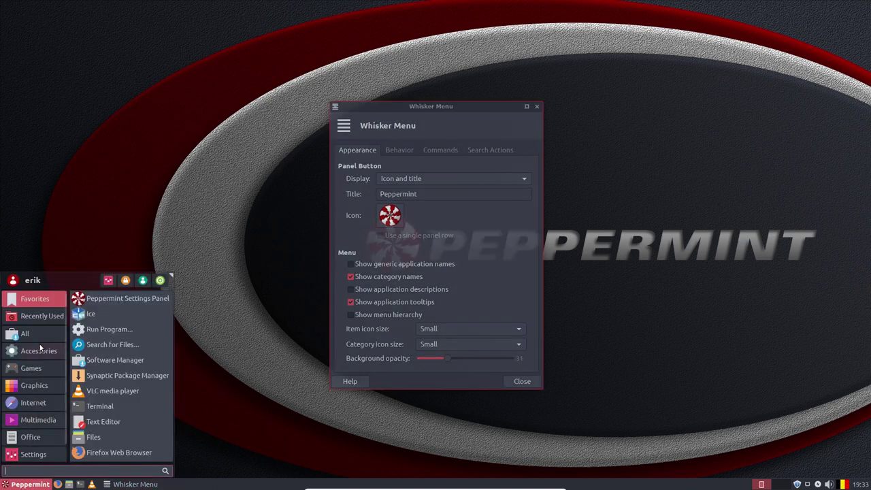
click(193, 376)
Change the desktop background to the Dawn wallpaper and close the wallpaper chooser
right_click(241, 262)
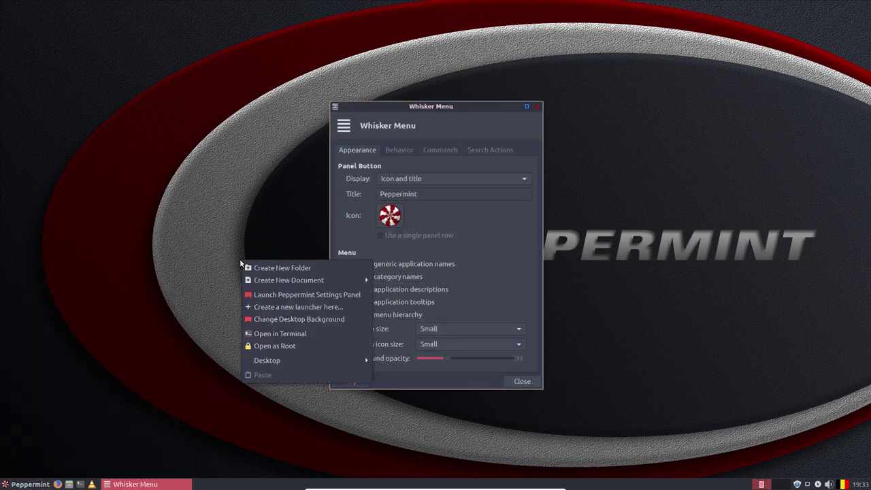
click(290, 319)
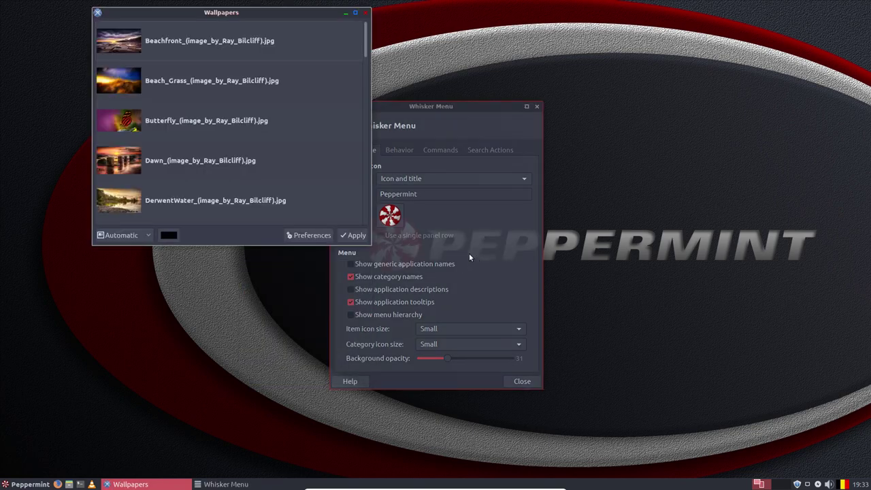
click(193, 170)
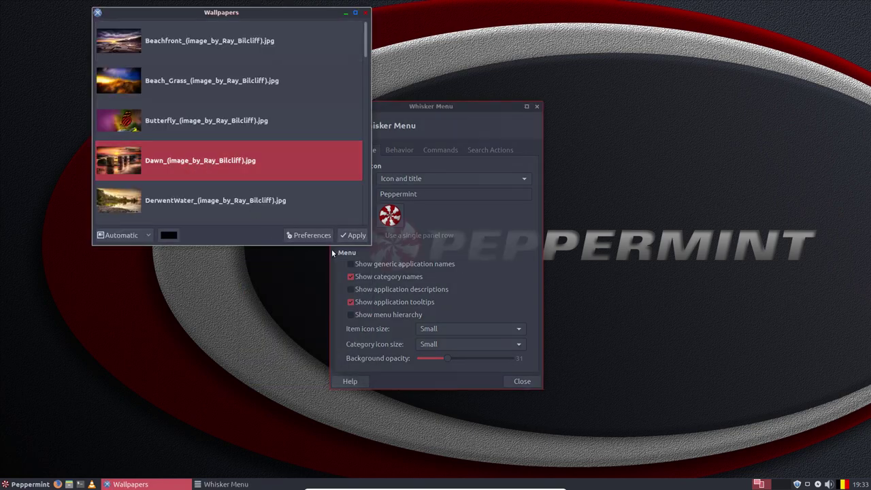
click(354, 235)
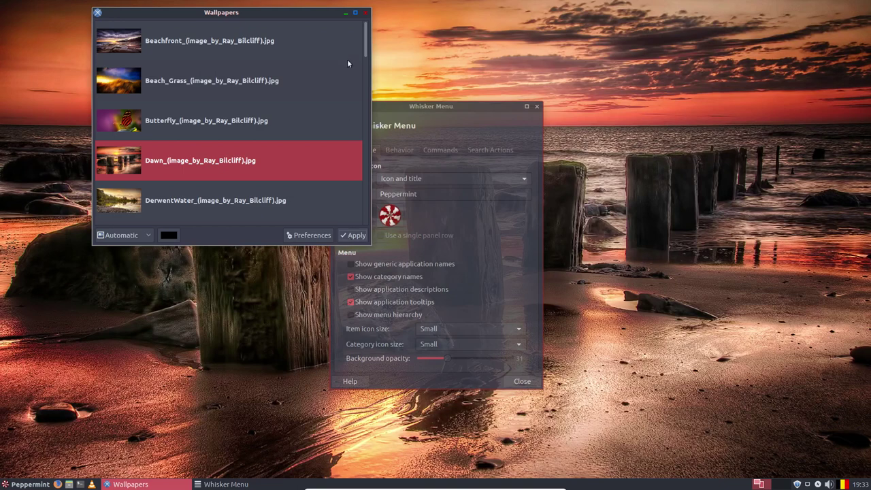
click(361, 14)
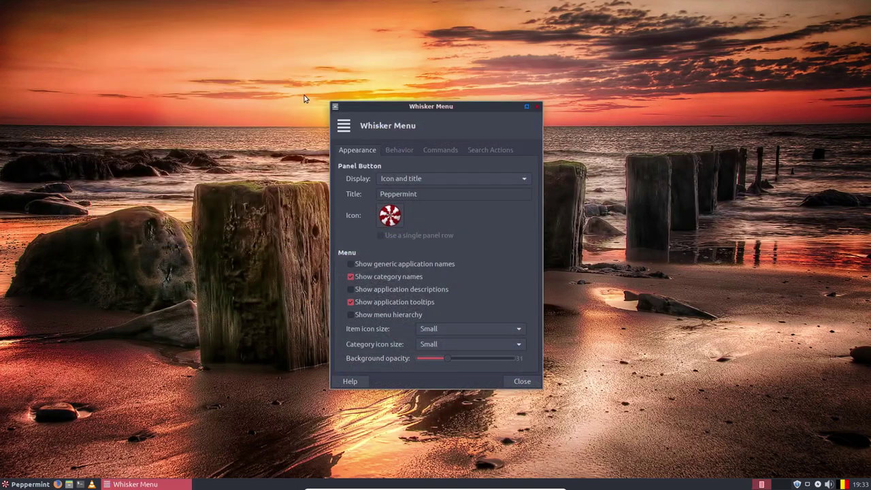
Check the menu's transparency over the new wallpaper, and set its background opacity to 100
click(29, 485)
click(48, 454)
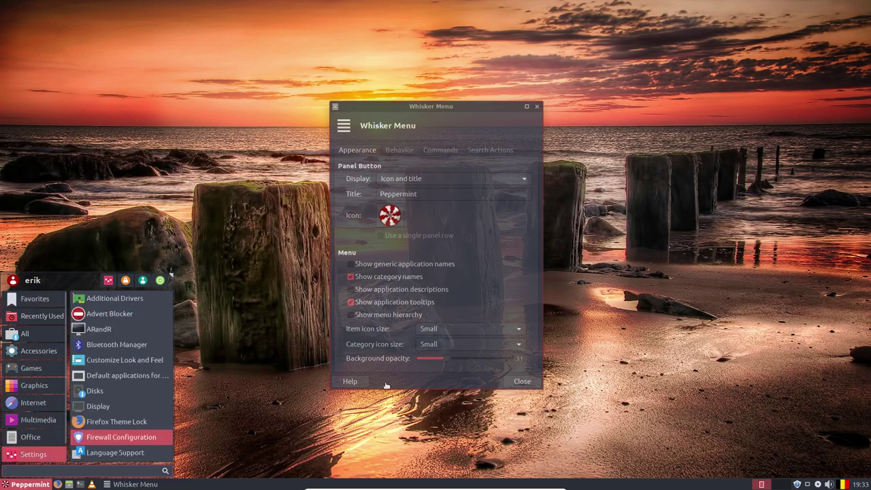
click(448, 361)
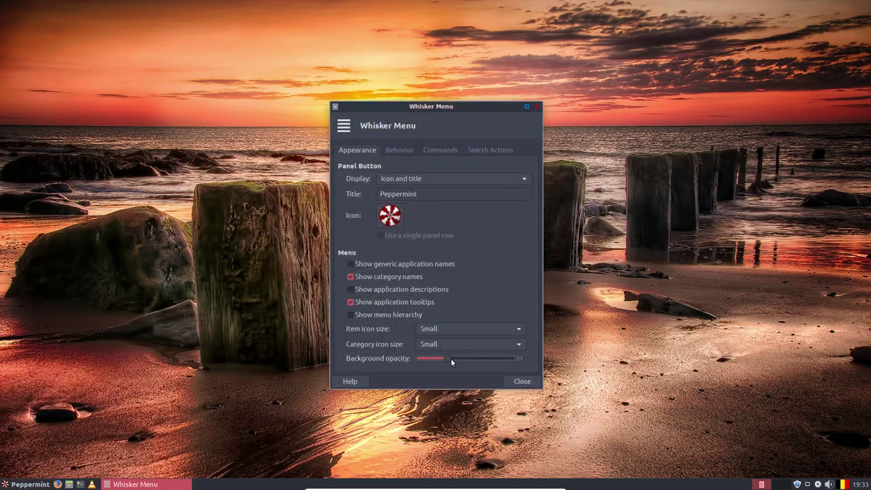
drag(451, 358, 523, 359)
click(22, 486)
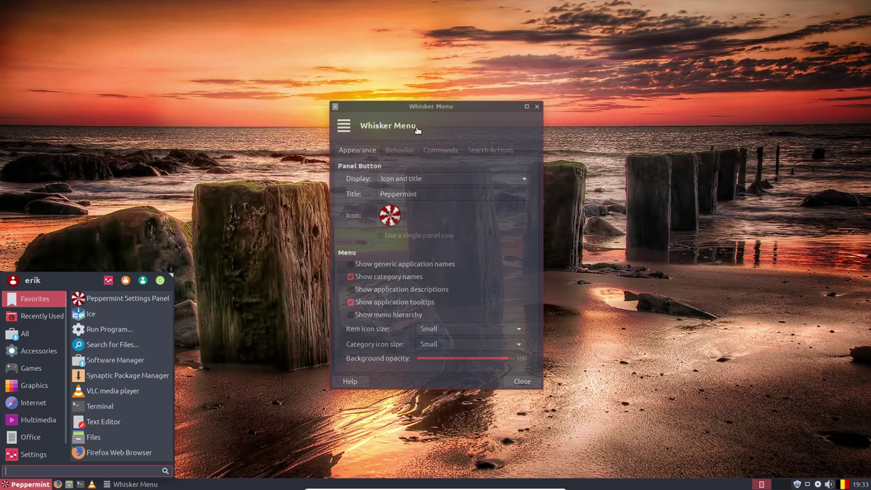
Review the Whisker Menu's behavior, command and search action settings, and close its properties
click(407, 151)
click(407, 151)
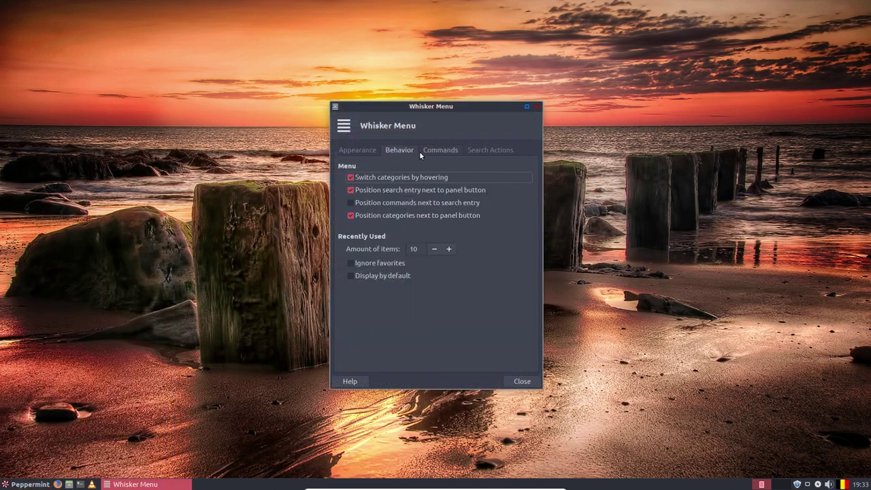
click(449, 150)
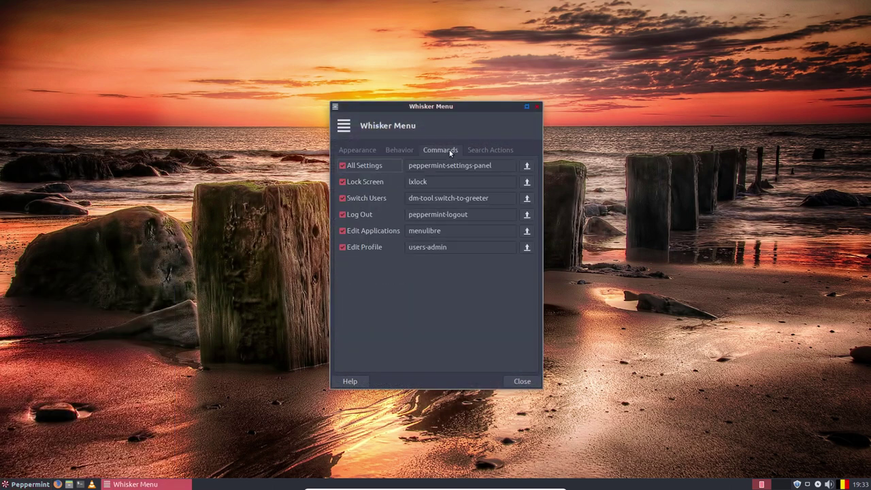
click(486, 149)
click(521, 383)
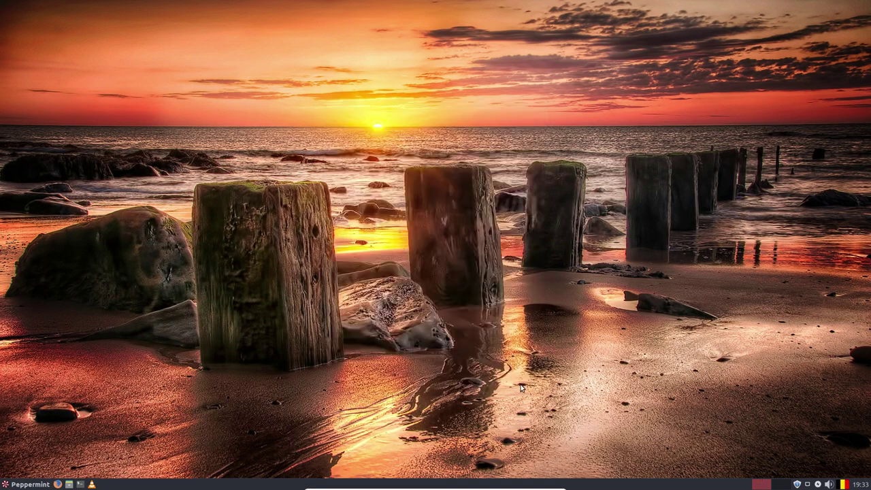
Enlarge the Whisker Menu in width and height so that all categories down to System fit
click(30, 485)
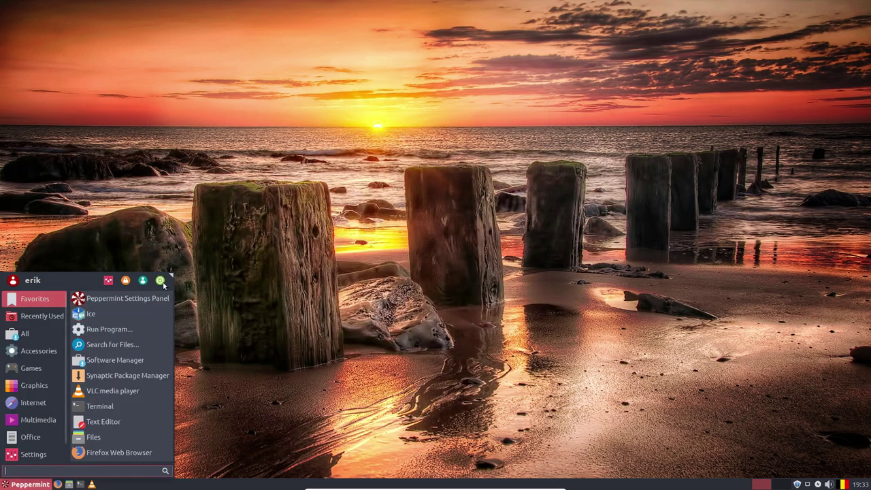
drag(171, 275, 190, 240)
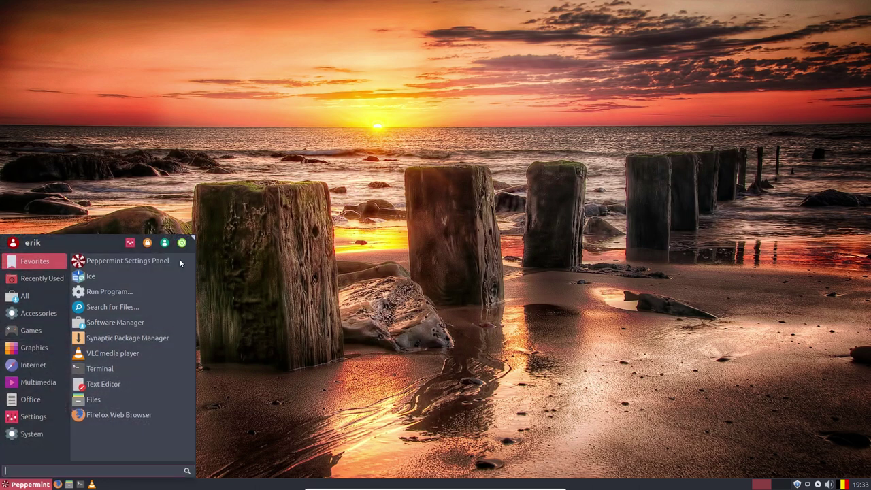
In a maximized Firefox window, search for "sardi icons download" and open the Sardi download result on SourceForge
click(52, 482)
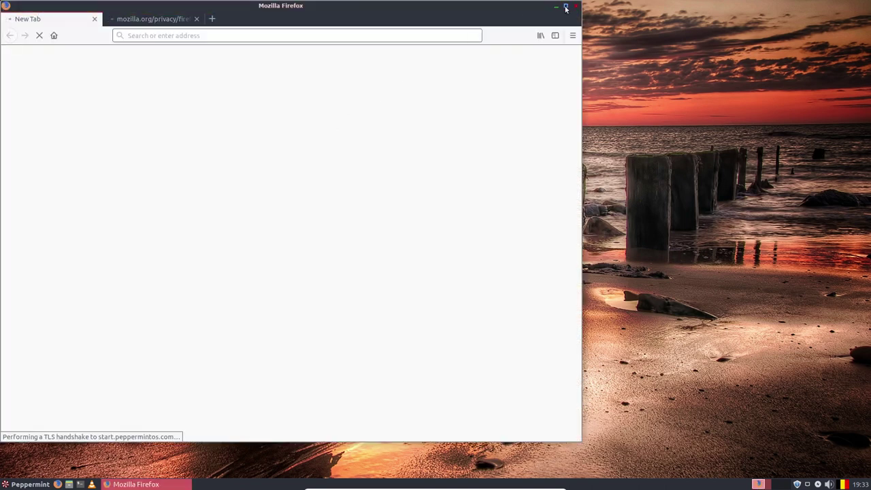
click(566, 7)
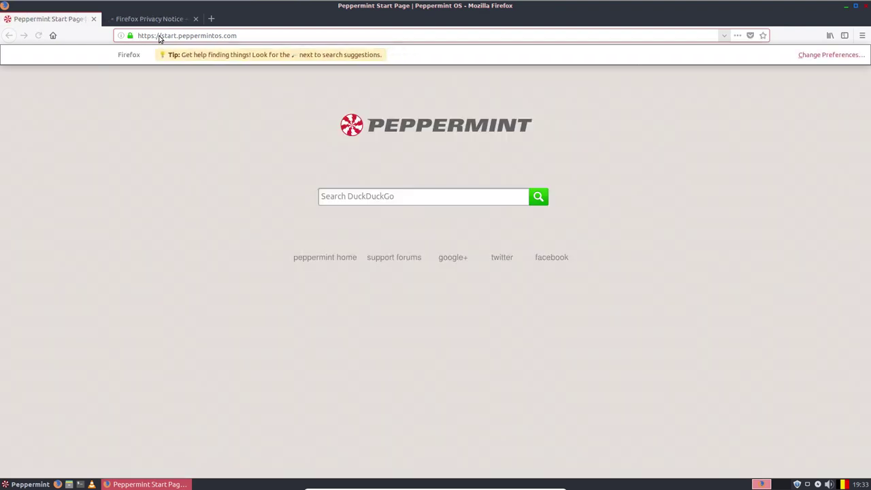
click(159, 36)
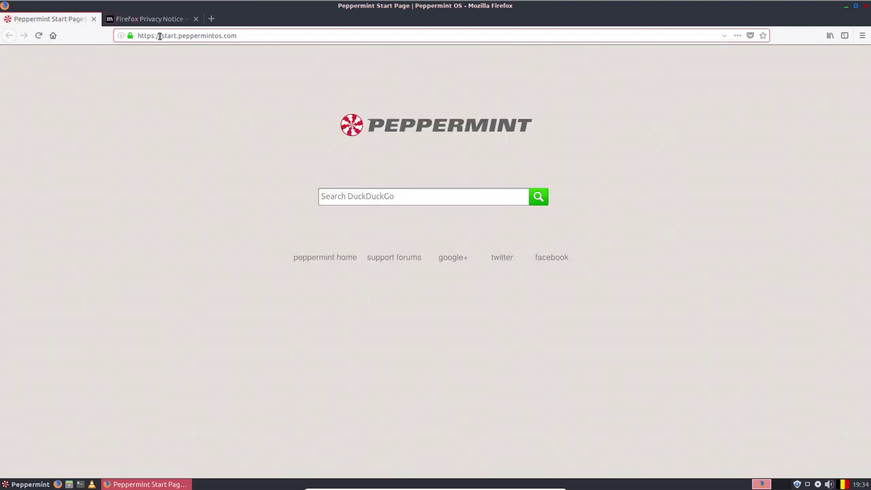
click(159, 36)
text(sardi)
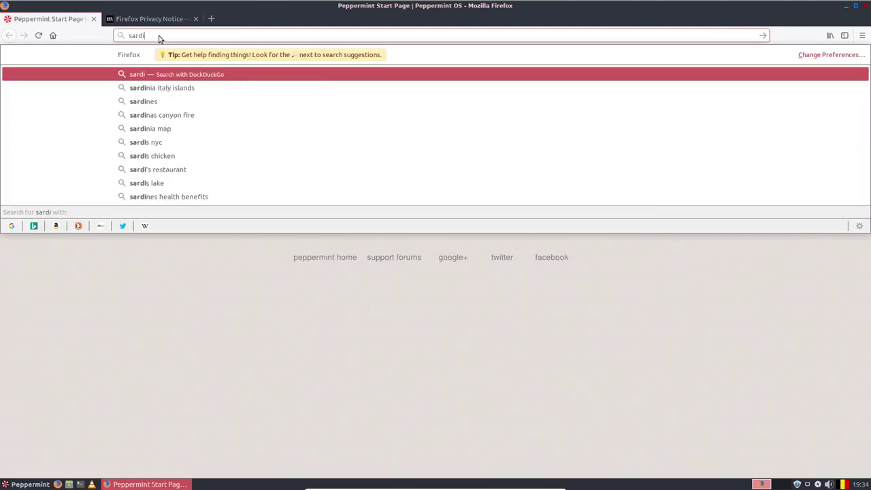
text( icon)
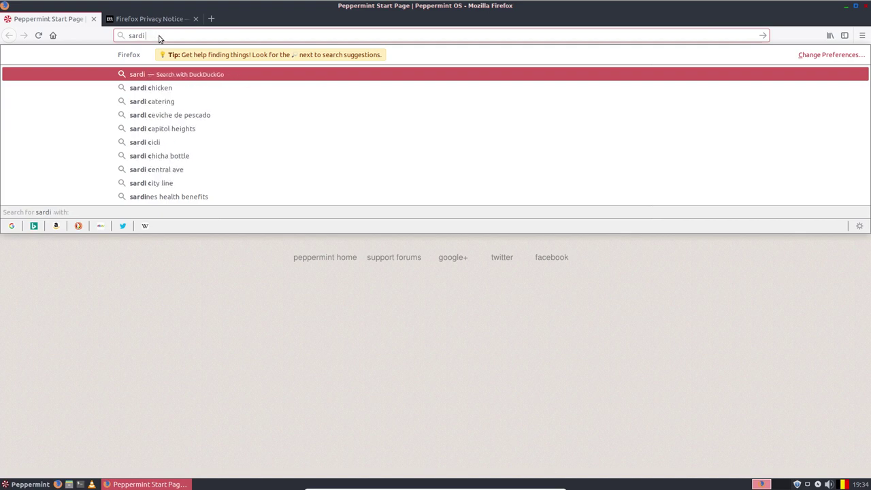
text(s downlao)
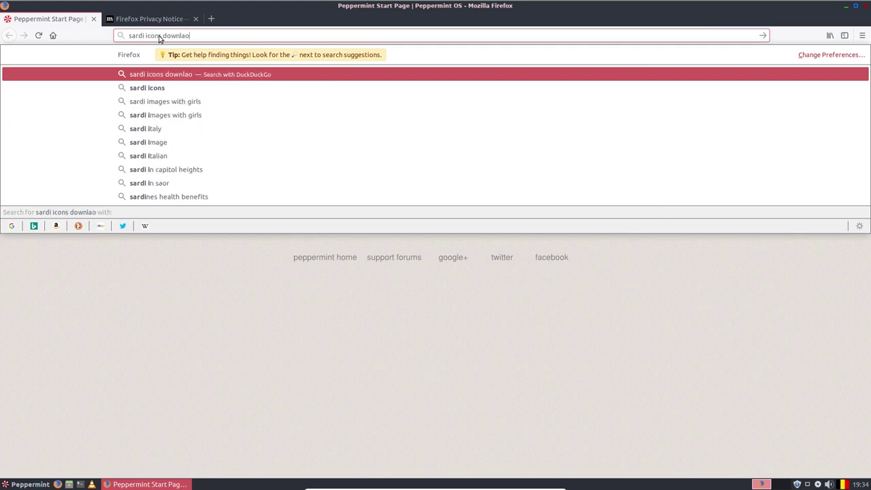
text(ad)
key(Return)
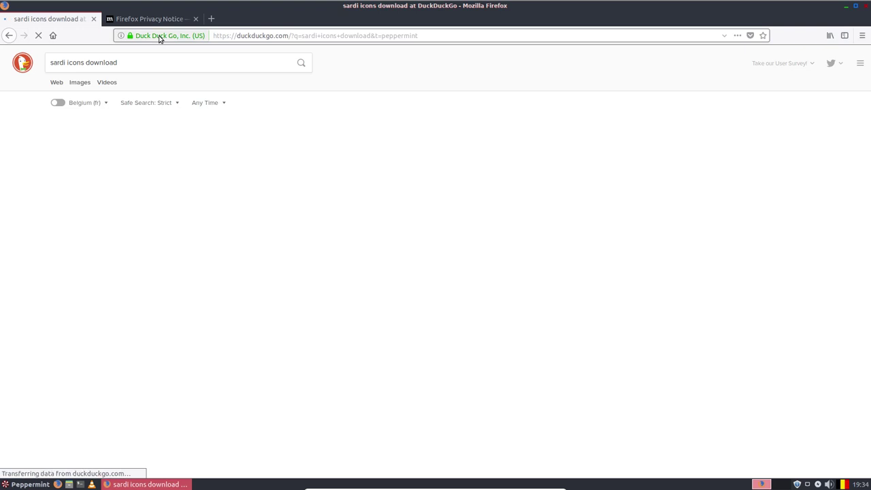
click(133, 128)
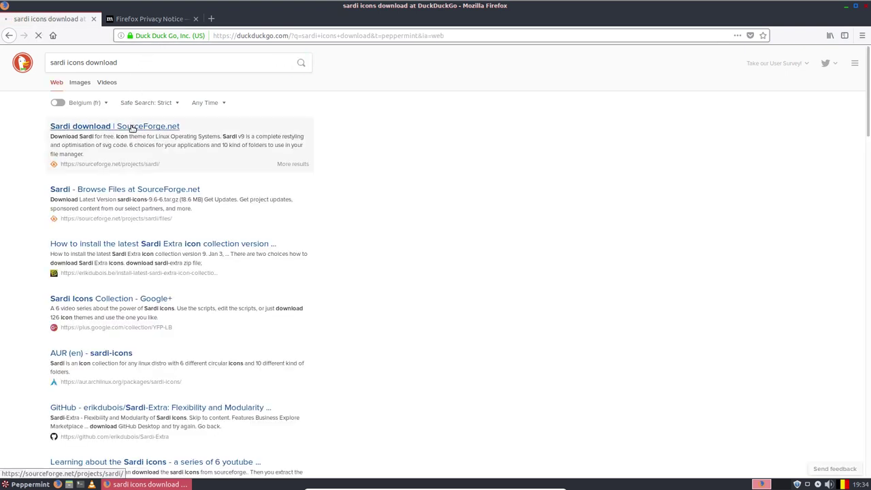
Search the web for "surfn icons" in place of the Firefox Privacy Notice page
click(146, 19)
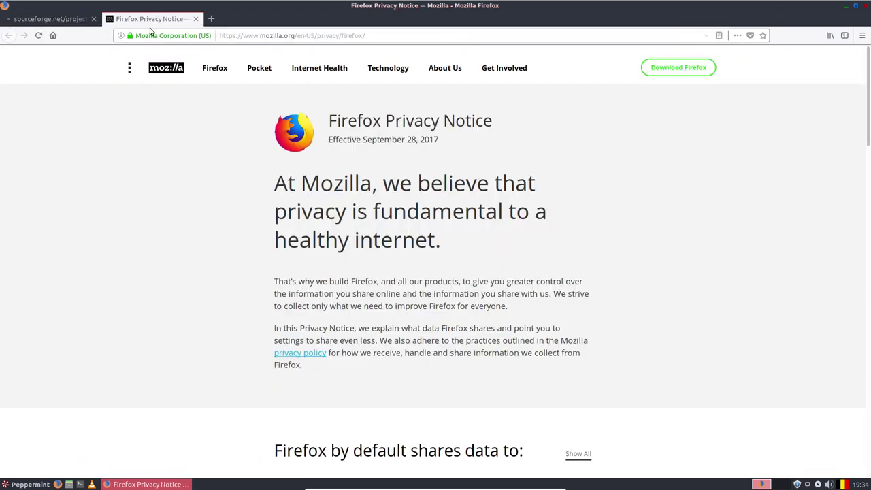
click(222, 34)
click(222, 35)
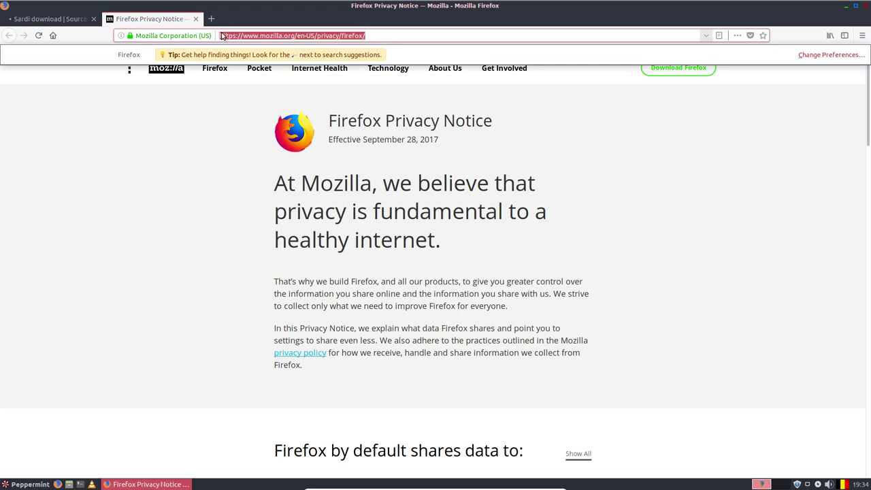
text(surfn icons)
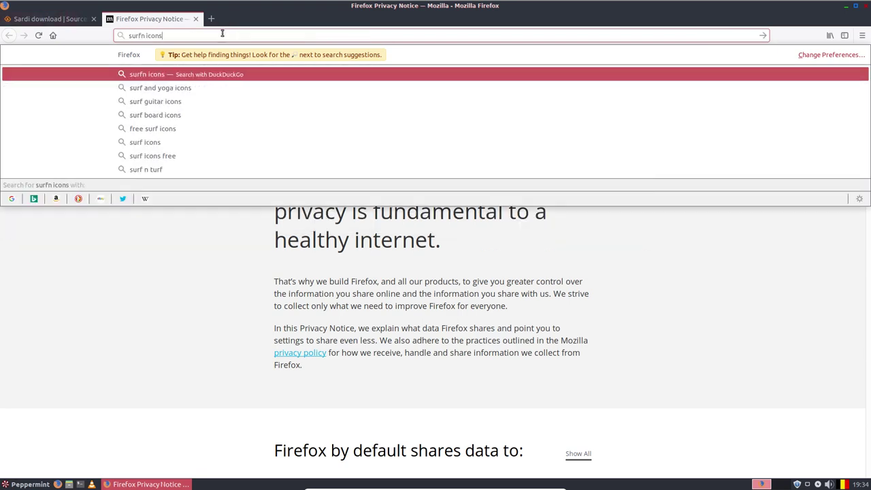
key(Return)
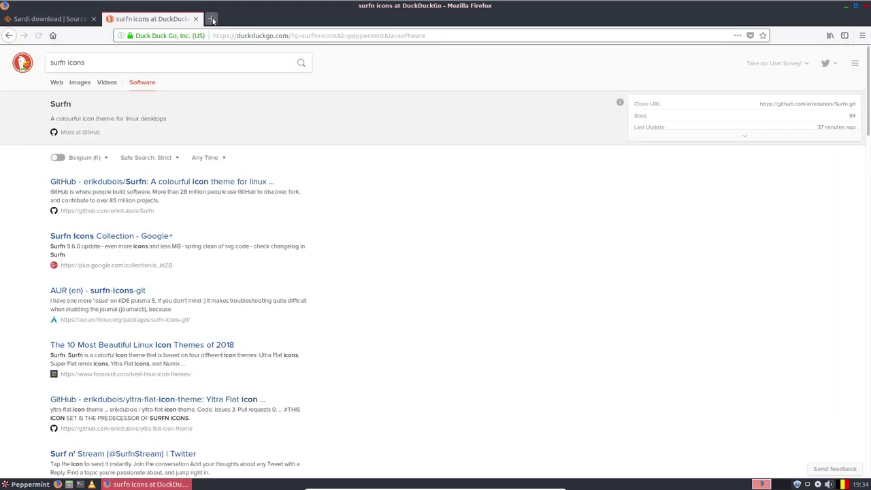
Search for "hardcode fixer" in a new tab and open the Foggalong/hardcode-fixer result on GitHub
click(211, 18)
click(211, 35)
text(hardcoe)
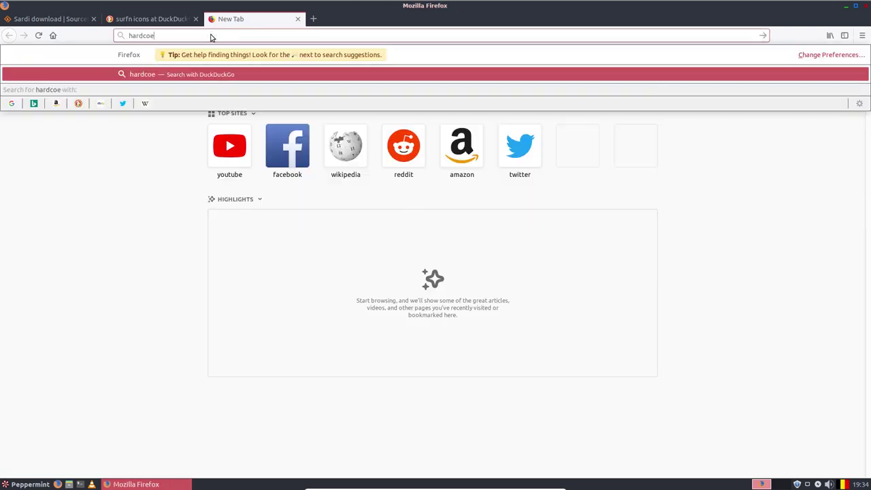
key(BackSpace)
text(de fixer)
key(Return)
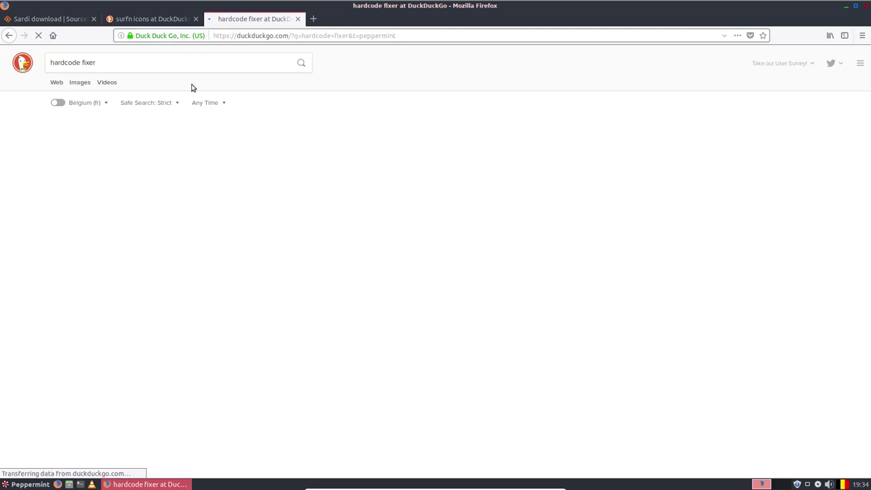
click(209, 192)
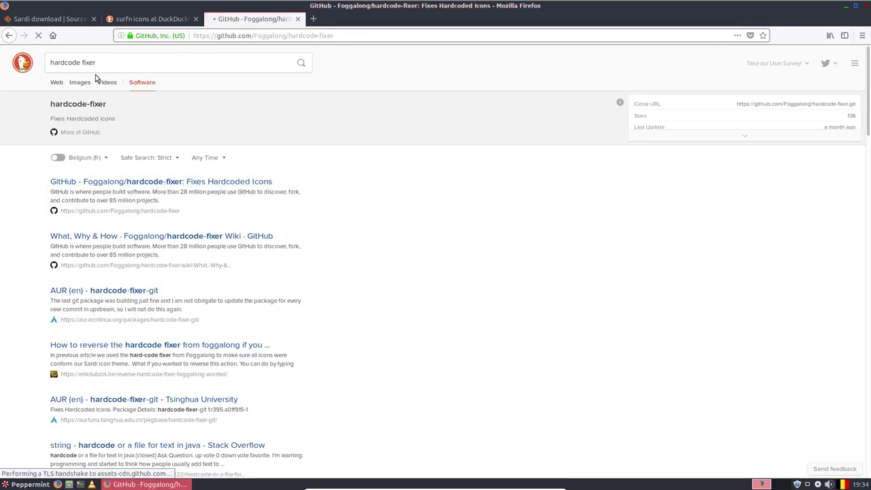
Accept SourceForge's privacy notice on the Sardi page and request sardi-icons-9.6-9.tar.gz from the project's files
click(54, 19)
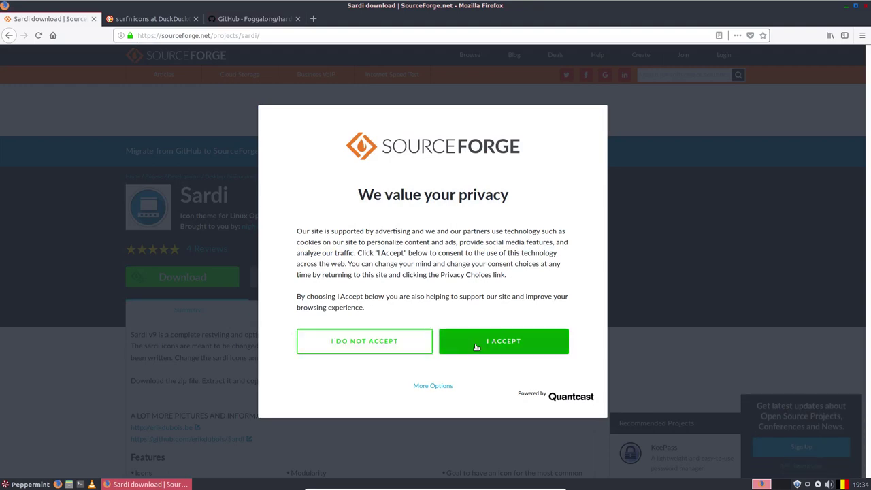
click(476, 348)
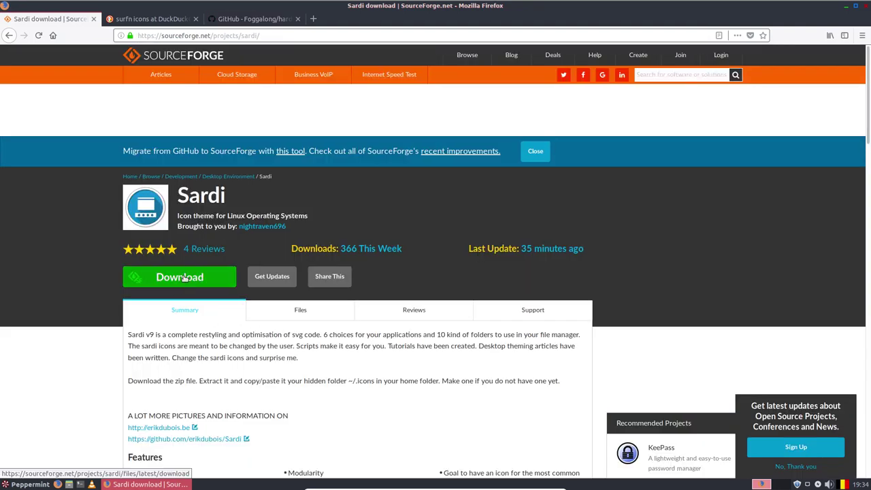
click(301, 311)
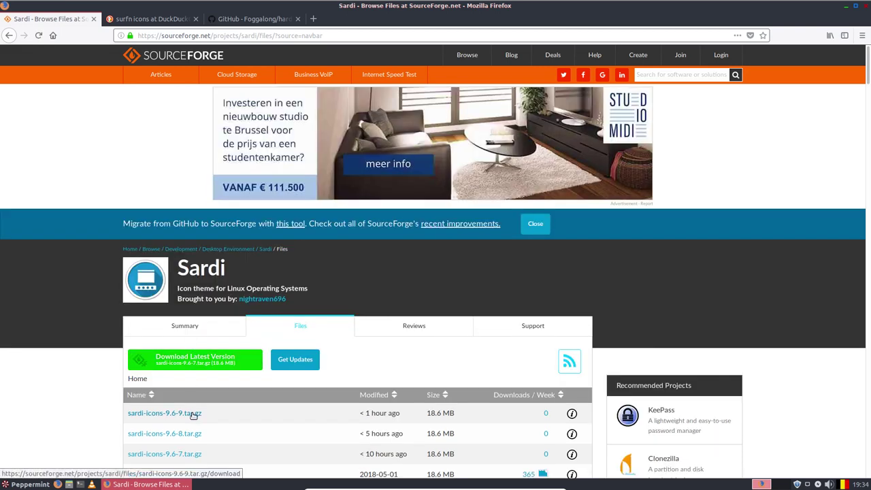
click(193, 414)
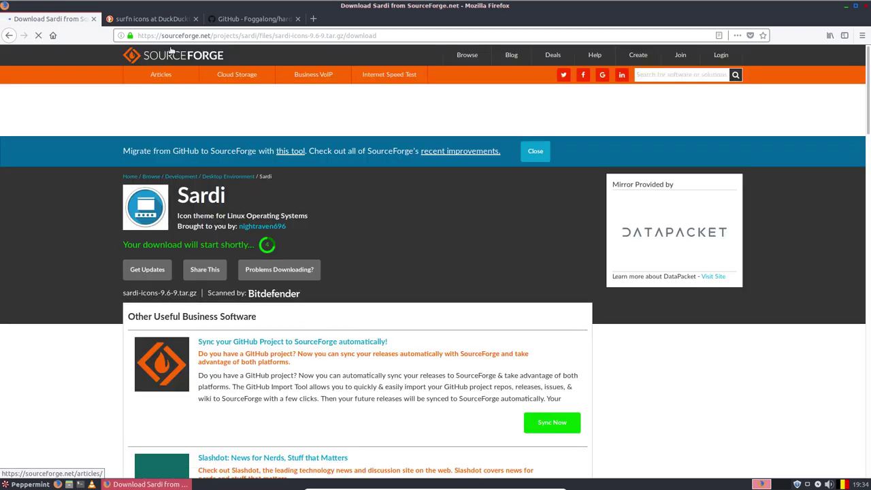
Open the erikdubois/Surfn repository from the search results and request its ZIP download
click(179, 21)
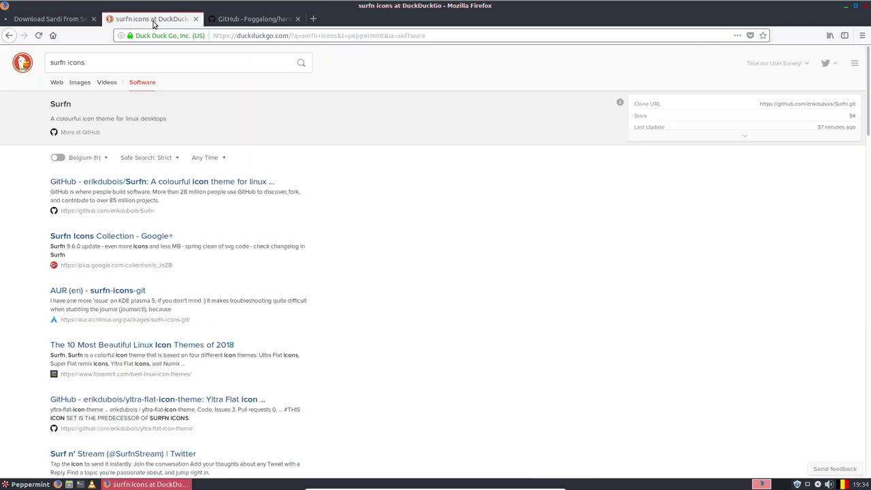
click(154, 183)
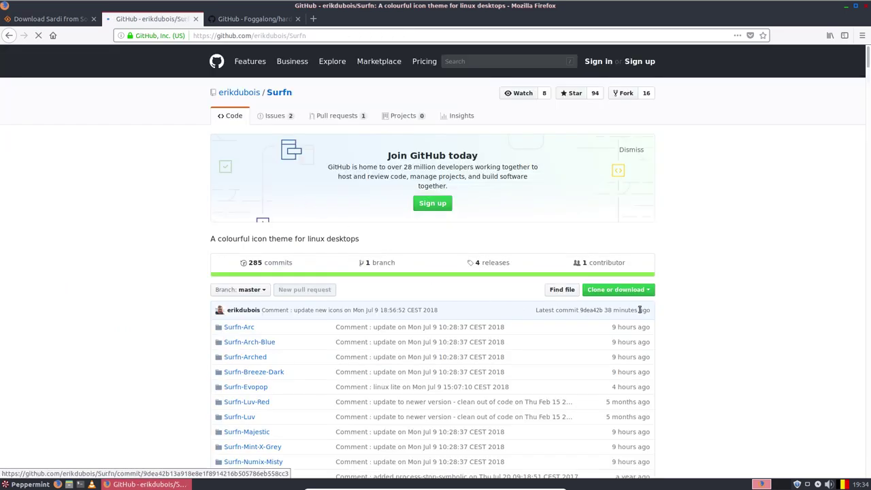
click(622, 290)
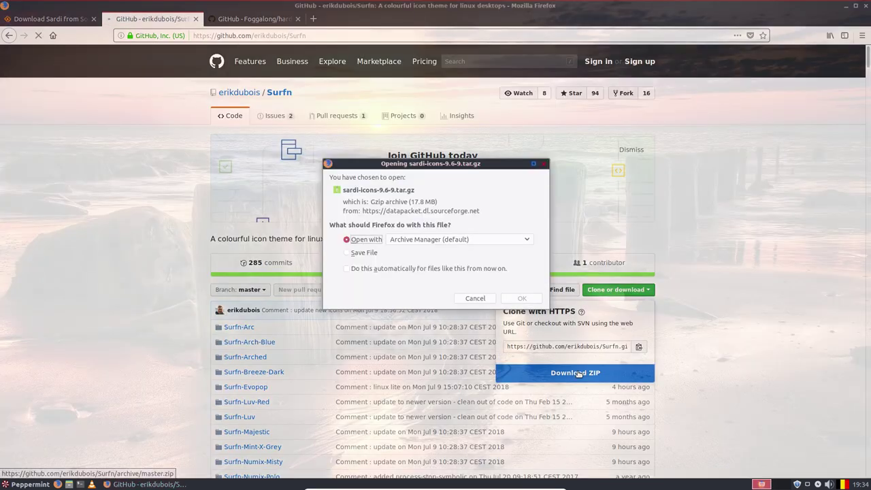
Save Surfn-master.zip and sardi-icons-9.6-9.tar.gz, making saving automatic for both file types, and check the download progress
click(475, 298)
click(361, 252)
click(346, 268)
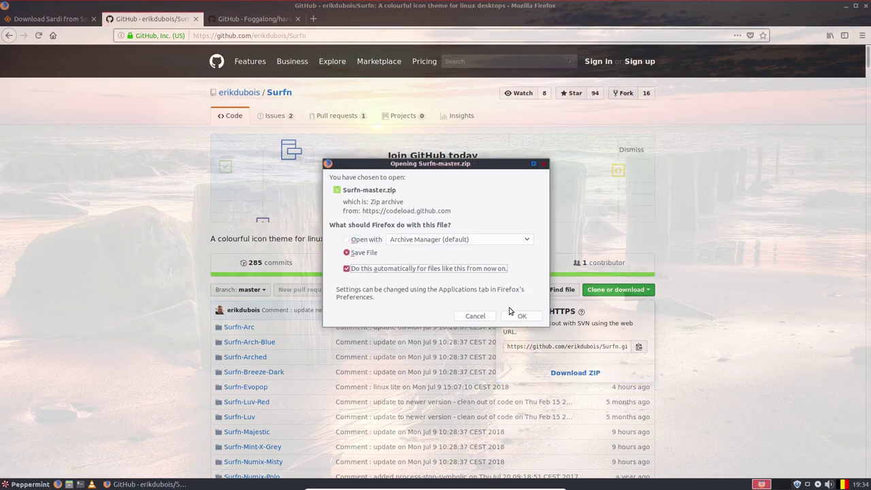
click(522, 316)
click(361, 252)
click(383, 271)
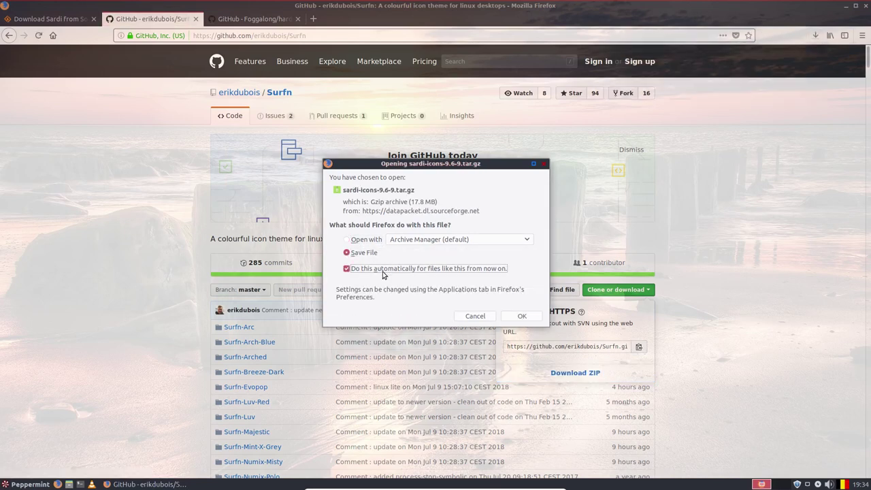
click(521, 316)
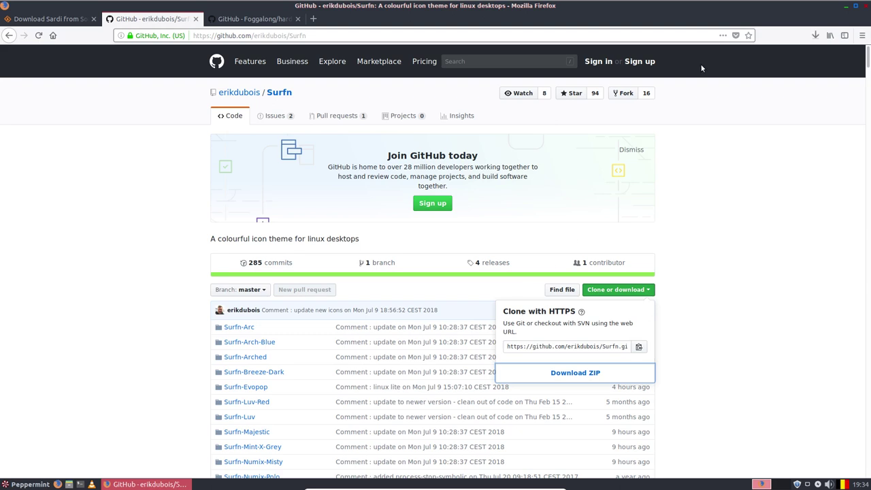
click(813, 36)
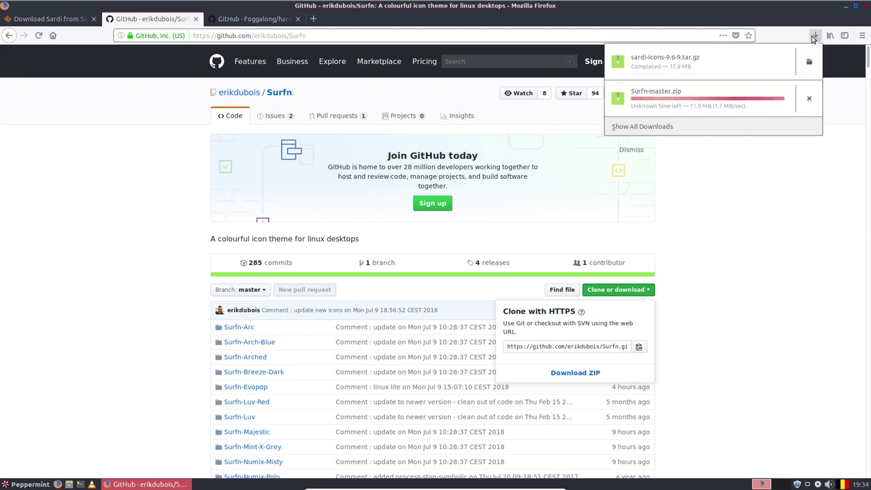
Download the hardcode-fixer repository as a ZIP, check the download list, and minimize the browser
click(256, 23)
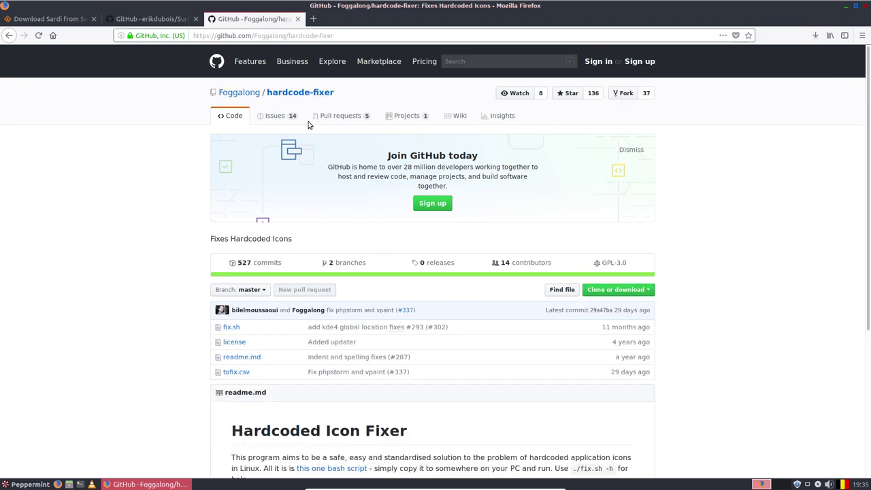
click(590, 290)
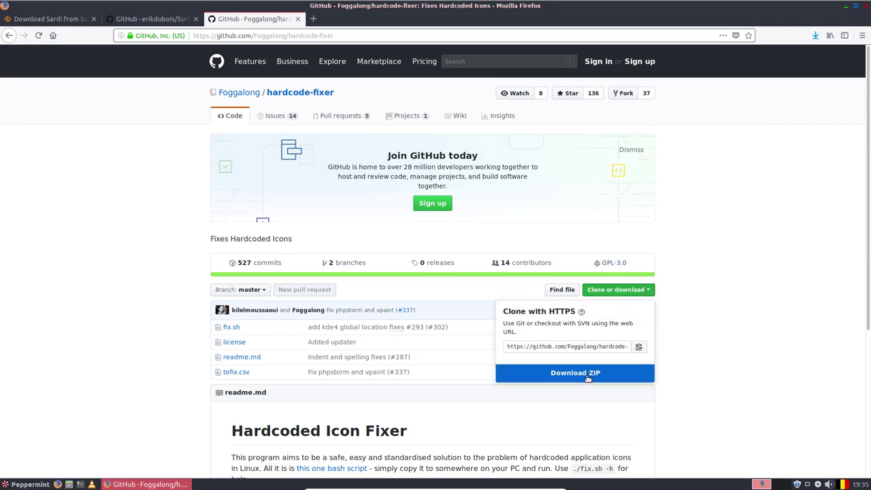
click(588, 377)
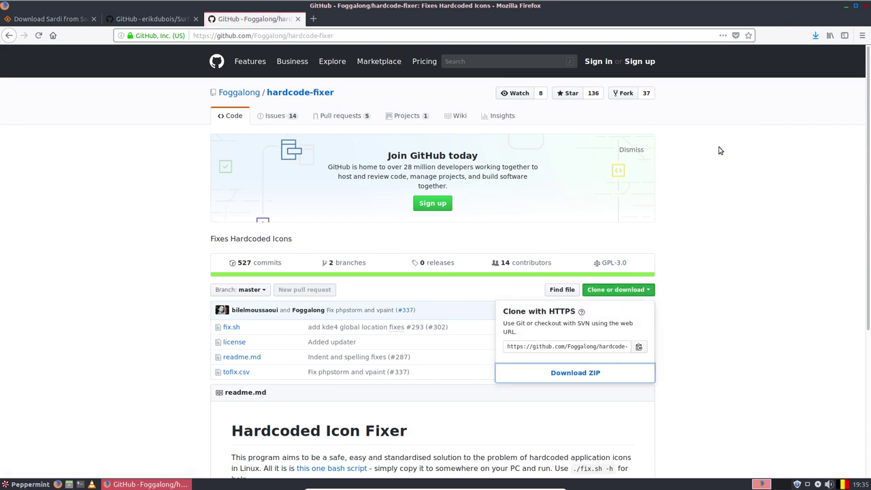
click(815, 36)
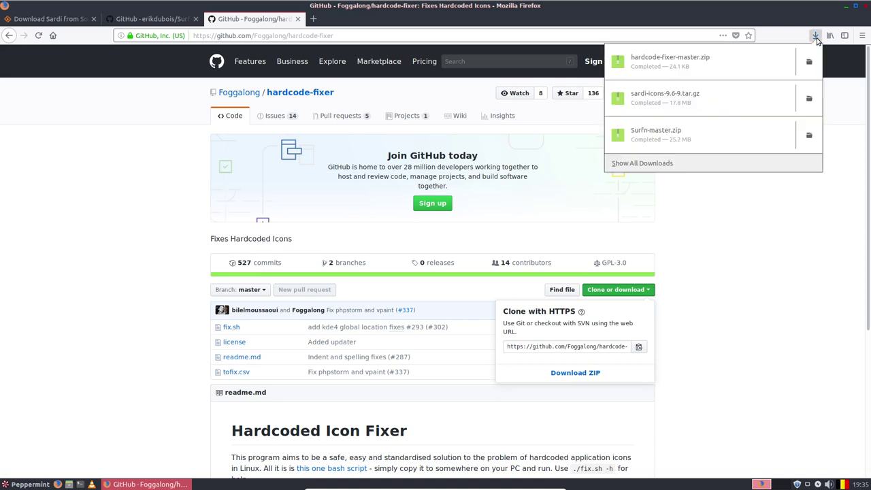
key(Escape)
click(855, 9)
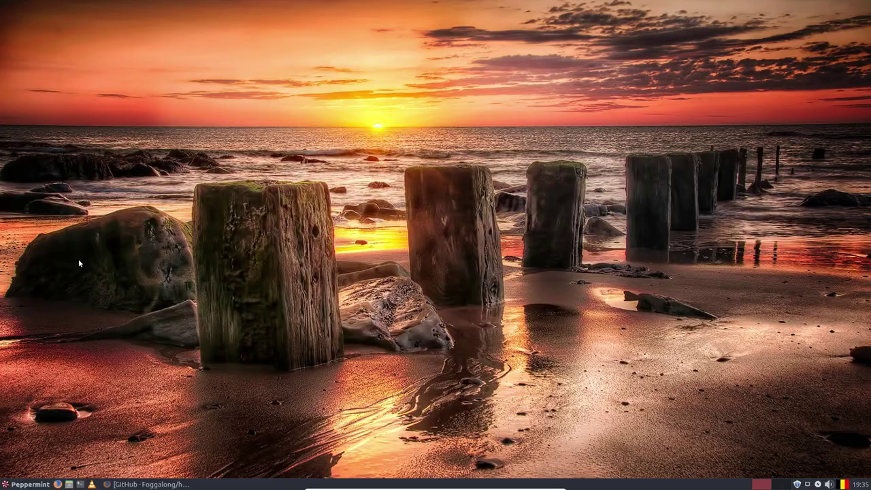
Switch to the file manager and extract hardcode-fixer-master.zip in place in the Downloads folder
click(70, 484)
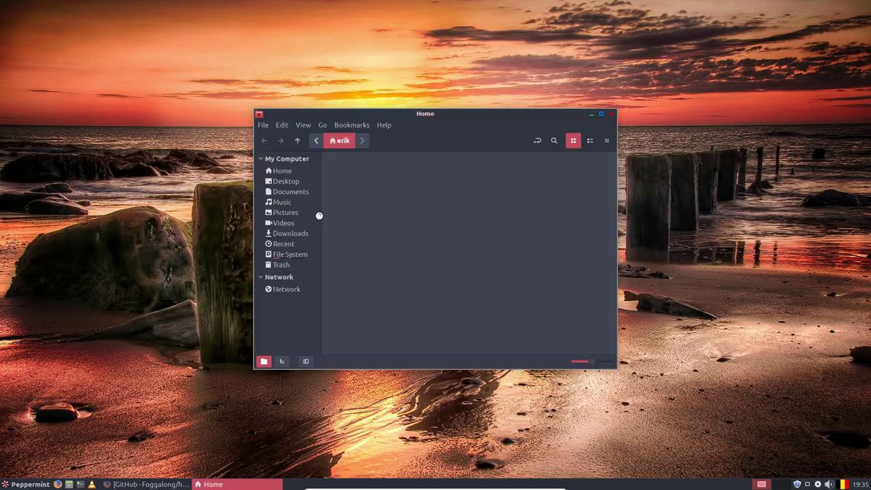
click(294, 235)
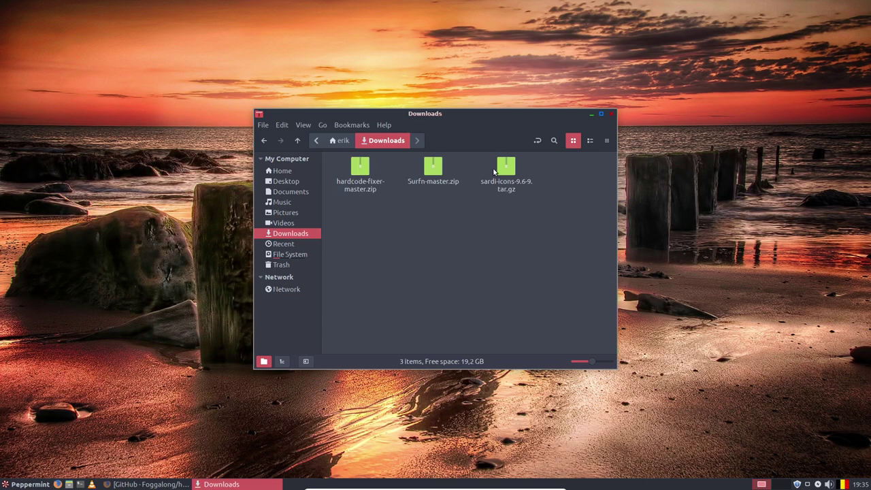
right_click(369, 169)
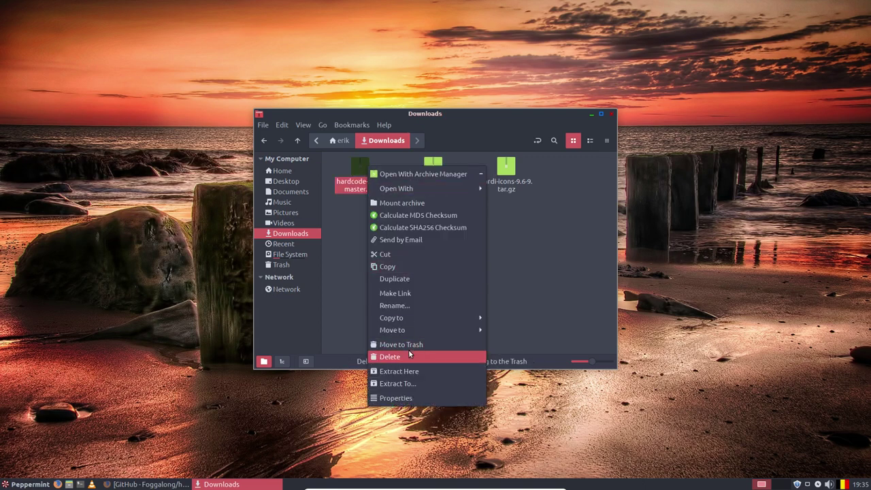
click(406, 375)
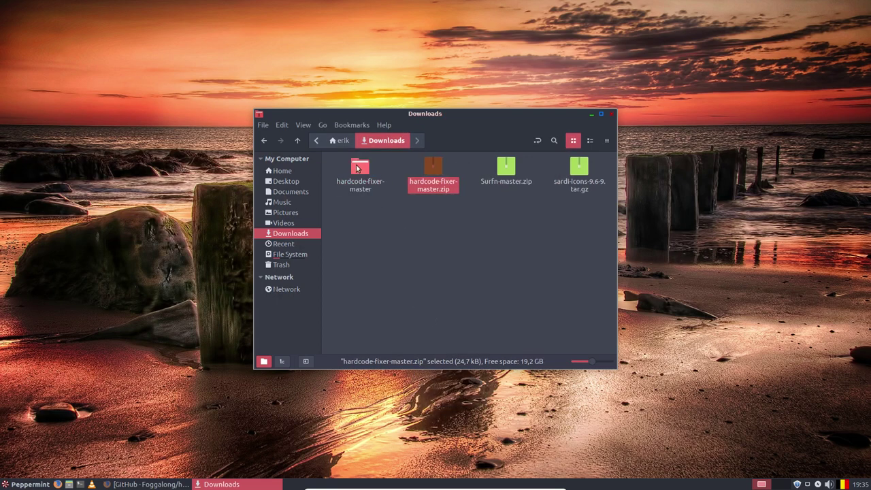
Check the contents of the extracted hardcode-fixer-master folder, and delete hardcode-fixer-master.zip from Downloads
double_click(365, 172)
drag(422, 117, 459, 102)
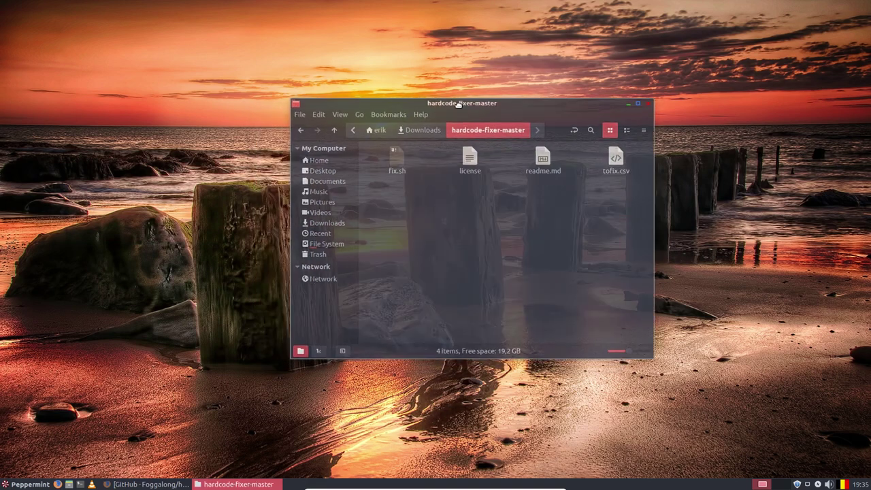
click(420, 130)
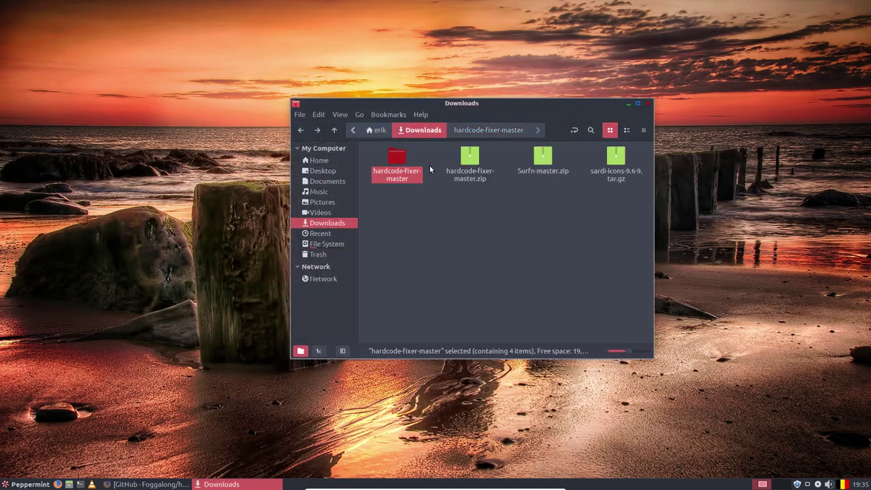
click(469, 164)
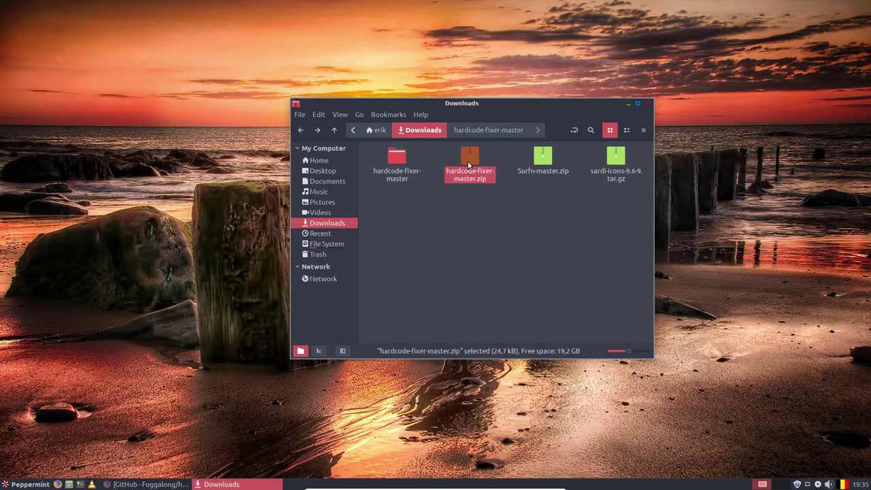
key(Delete)
Extract Surfn-master.zip and sardi-icons-9.6-9.tar.gz in place in the Downloads folder
click(468, 162)
right_click(468, 160)
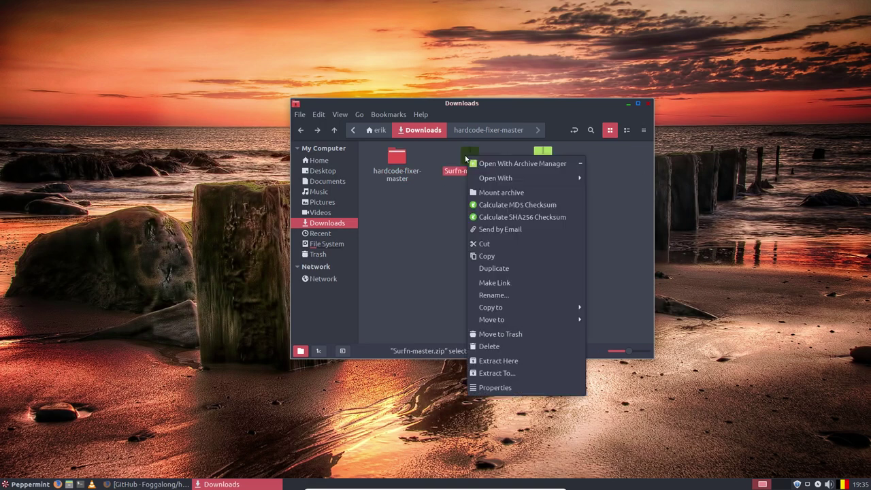
click(504, 360)
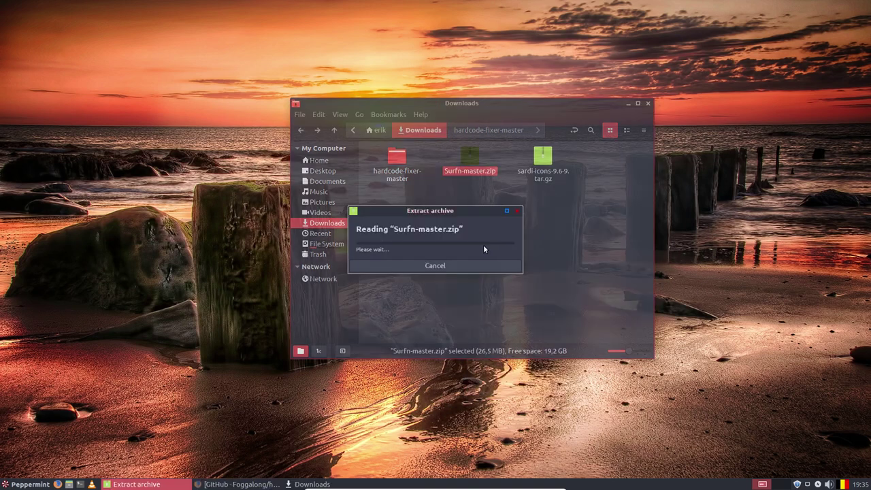
right_click(546, 175)
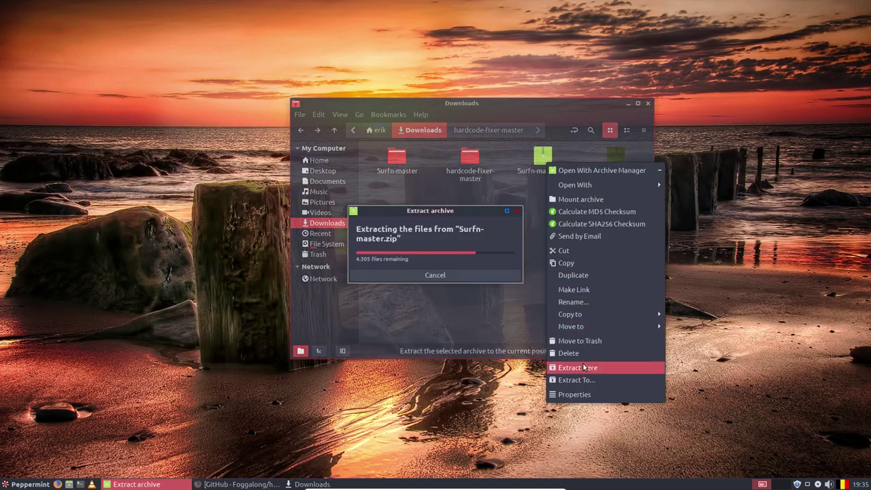
click(561, 367)
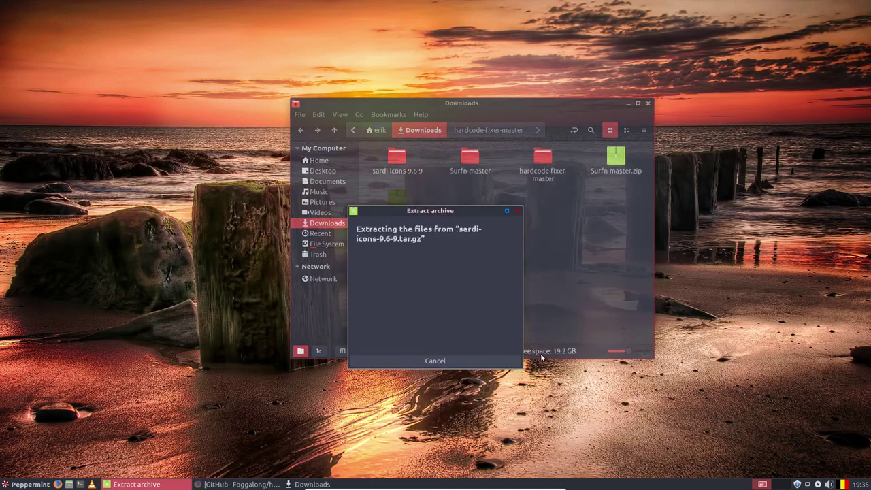
click(510, 238)
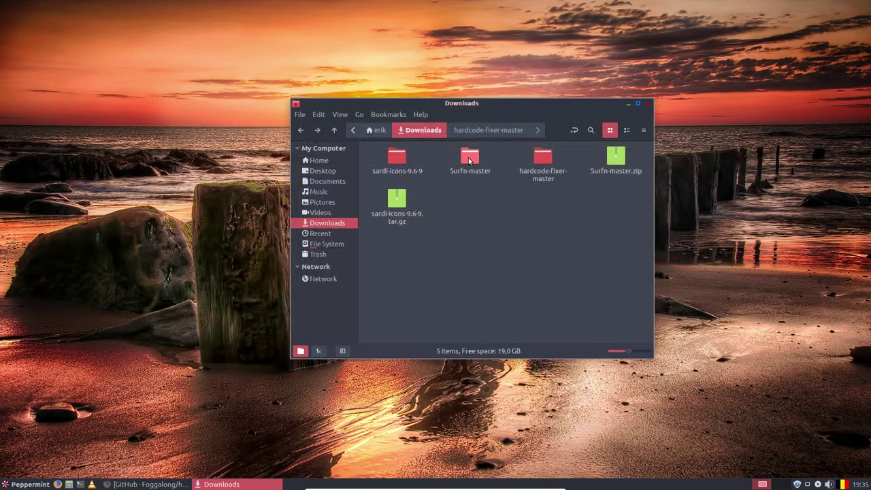
Open a second file manager window on the Home folder and place it beside the Downloads window
drag(490, 107, 699, 28)
right_click(155, 124)
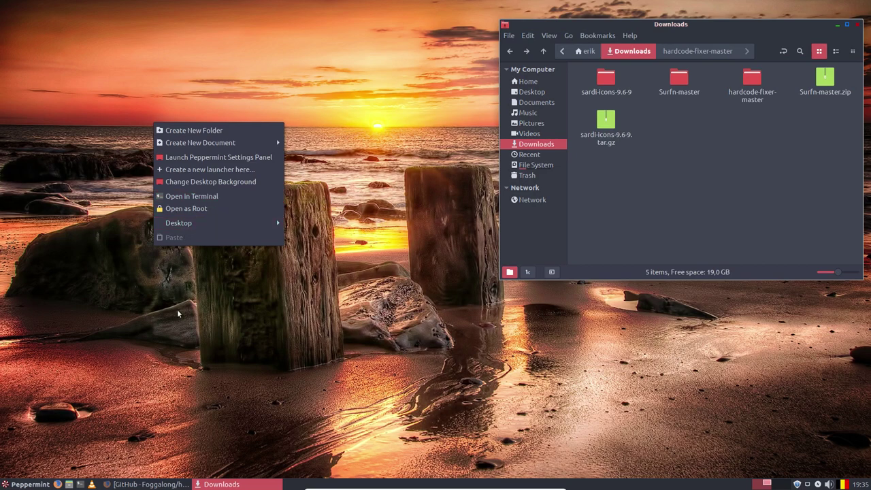
click(114, 409)
click(80, 484)
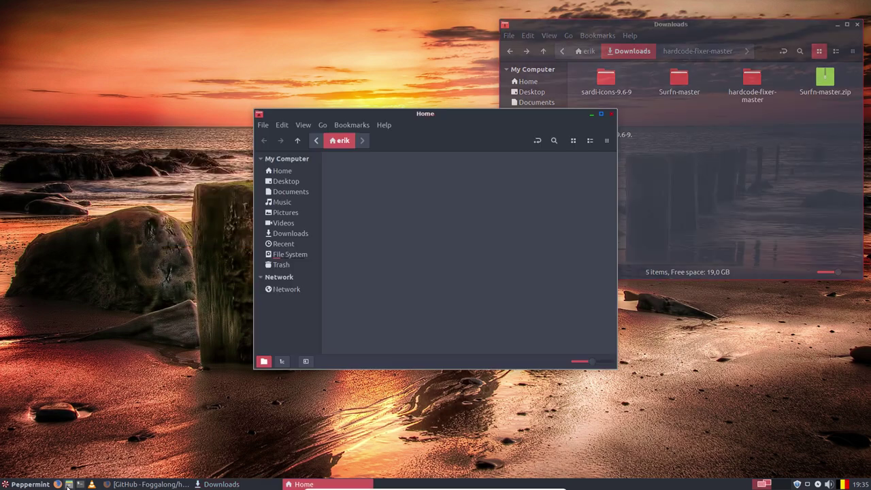
drag(412, 117, 145, 84)
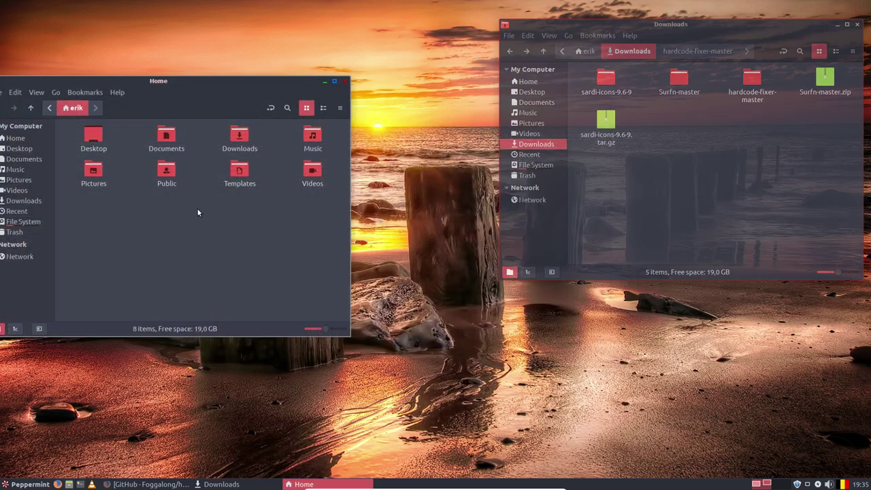
Create a new folder named .icons in the Home folder
right_click(200, 260)
click(270, 266)
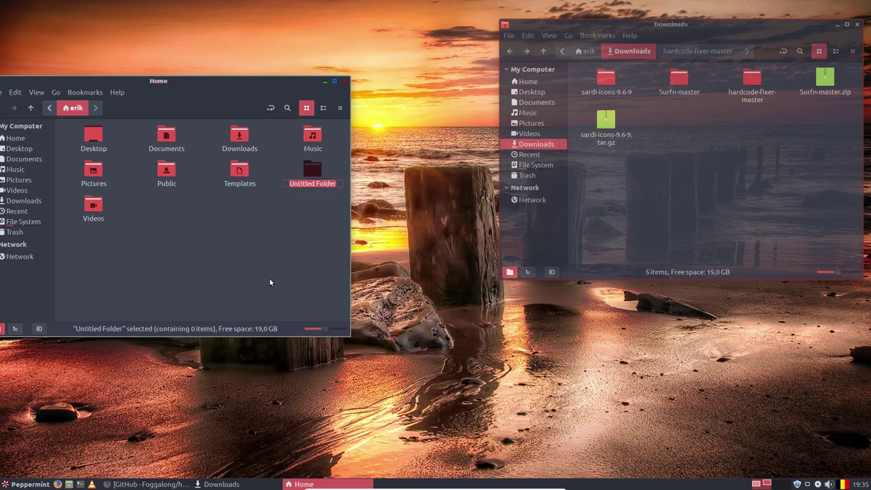
text(.icons)
key(Return)
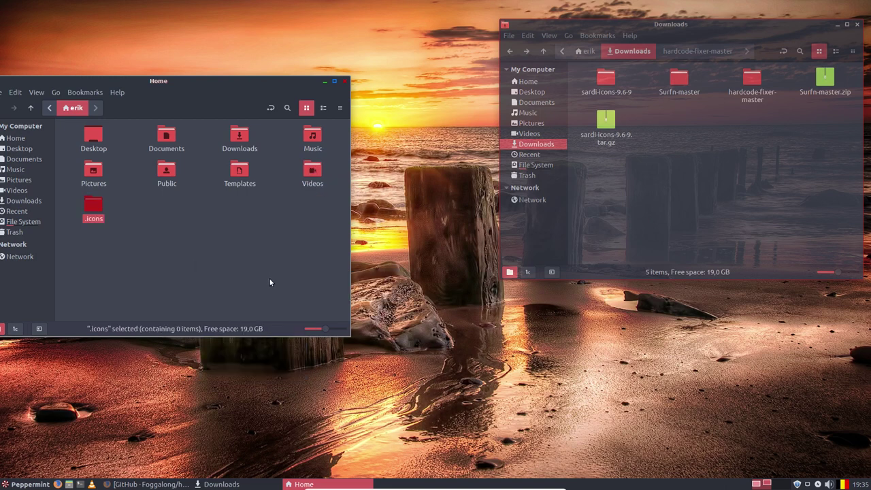
Show the hidden files in the Home folder and open the .icons folder
key(ctrl+h)
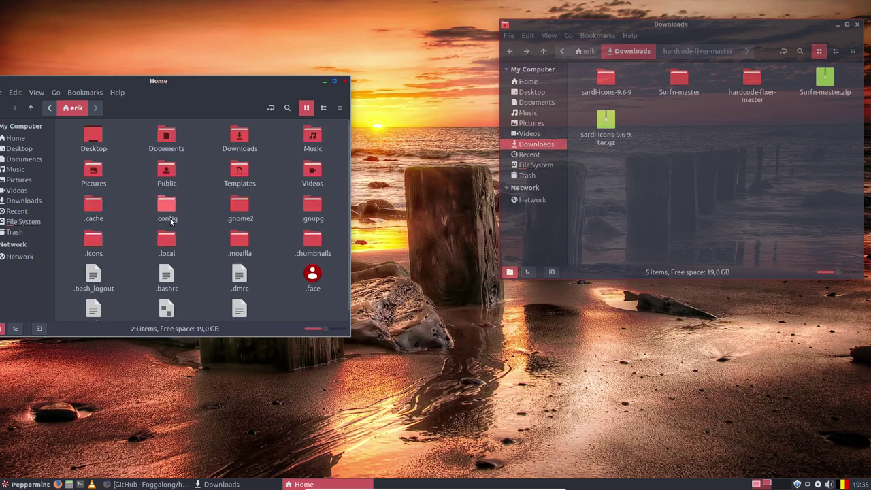
click(97, 245)
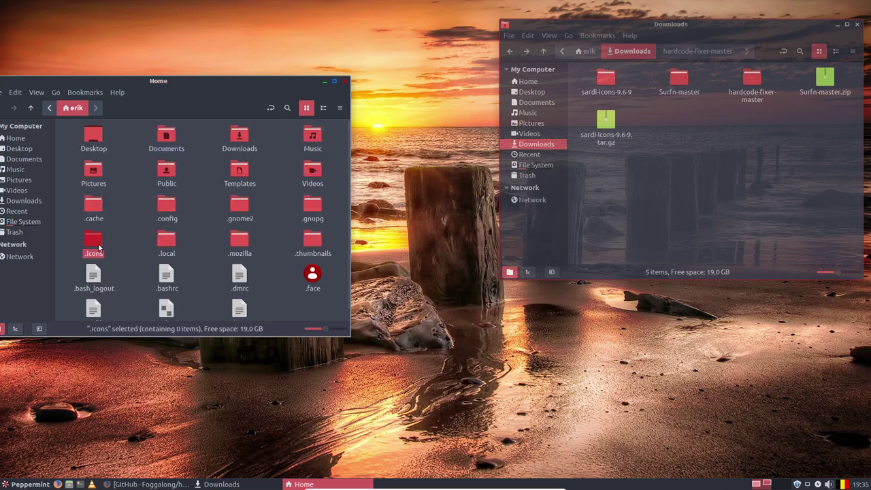
double_click(99, 247)
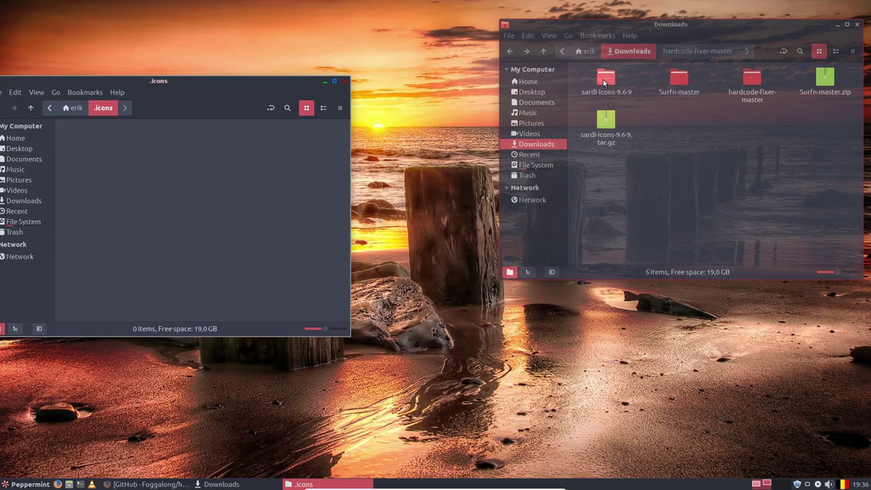
Move all Sardi theme folders from sardi-icons-9.6-9 in Downloads into the .icons folder
double_click(603, 82)
scroll(584, 88, down, 1)
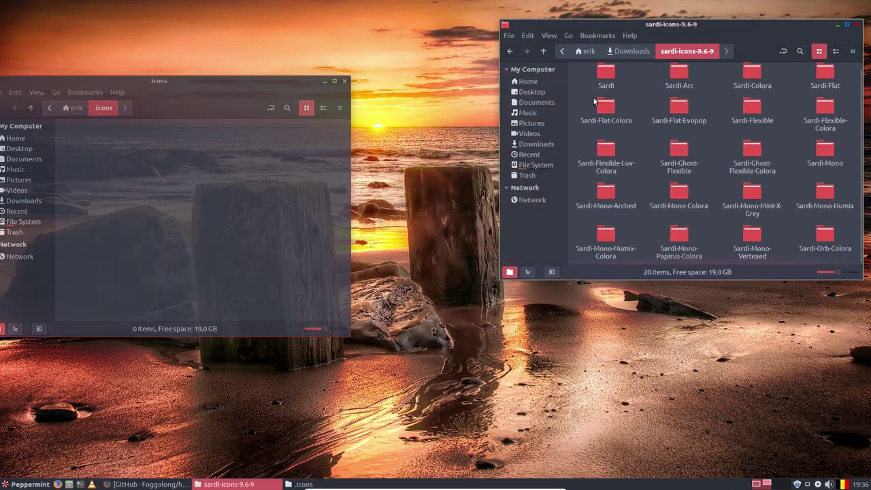
key(ctrl+a)
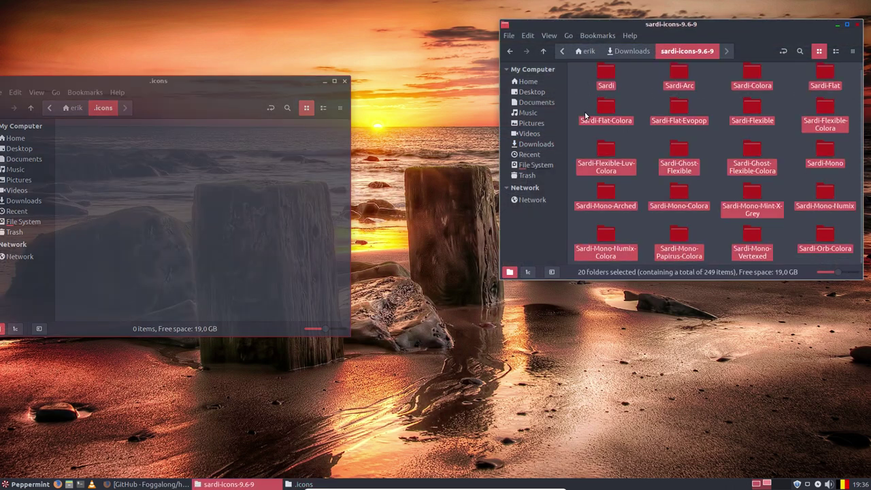
drag(606, 72, 219, 187)
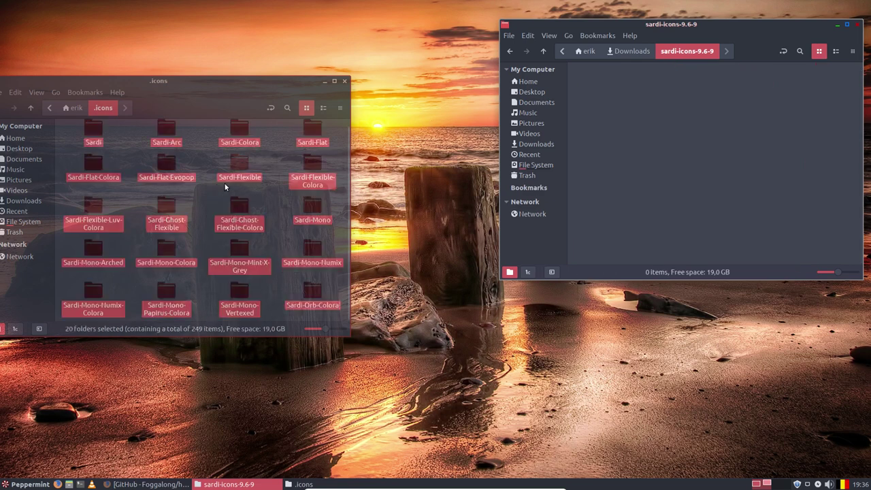
Open Surfn-master in Downloads and delete its .sh scripts and README.md, keeping only the theme folders
click(624, 51)
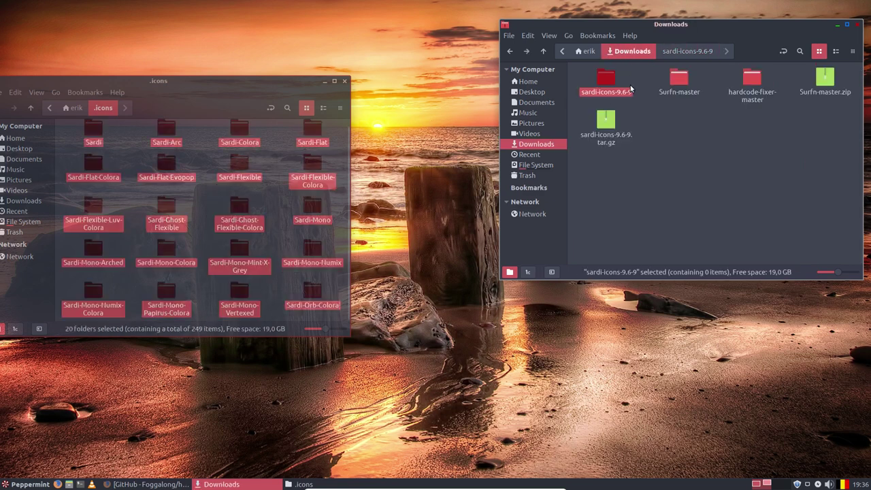
double_click(679, 81)
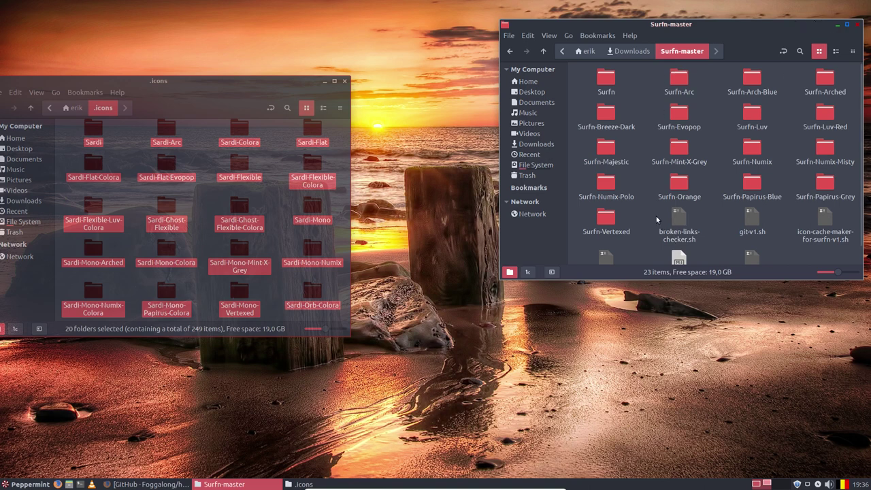
drag(657, 217, 843, 256)
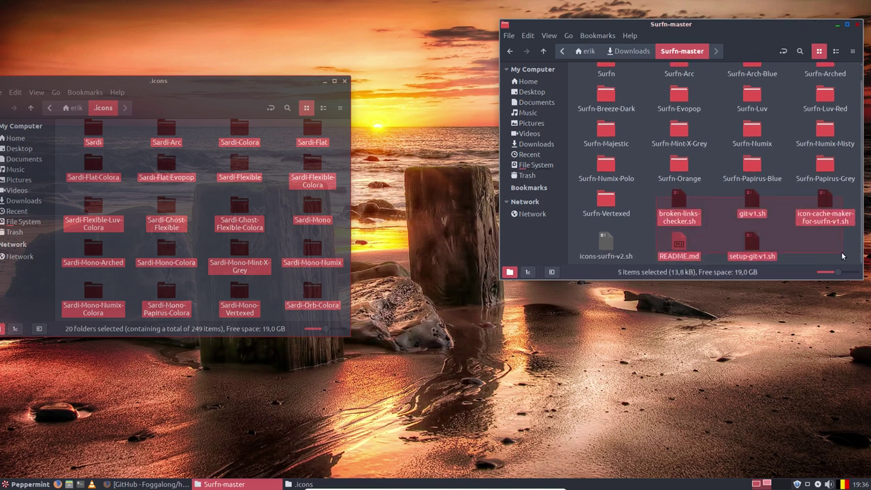
key(Delete)
click(674, 228)
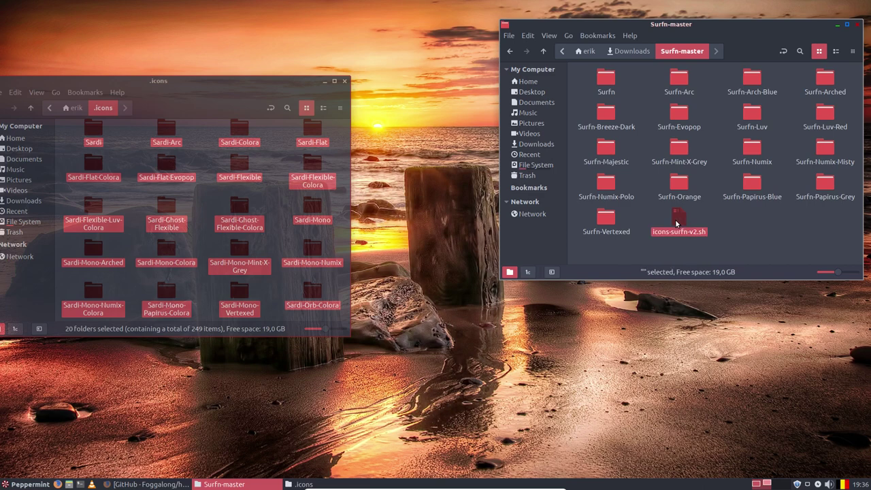
key(Delete)
Move all Surfn theme folders from Surfn-master into the .icons folder and return to Downloads
key(ctrl+a)
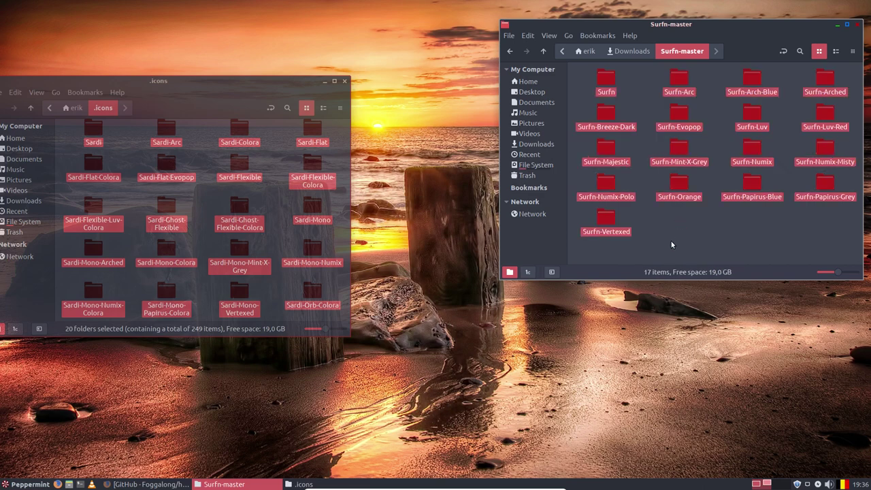
drag(605, 220, 281, 207)
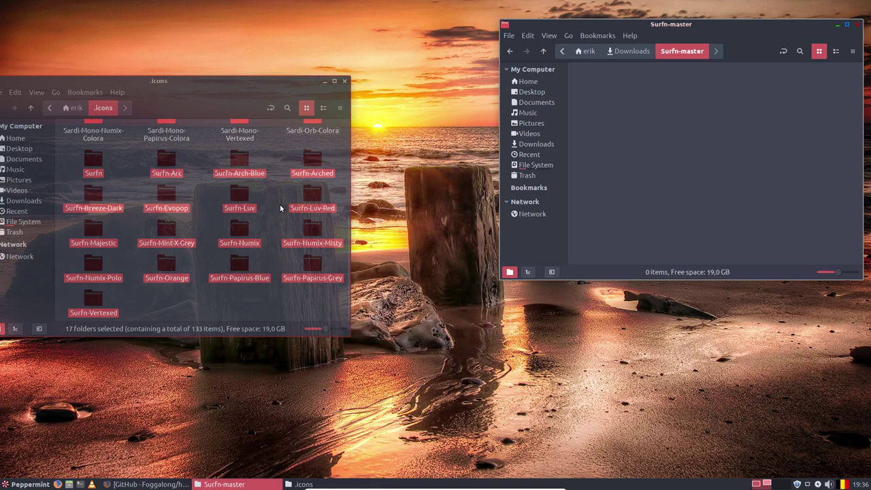
click(631, 55)
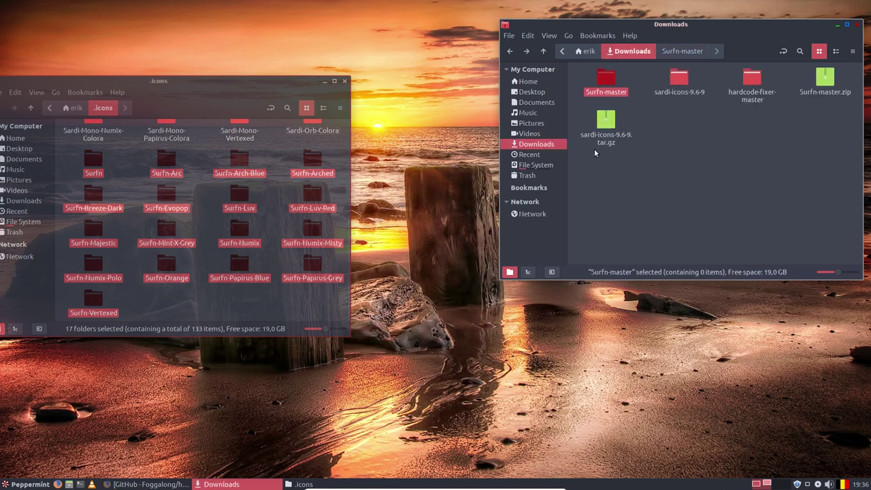
Delete the emptied Surfn-master and sardi-icons-9.6-9 folders from Downloads
click(586, 84)
drag(586, 84, 701, 96)
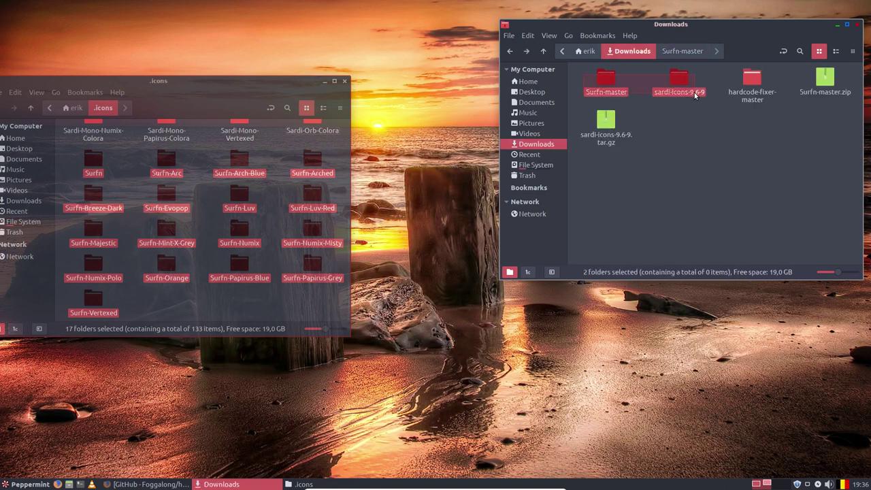
key(Delete)
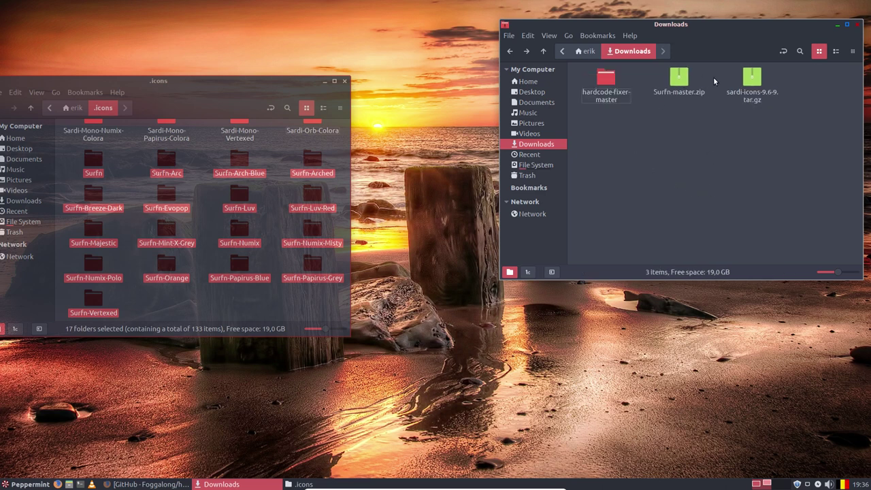
Delete Surfn-master.zip and sardi-icons-9.6-9.tar.gz from Downloads, and bring the .icons window to the front near the middle of the desktop
click(686, 82)
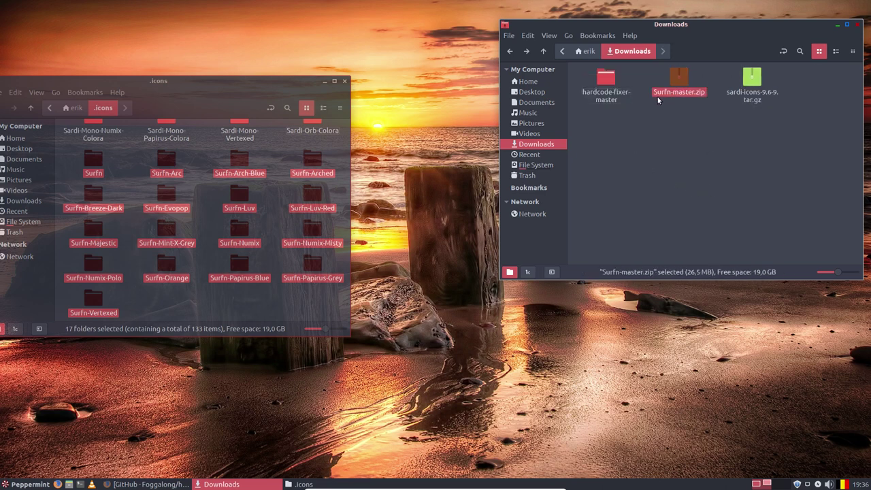
key(Delete)
click(679, 88)
key(Delete)
click(614, 83)
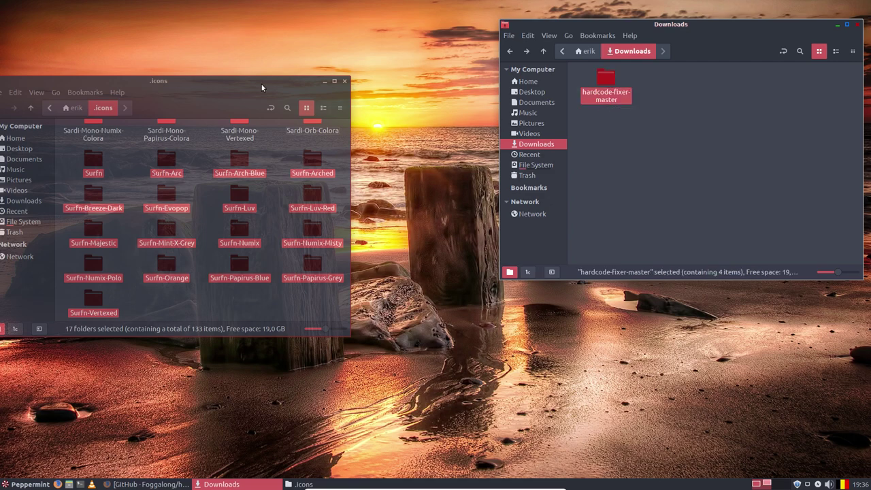
drag(260, 81, 440, 110)
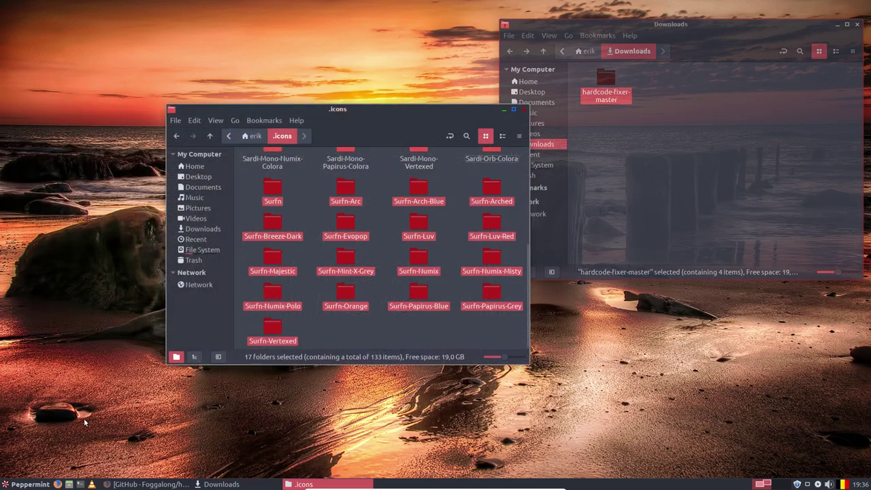
Set the Whisker Menu behavior to position commands next to the search entry
click(28, 484)
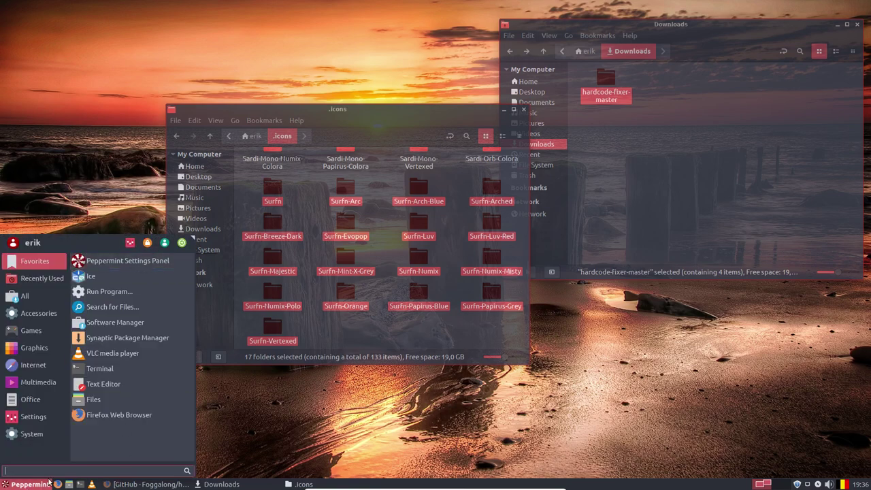
click(22, 485)
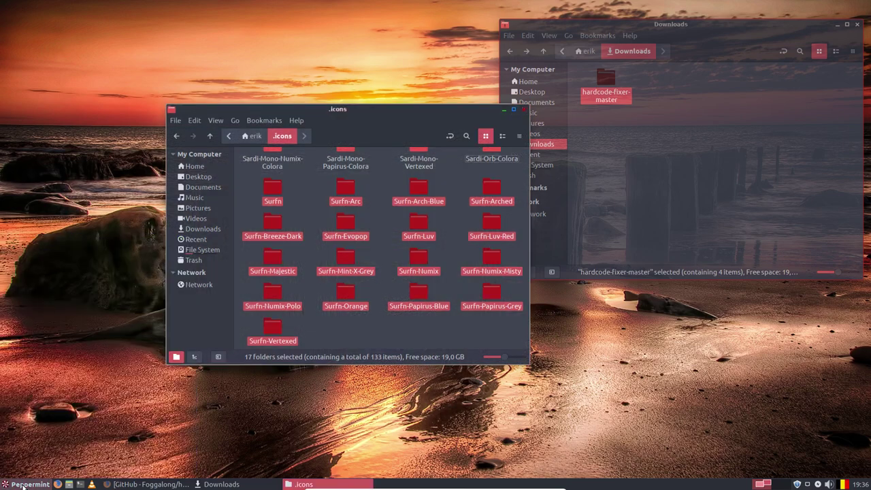
right_click(22, 484)
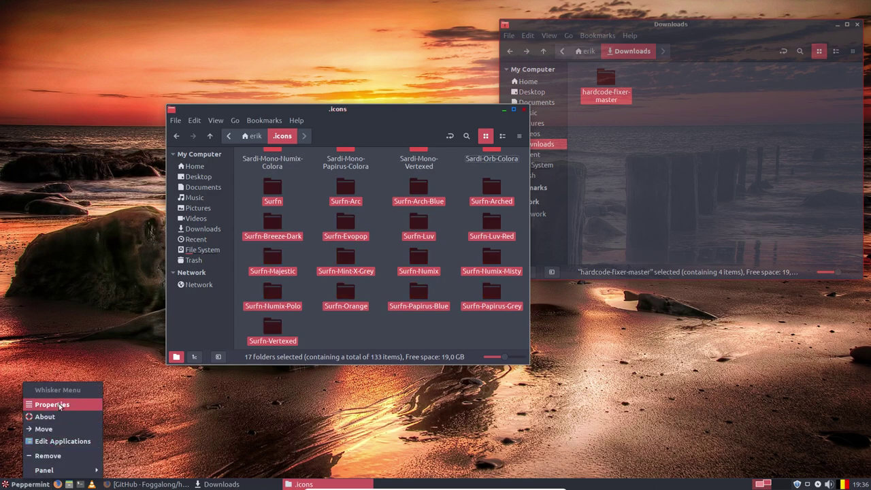
click(58, 405)
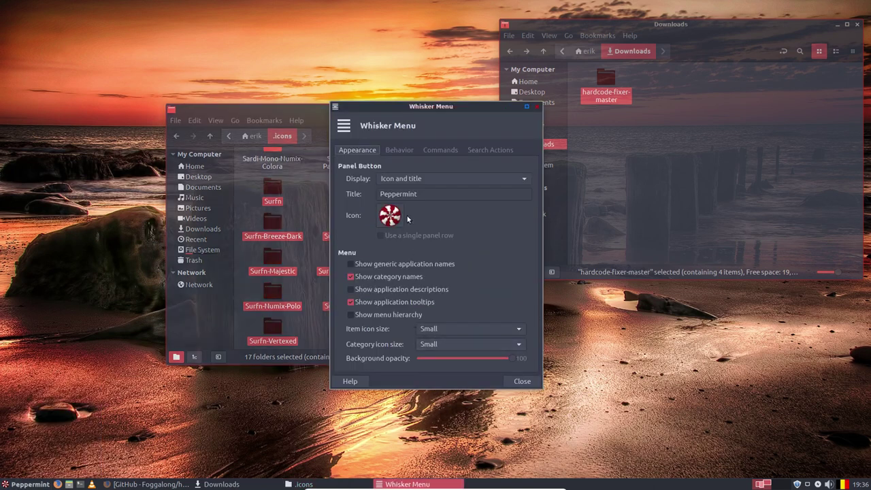
click(400, 150)
click(395, 203)
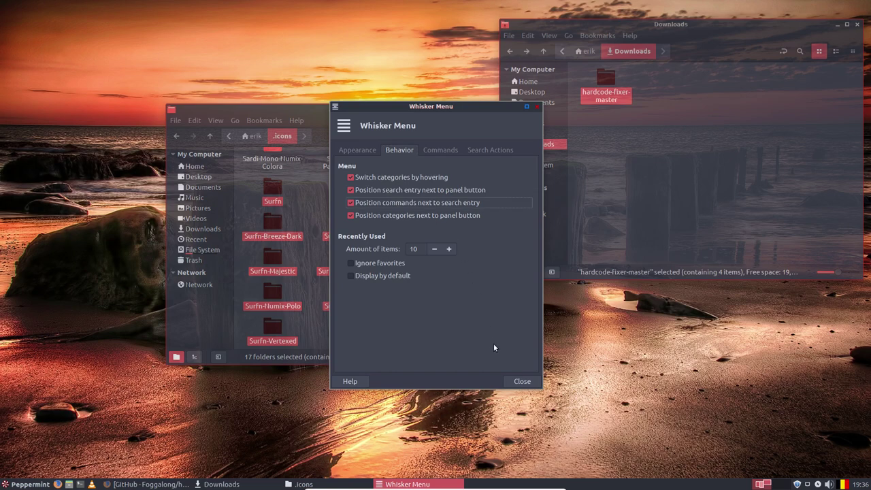
click(522, 382)
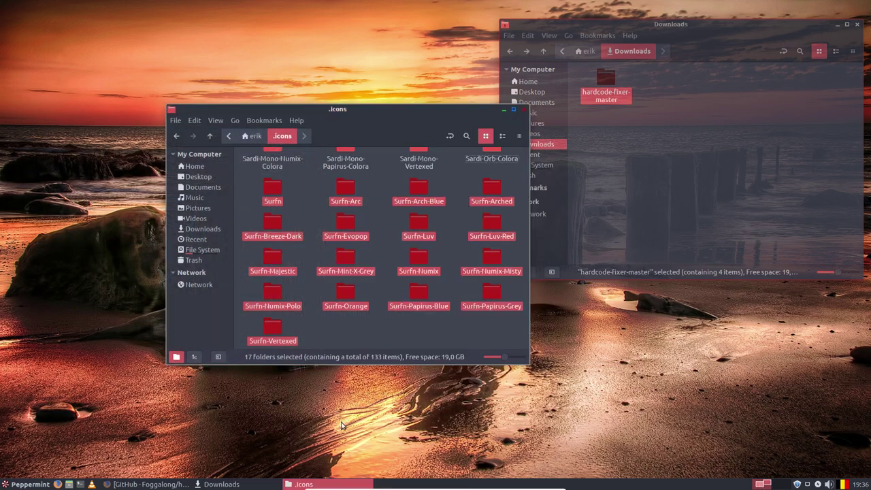
Open Customize Look and Feel from the Peppermint Settings Panel and apply the Sardi Mono Colora icon theme
click(25, 484)
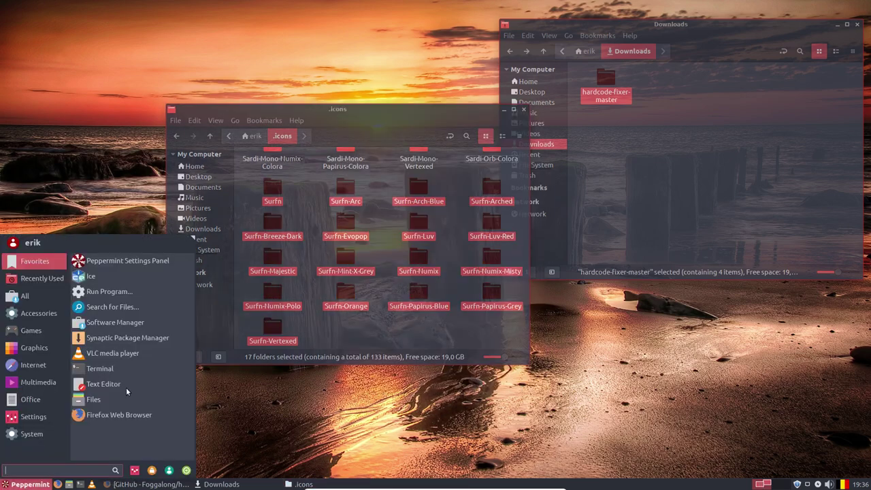
click(134, 471)
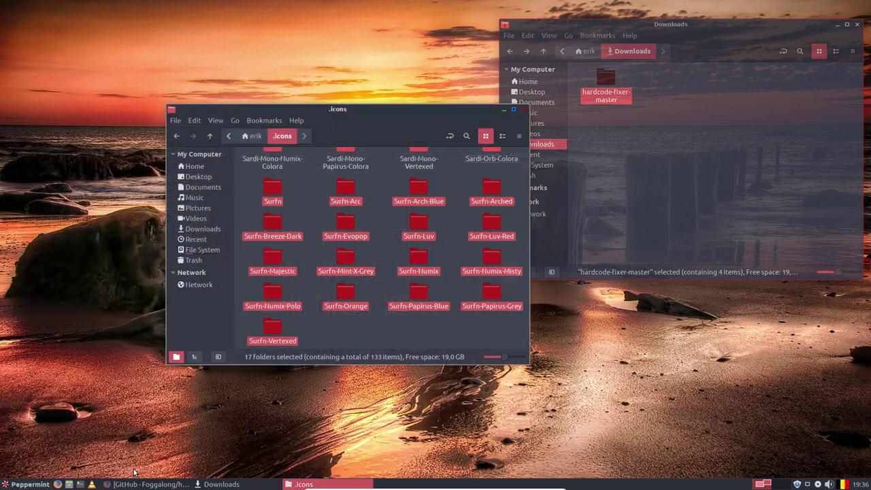
click(465, 203)
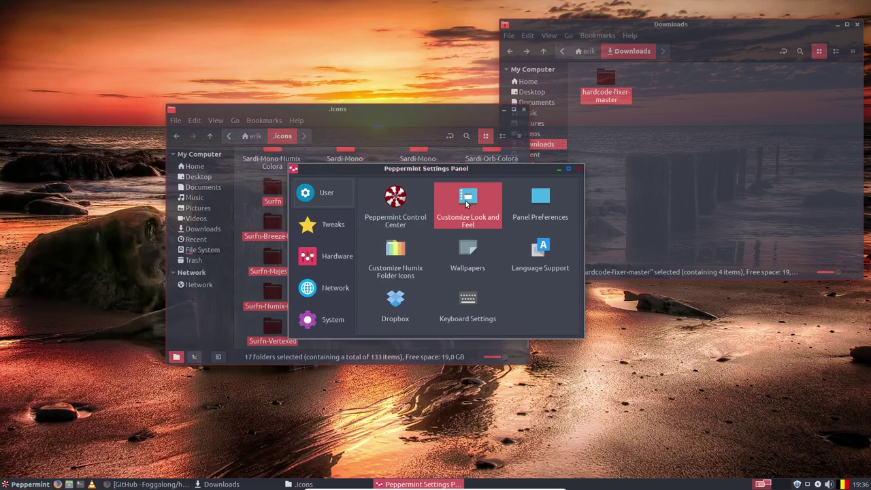
click(379, 154)
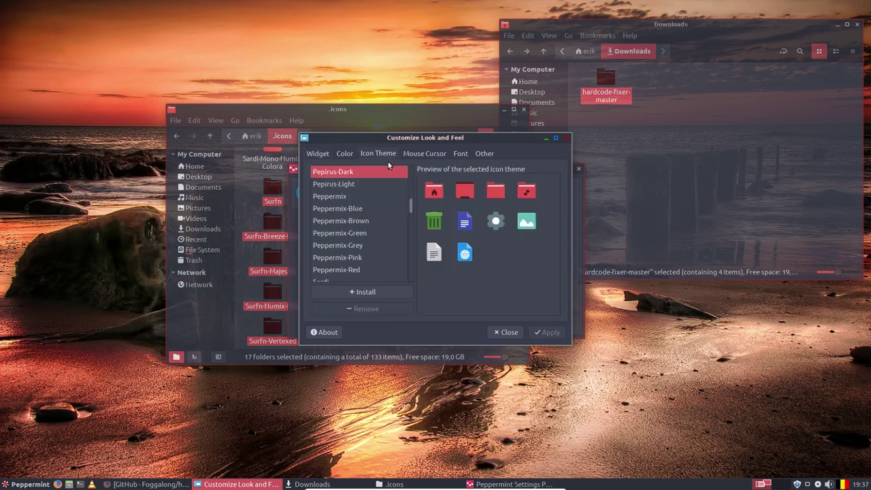
scroll(356, 196, down, 5)
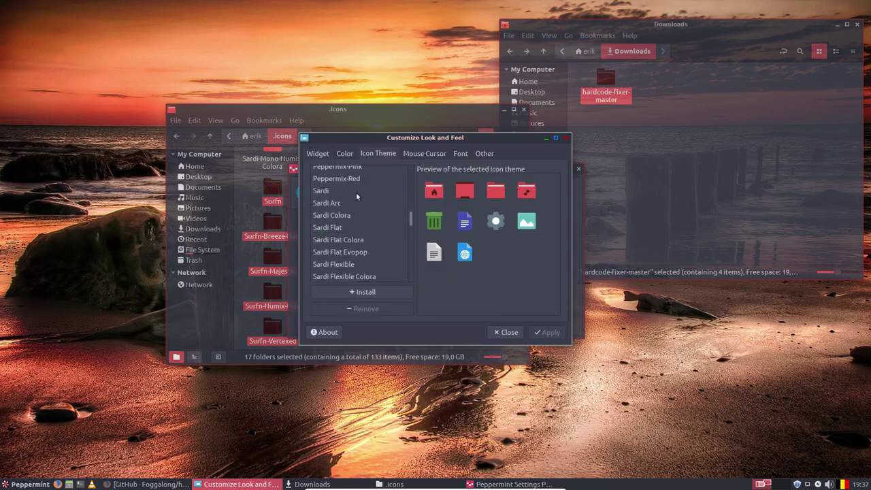
scroll(356, 196, up, 4)
scroll(357, 197, down, 3)
scroll(351, 224, down, 3)
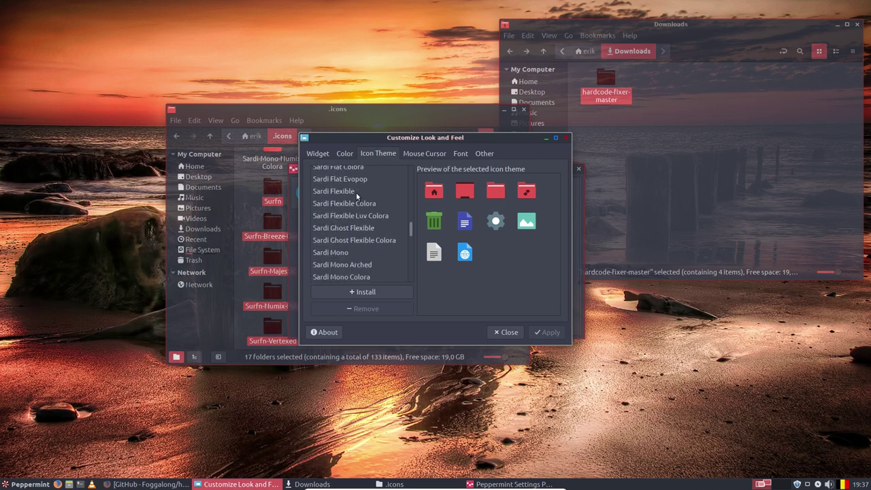
click(354, 259)
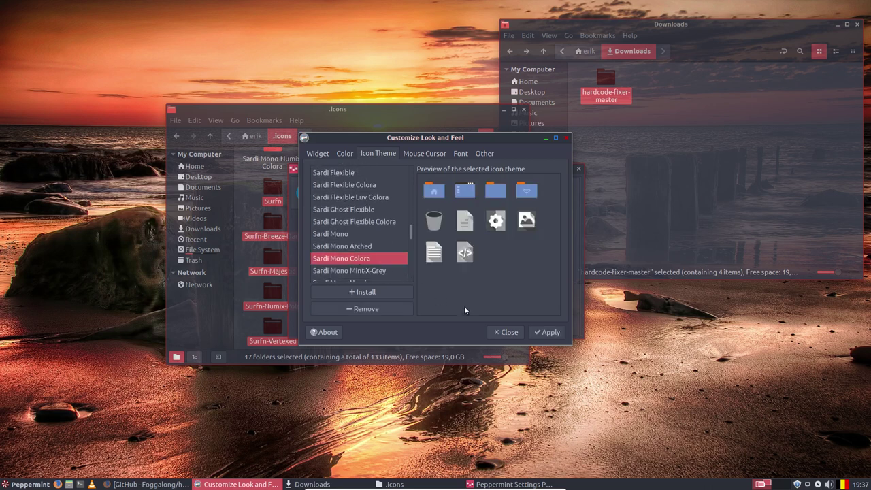
click(549, 333)
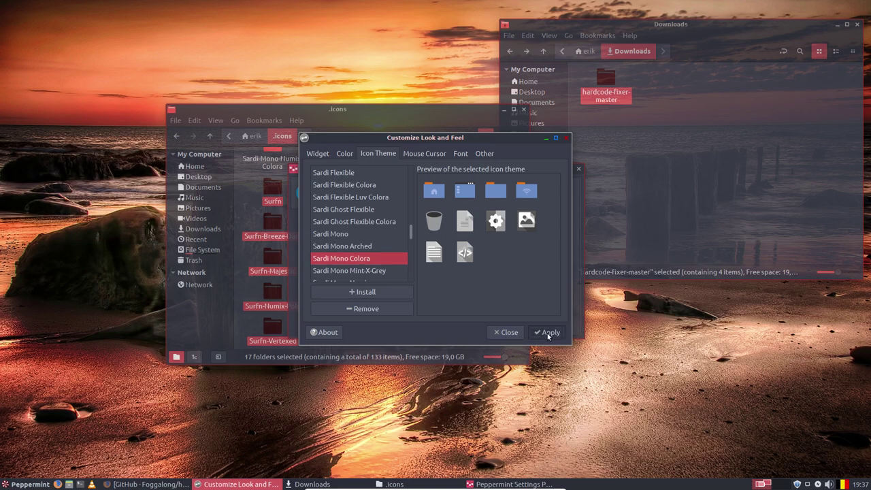
Close the Customize Look and Feel, Peppermint Settings Panel, .icons and Downloads windows
click(566, 138)
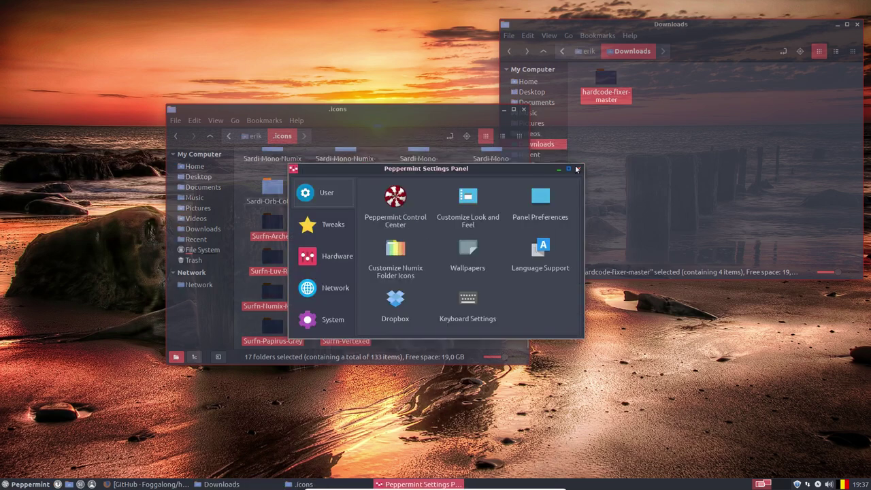
click(577, 169)
click(525, 115)
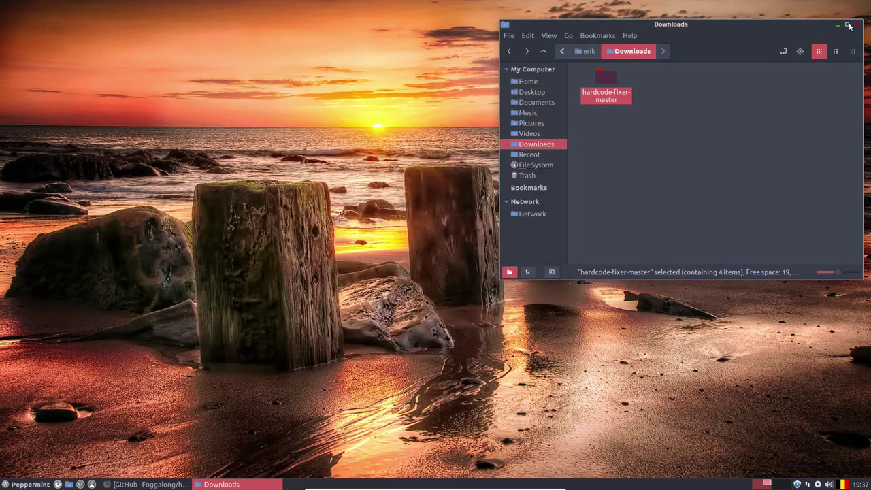
click(857, 24)
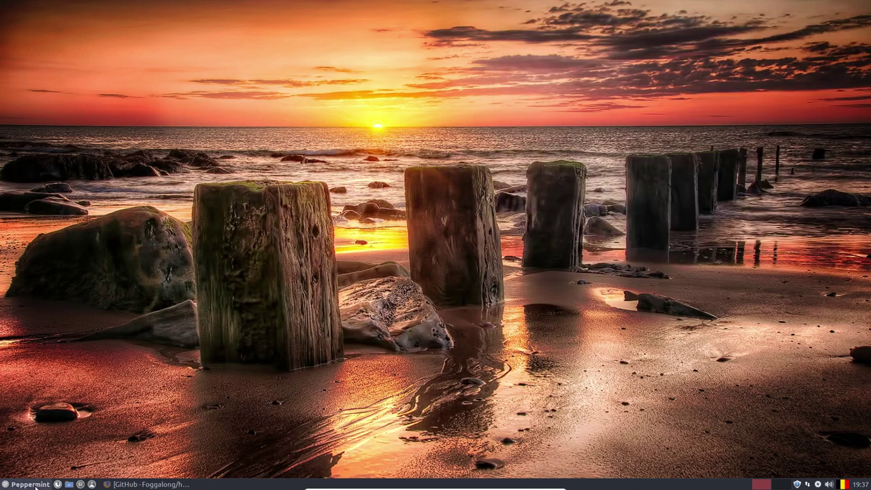
Open the Home folder in the file manager, hide its hidden files, and place the window near the upper middle of the desktop
click(35, 486)
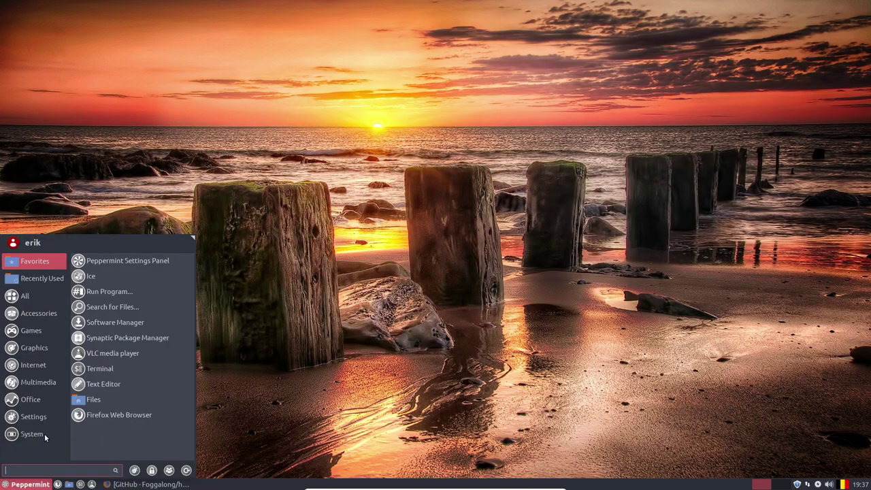
mouse_move(43, 403)
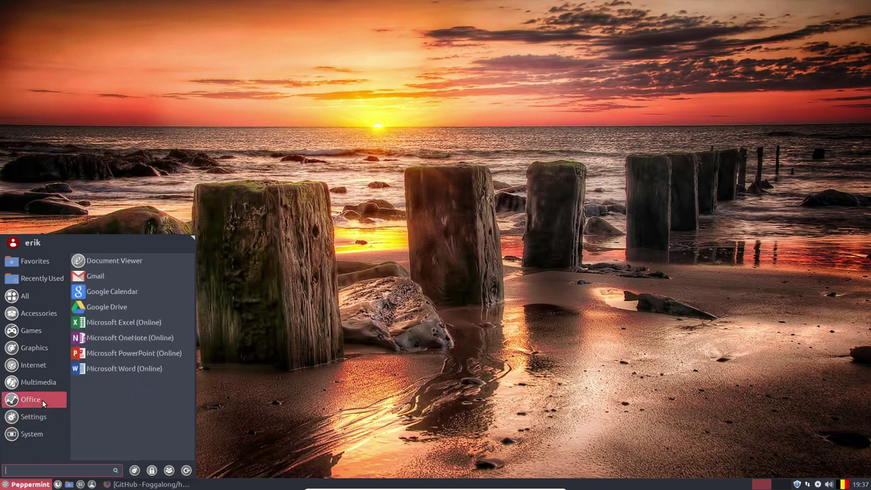
mouse_move(39, 366)
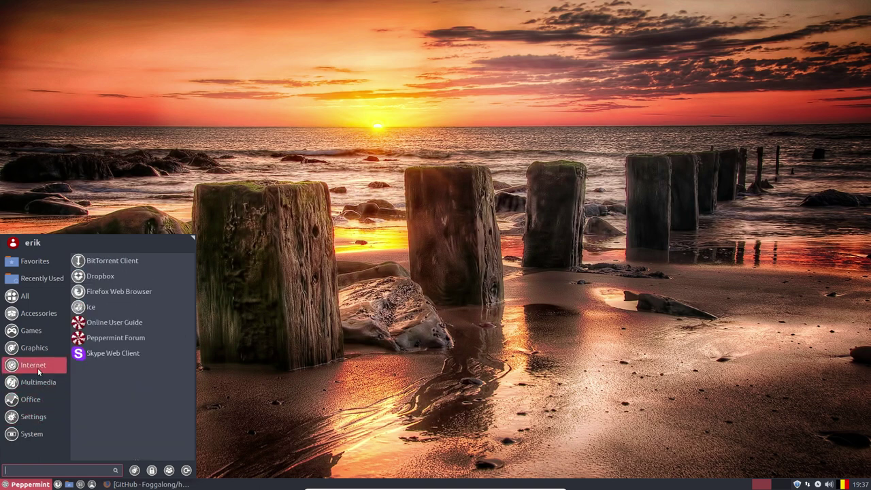
mouse_move(40, 350)
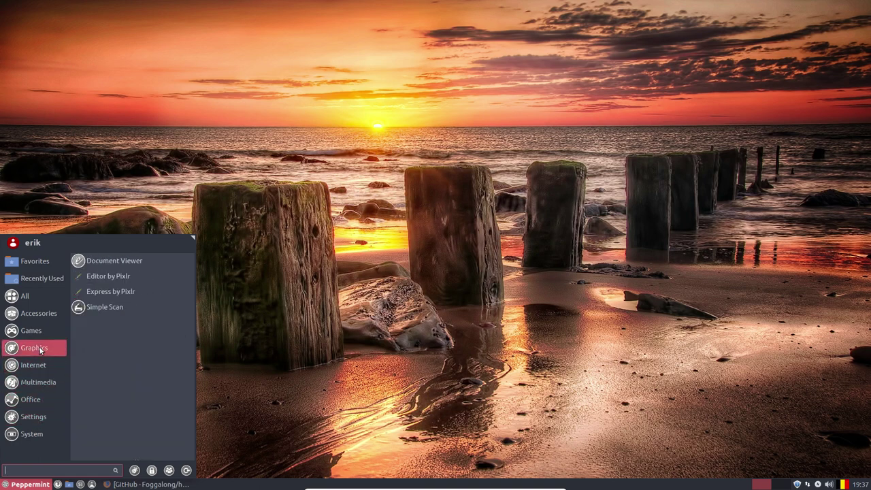
mouse_move(40, 332)
mouse_move(39, 313)
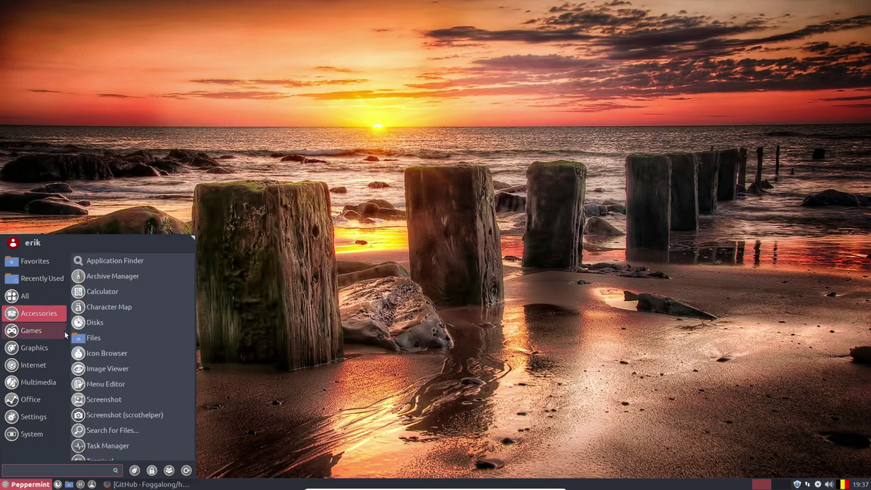
click(99, 337)
drag(381, 112, 317, 62)
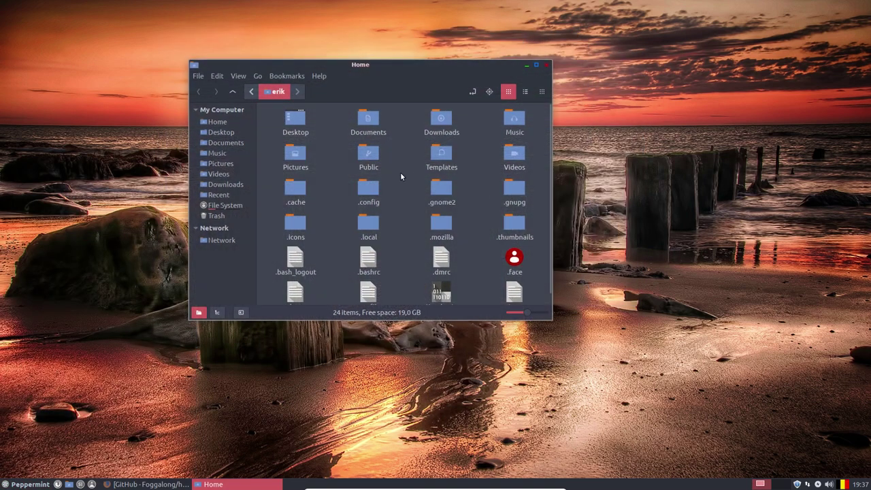
key(ctrl+h)
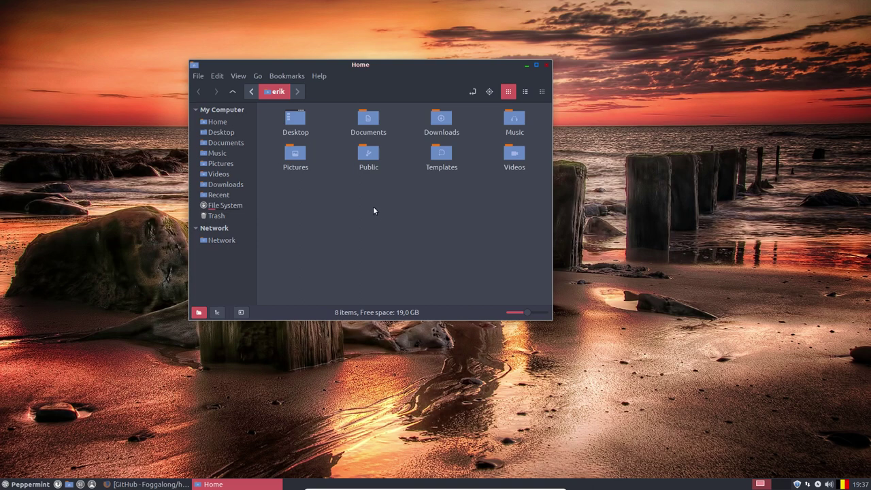
drag(366, 69, 406, 83)
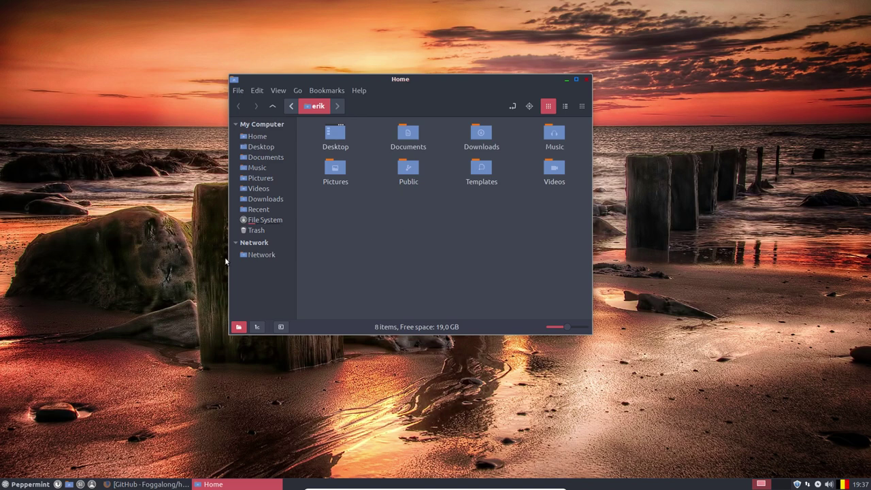
Examine the application icons throughout the Whisker Menu's complete list of applications
click(38, 484)
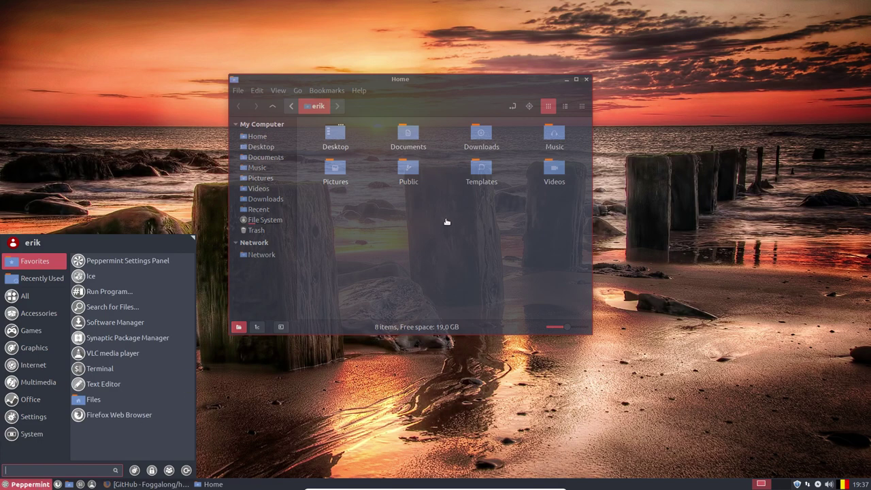
click(39, 296)
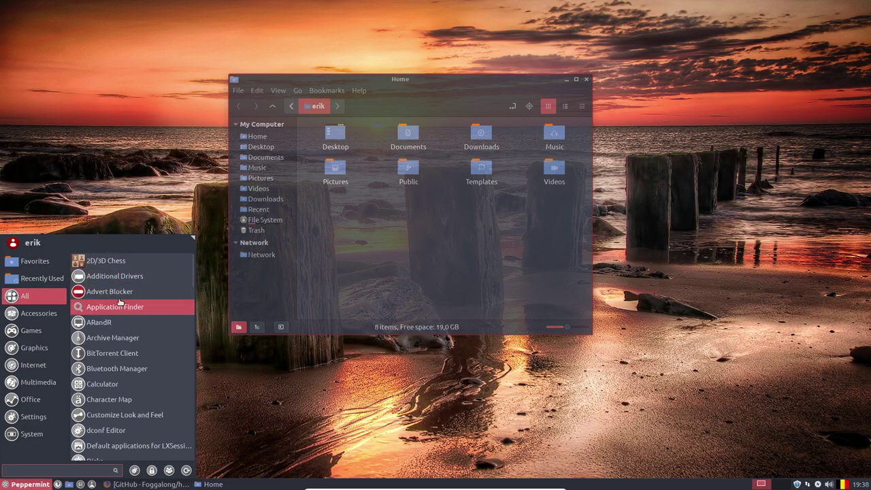
scroll(119, 306, down, 3)
scroll(119, 320, down, 6)
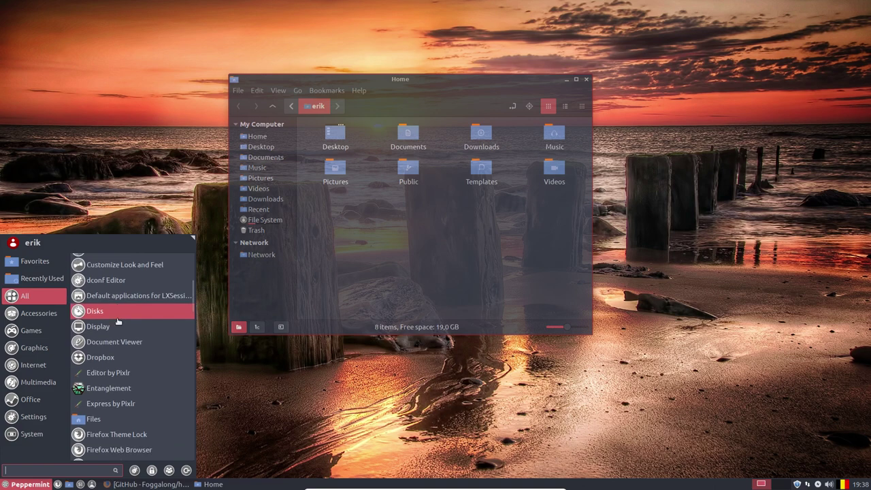
scroll(117, 338, down, 3)
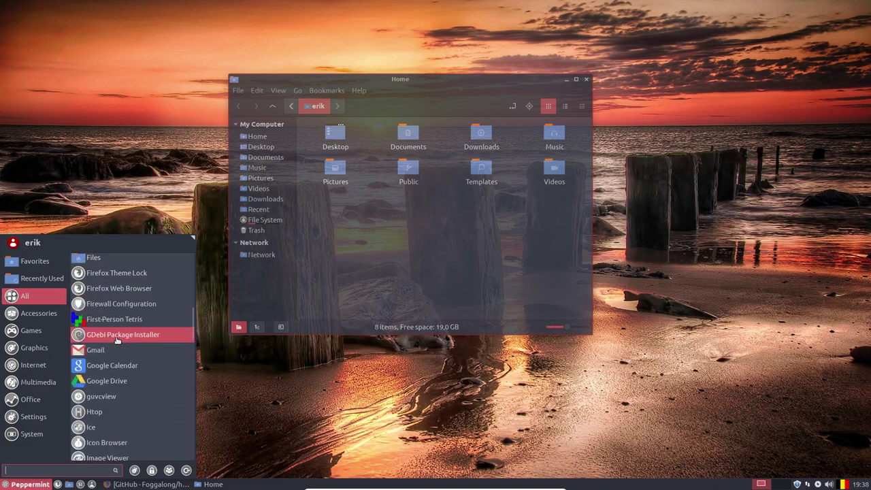
scroll(118, 340, down, 12)
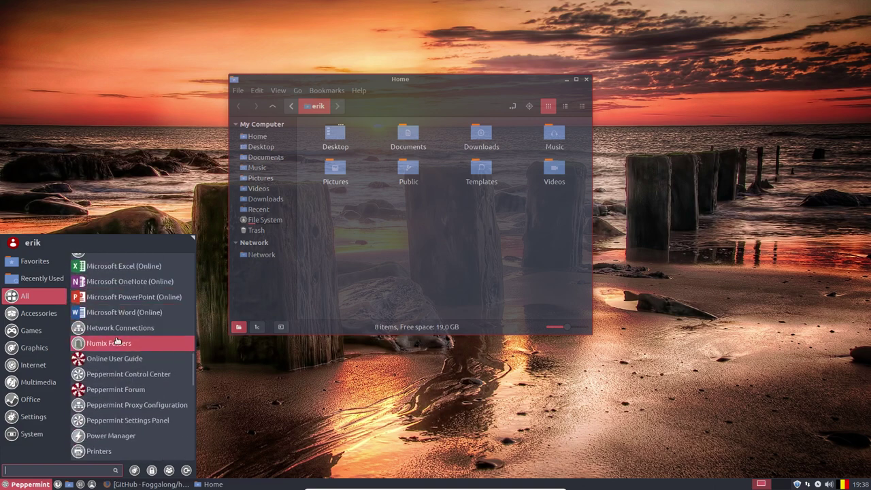
scroll(117, 341, down, 10)
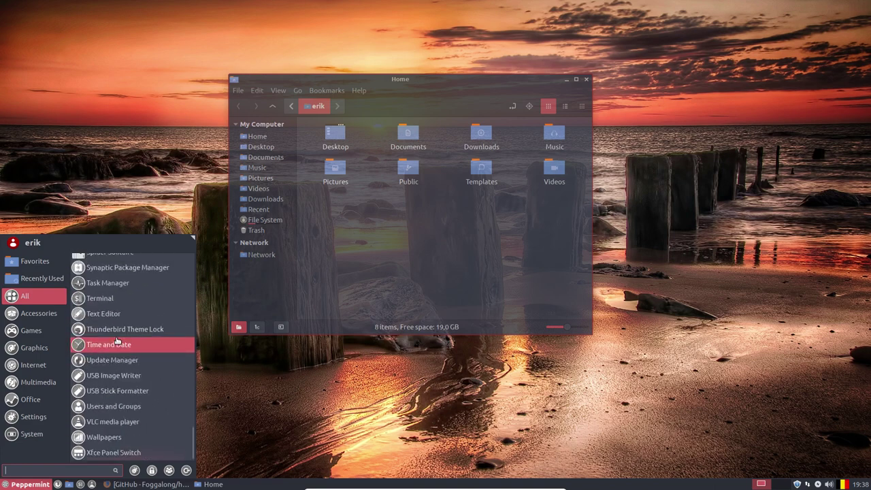
Examine the icons in each Whisker Menu category from Accessories through System, and return to the Home folder window
click(39, 315)
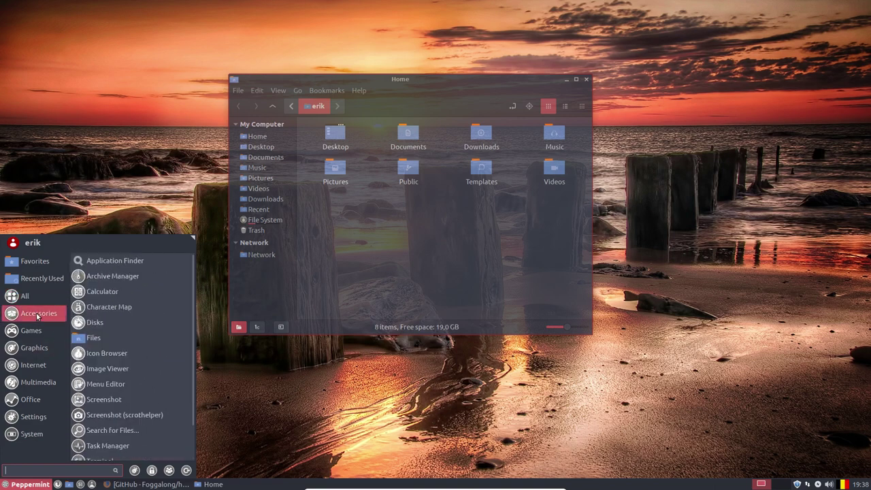
click(37, 334)
click(36, 349)
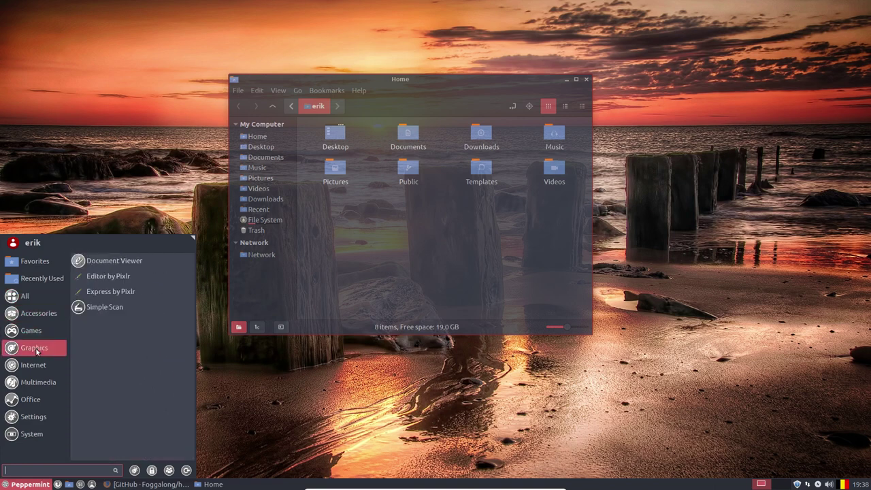
click(39, 366)
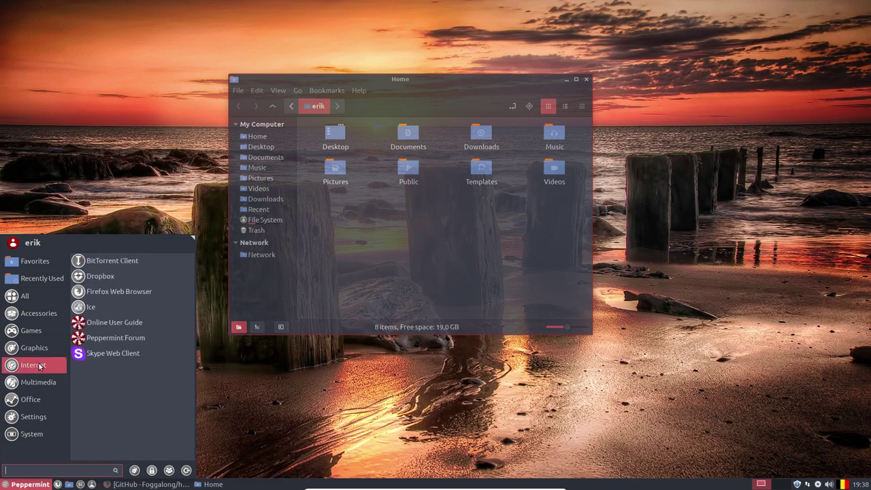
click(39, 382)
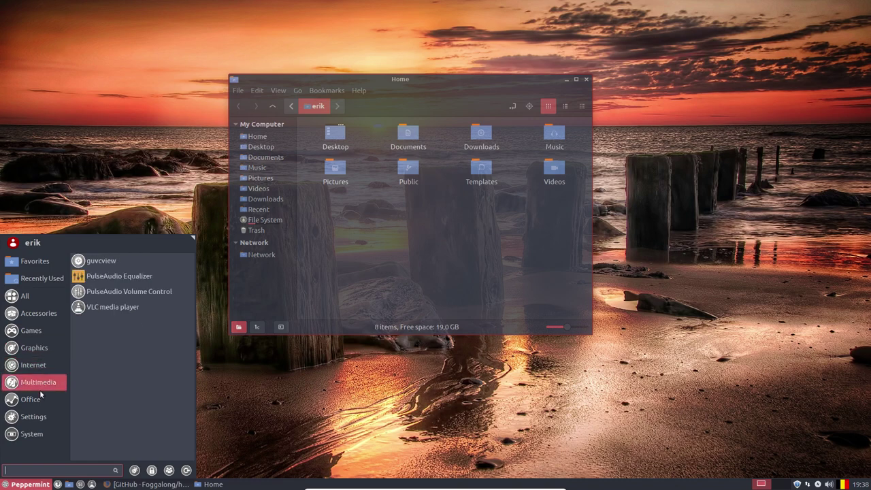
click(41, 398)
click(43, 418)
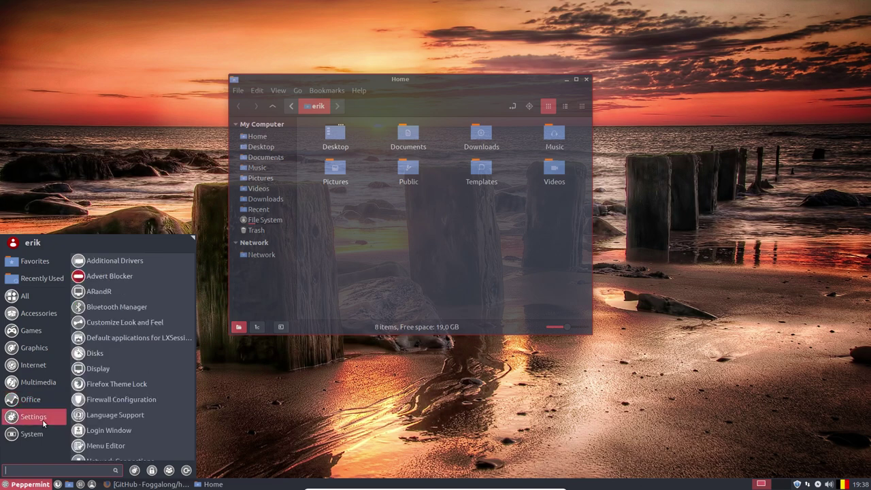
click(45, 434)
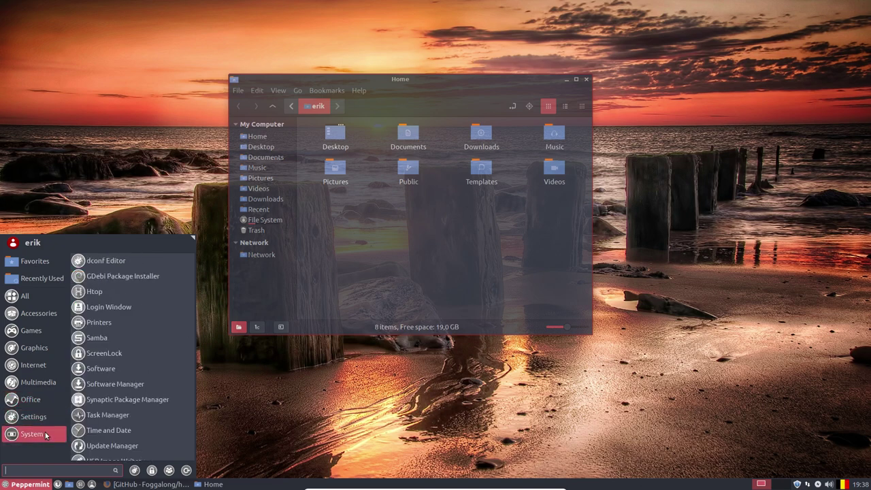
click(400, 216)
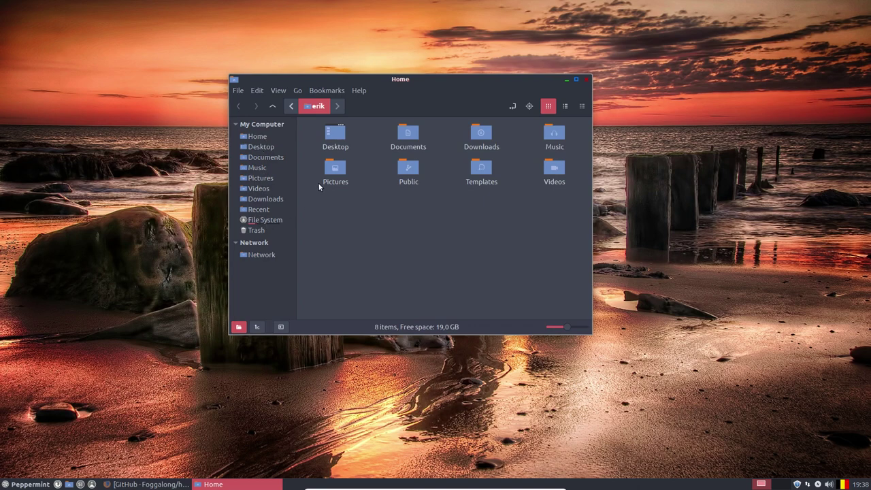
Open the hardcode-fixer-master folder inside Downloads and select fix.sh
double_click(477, 135)
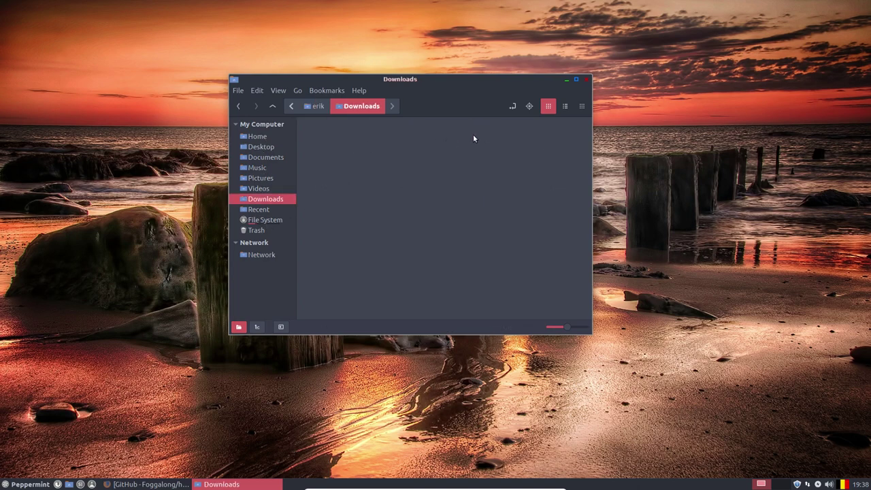
double_click(335, 135)
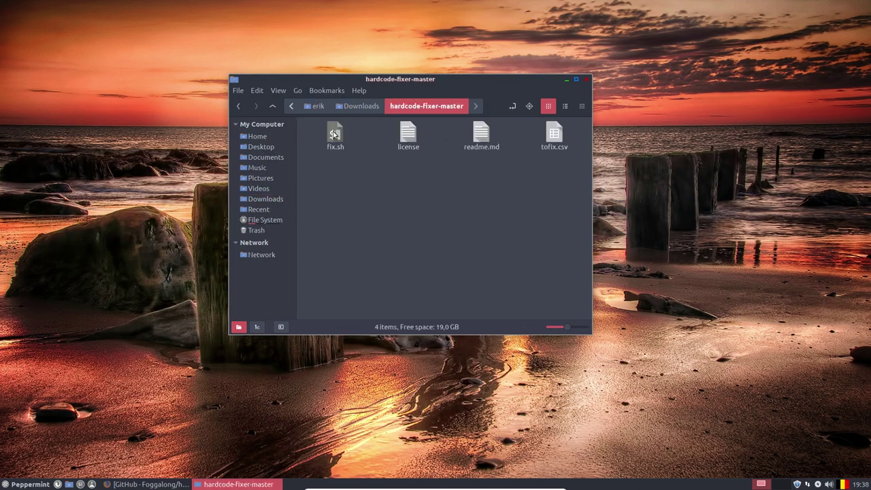
click(334, 141)
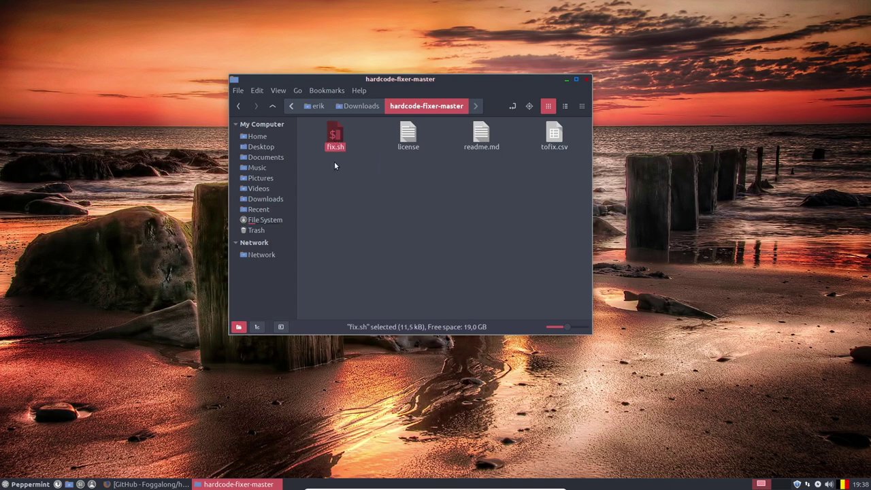
Enable the computer, home, open in terminal and new folder buttons for the file manager's toolbar in its preferences
right_click(336, 184)
click(388, 157)
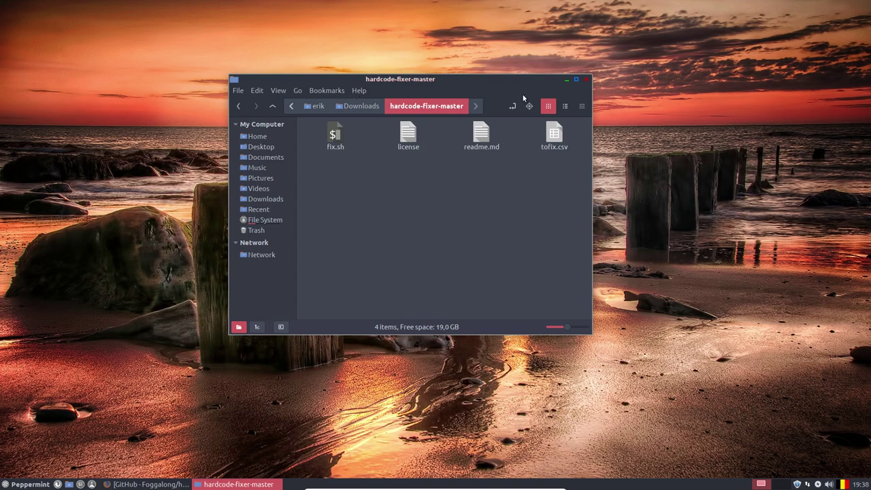
click(263, 91)
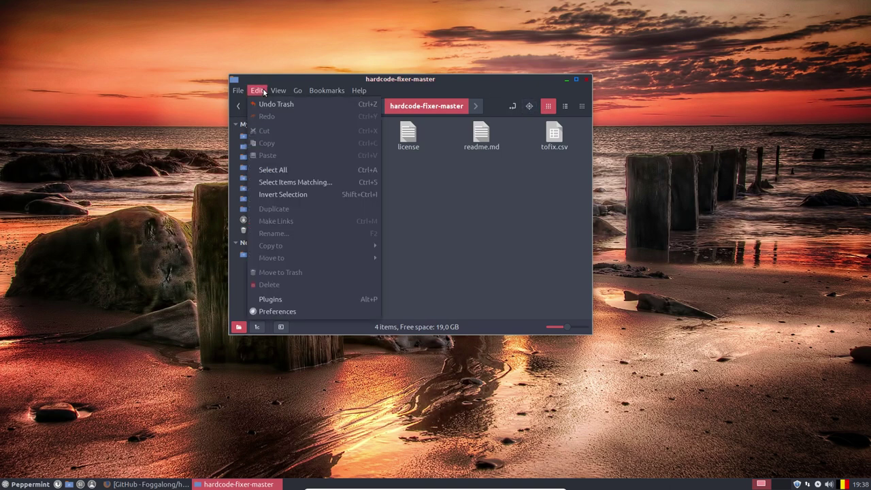
click(276, 311)
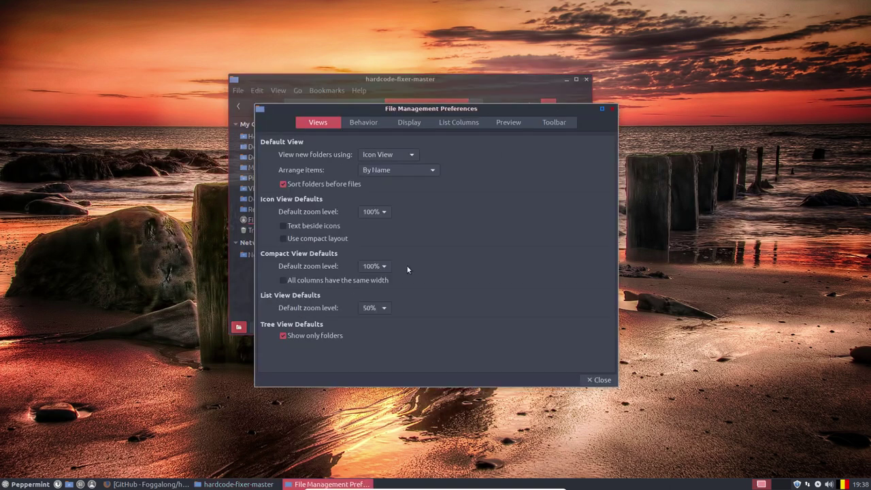
click(545, 124)
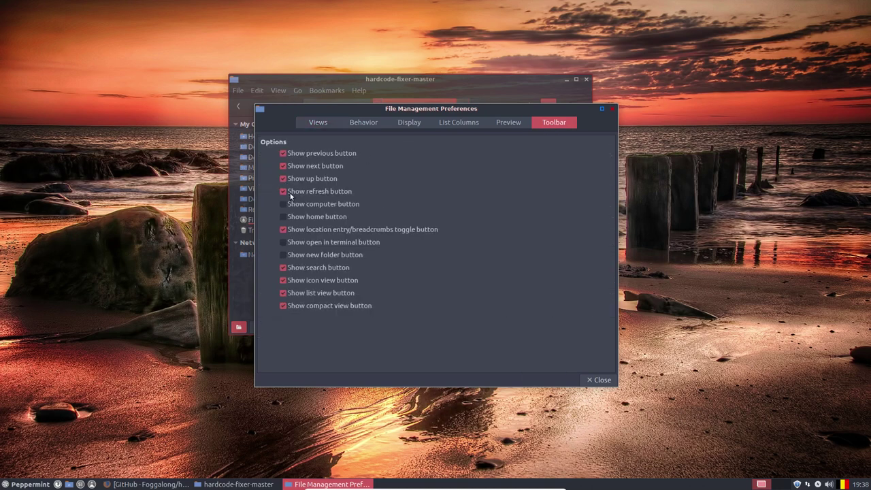
click(292, 217)
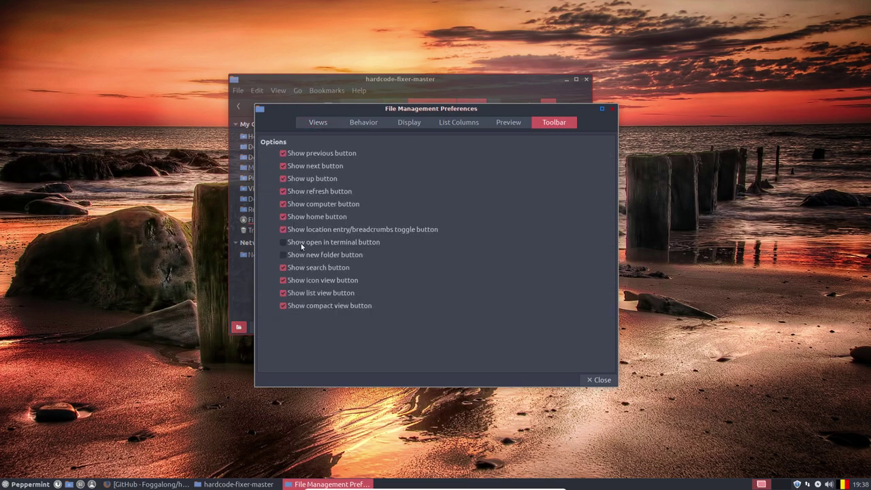
click(301, 242)
click(310, 255)
click(599, 379)
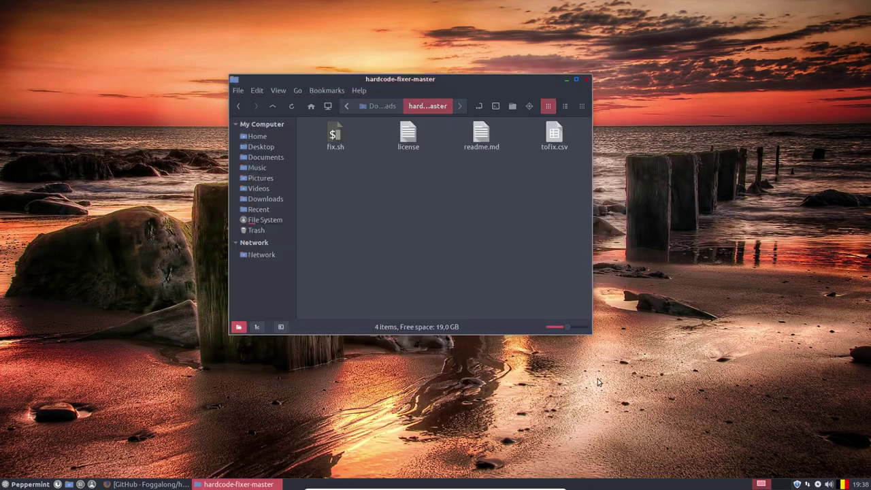
Open a terminal in the hardcode-fixer-master folder and try to run sudo ./fix.sh, entering the account password
drag(525, 82, 456, 49)
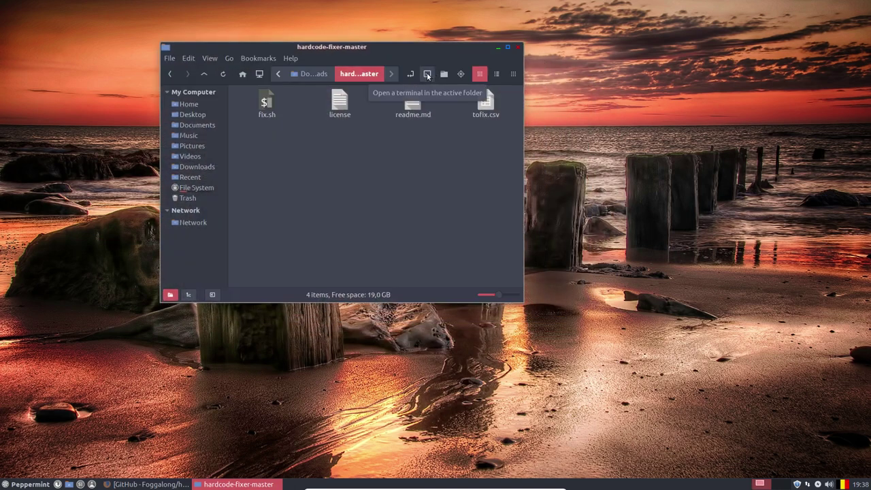
click(428, 74)
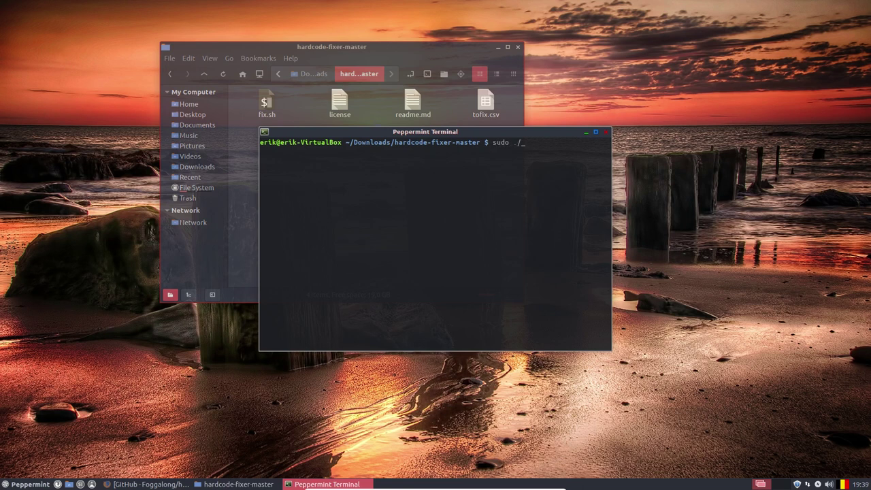
text(sudo ./fix.sh)
key(Return)
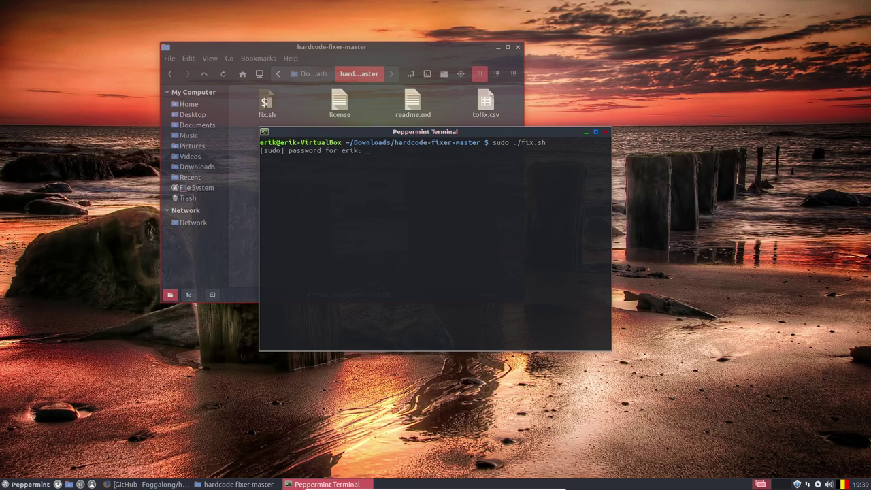
key(Return)
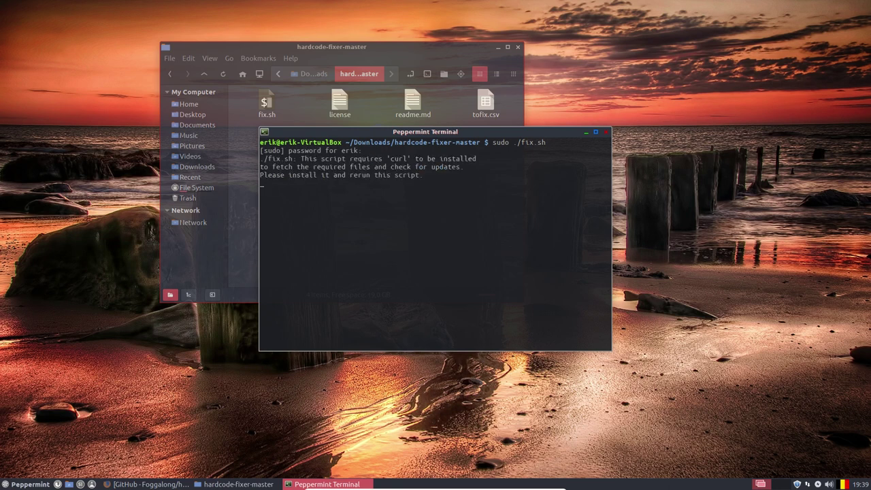
key(ctrl+c)
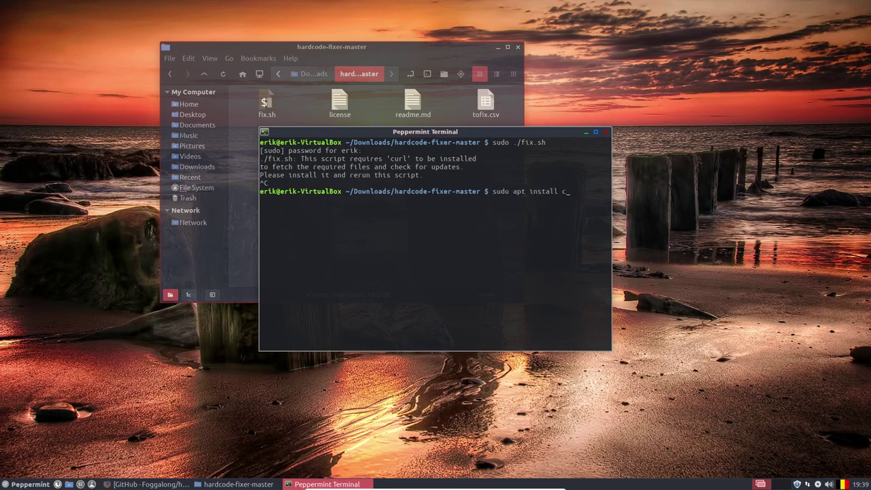
Install curl with sudo apt install curl and rerun sudo ./fix.sh, closing the terminal once the script finishes
key(Return)
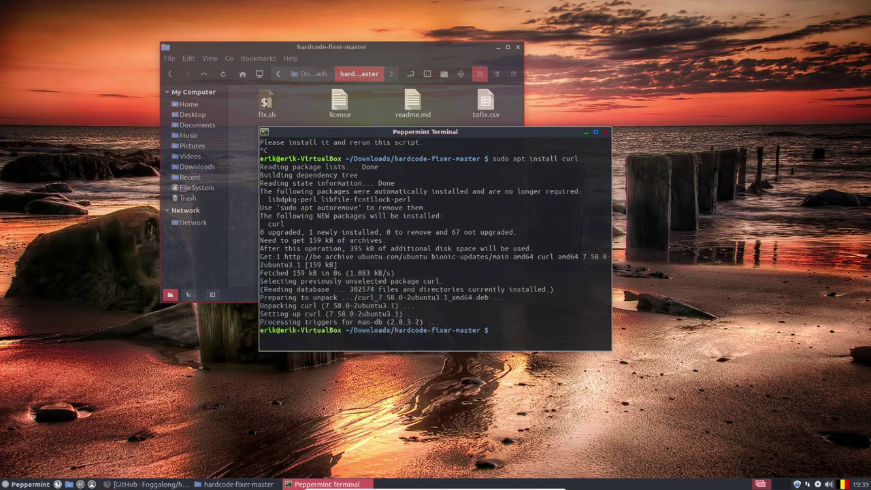
text(sudo ./fix.sh)
key(Return)
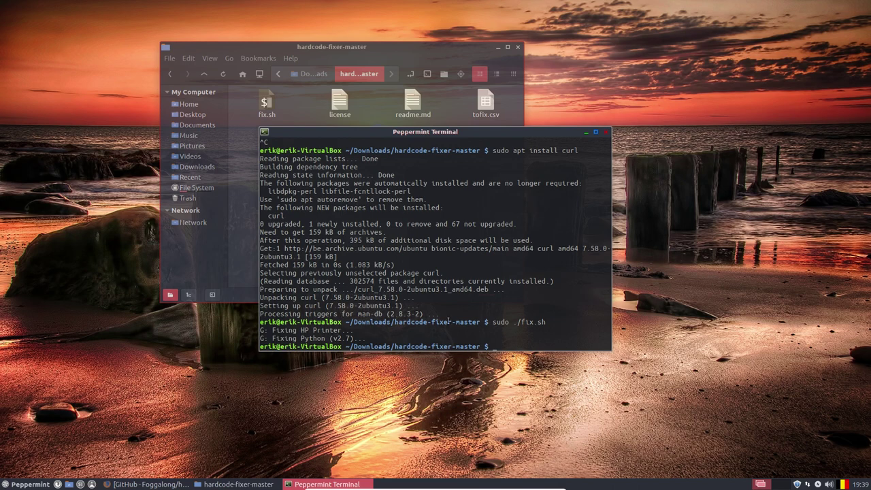
drag(343, 330, 292, 330)
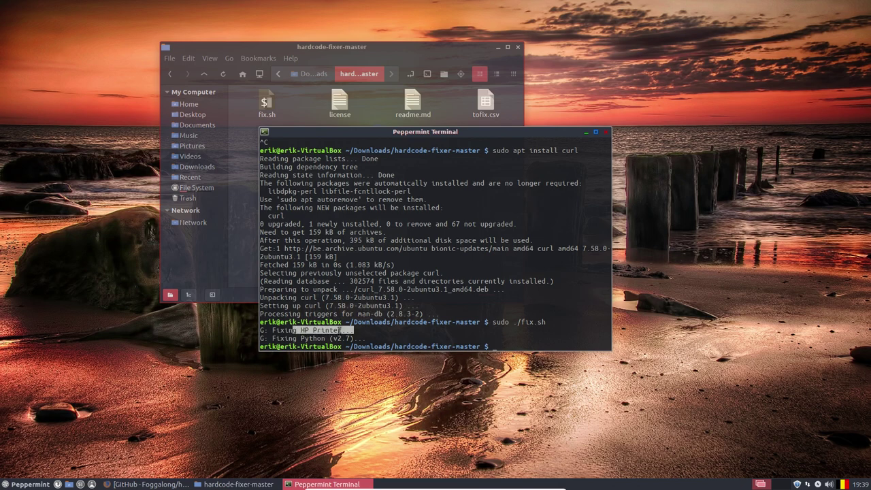
click(300, 330)
click(606, 134)
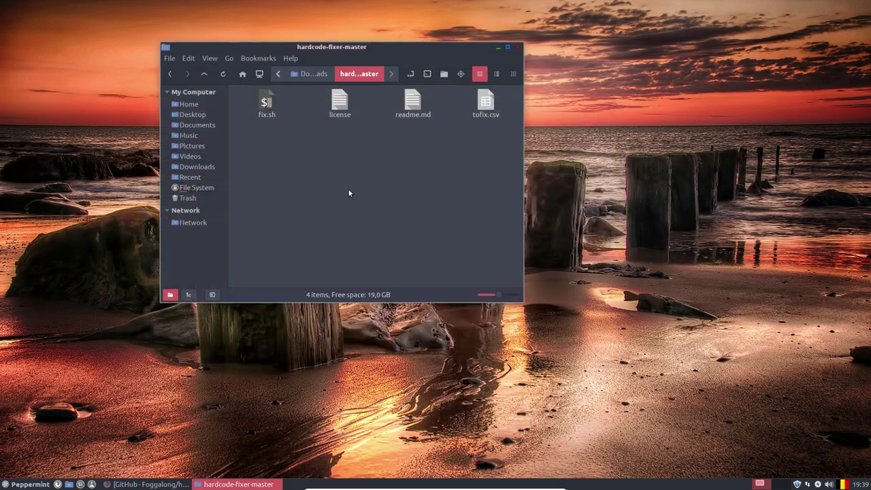
Browse from File System to /usr/share/applications in the maximized file manager window
click(207, 192)
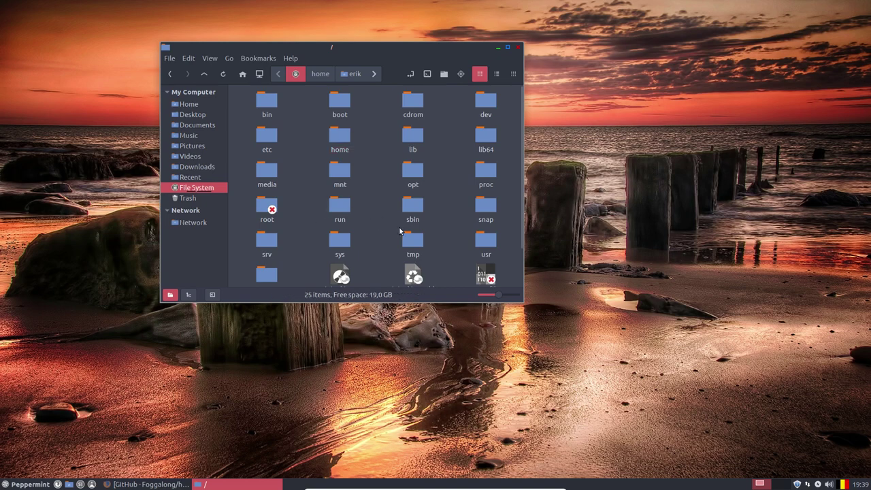
double_click(487, 242)
click(507, 47)
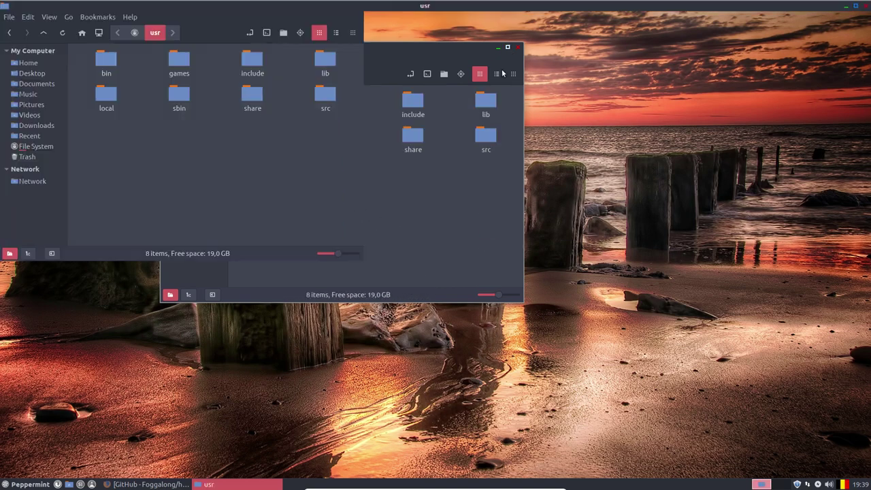
click(538, 61)
double_click(538, 60)
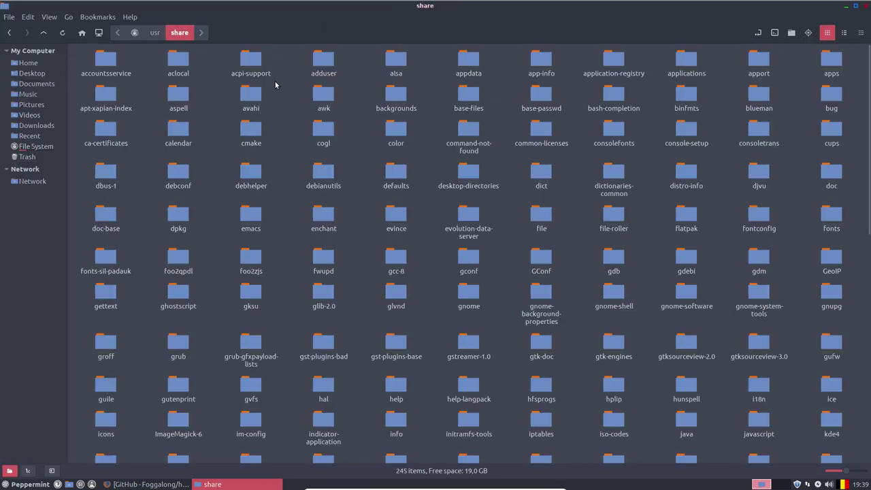
double_click(683, 61)
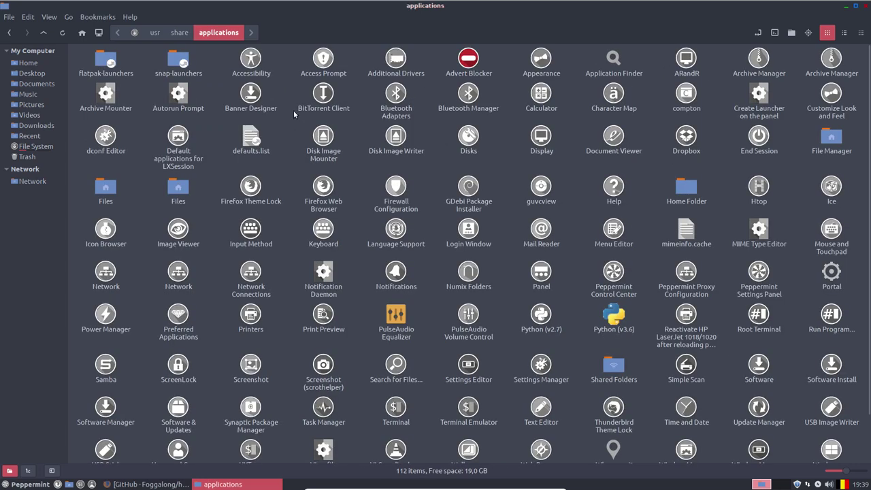
Open the Advert Blocker launcher in Text Editor, examine the path and extension in its Icon line, and close it
click(470, 60)
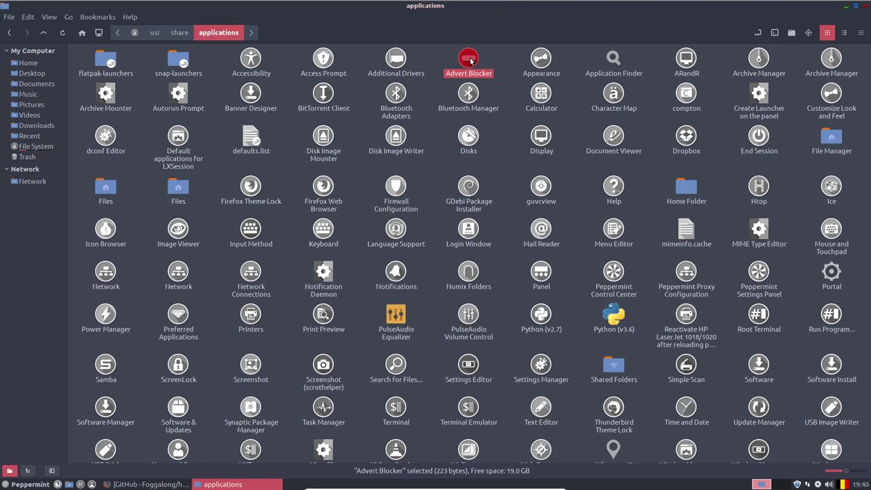
right_click(469, 61)
mouse_move(510, 85)
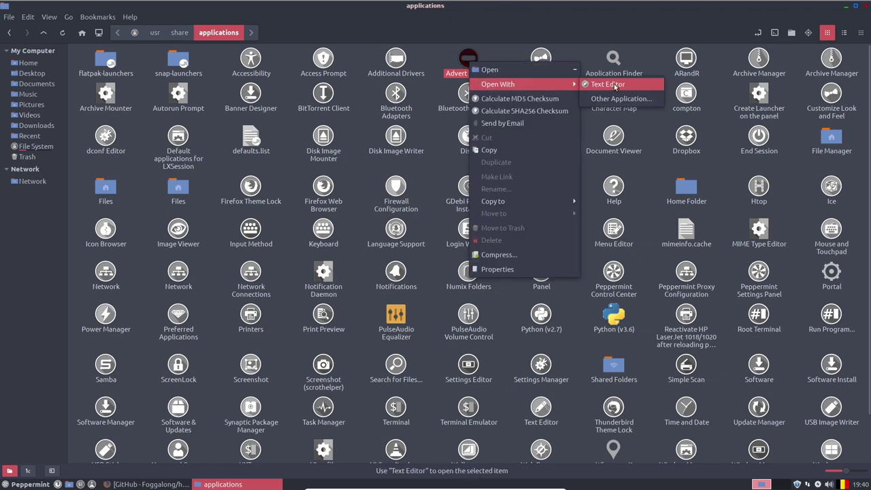
click(608, 84)
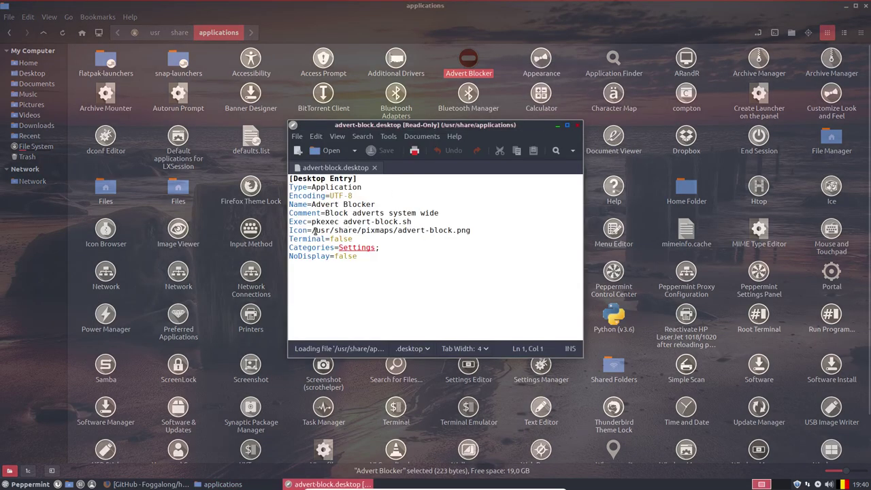
drag(312, 230, 400, 233)
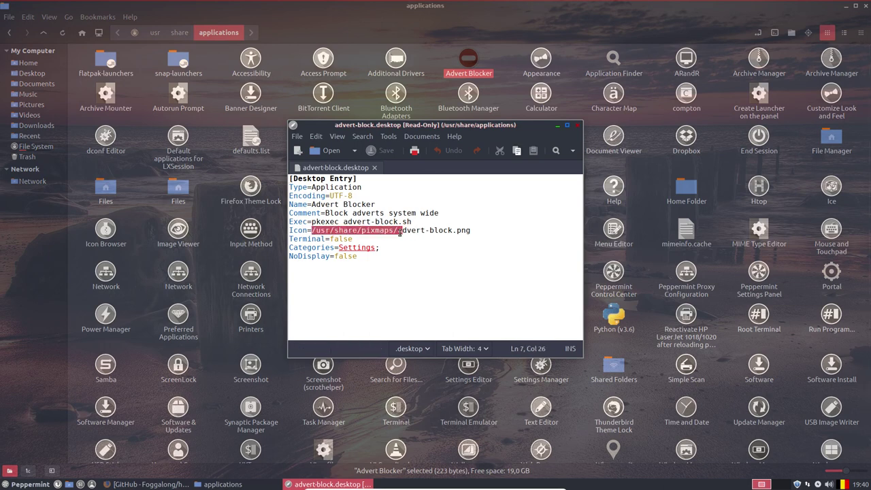
click(362, 232)
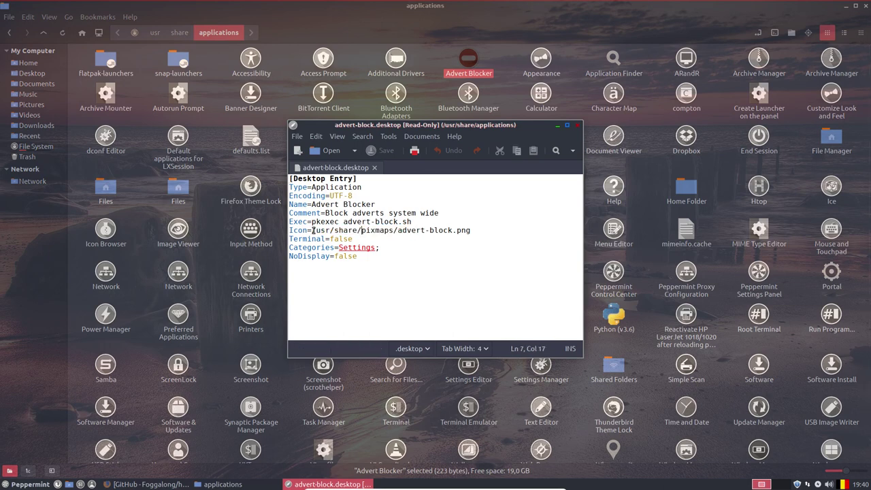
drag(312, 230, 398, 228)
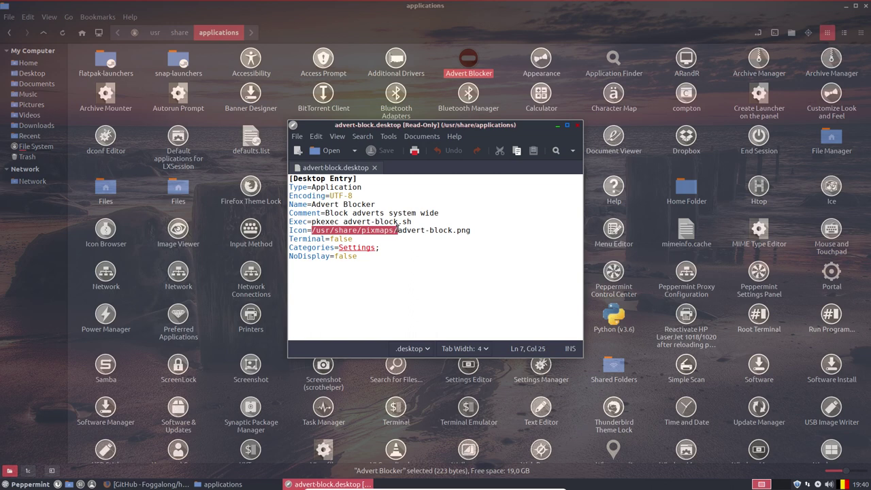
drag(453, 230, 473, 230)
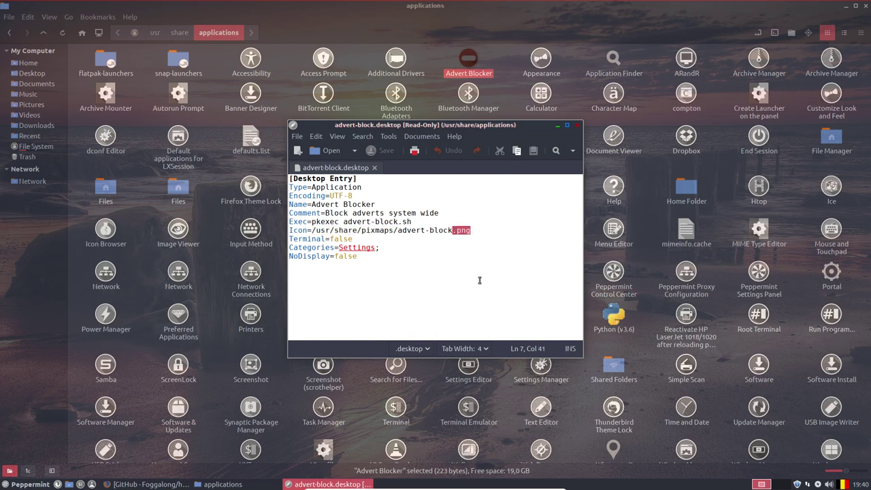
click(474, 240)
click(578, 127)
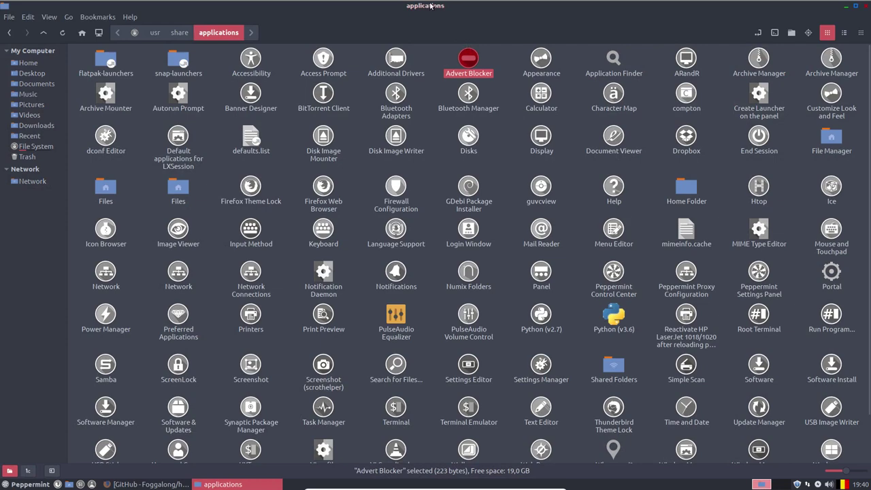
Open the applications folder as root with the account password, and tile the normal and elevated windows side by side
drag(433, 5, 1, 176)
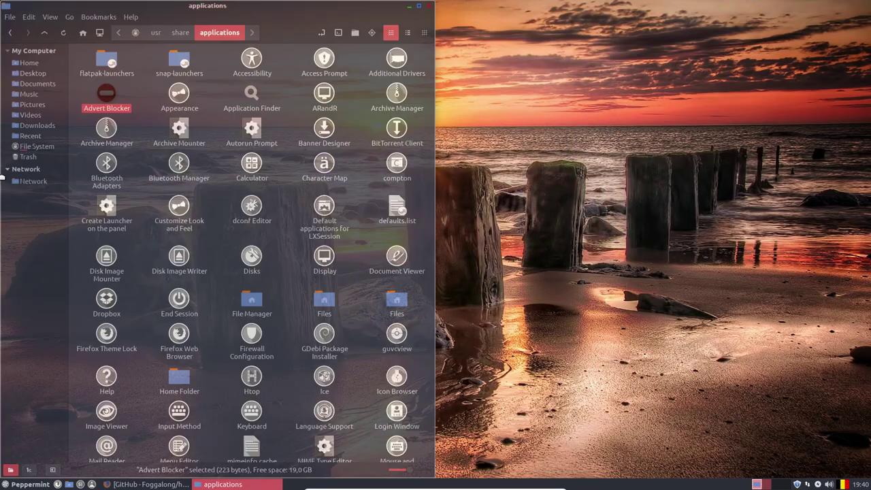
right_click(286, 67)
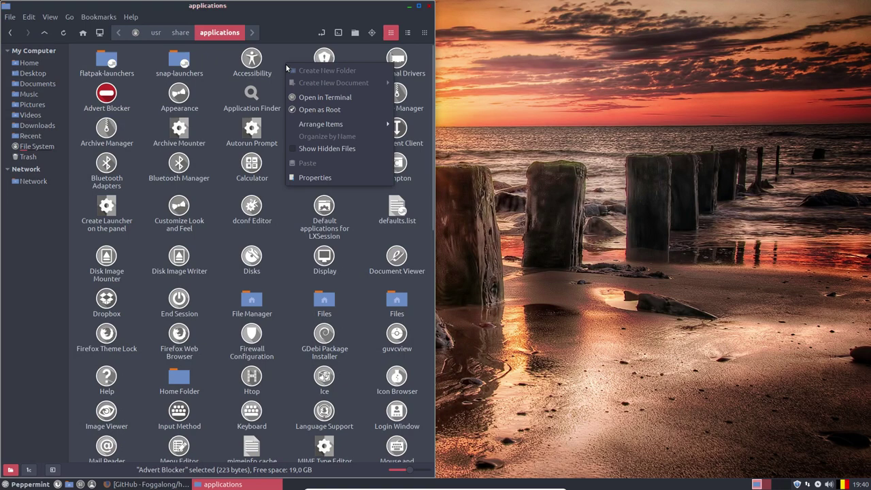
click(320, 109)
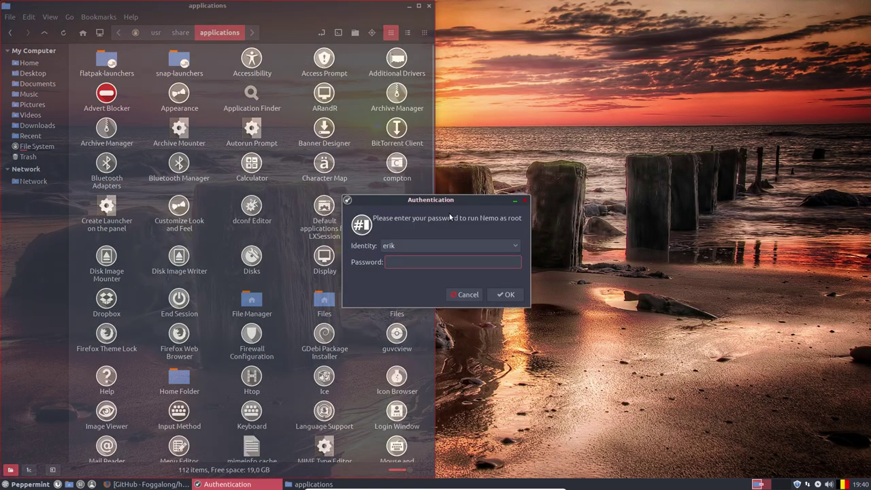
text(***)
key(Return)
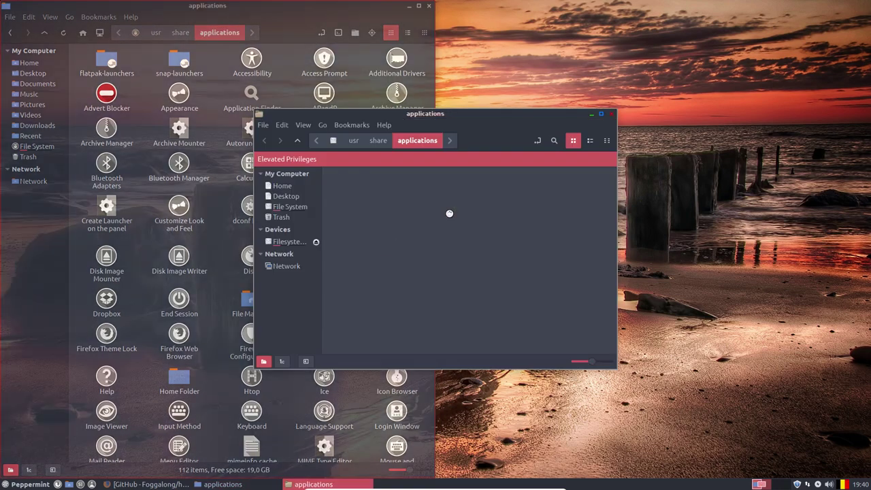
drag(449, 115, 867, 203)
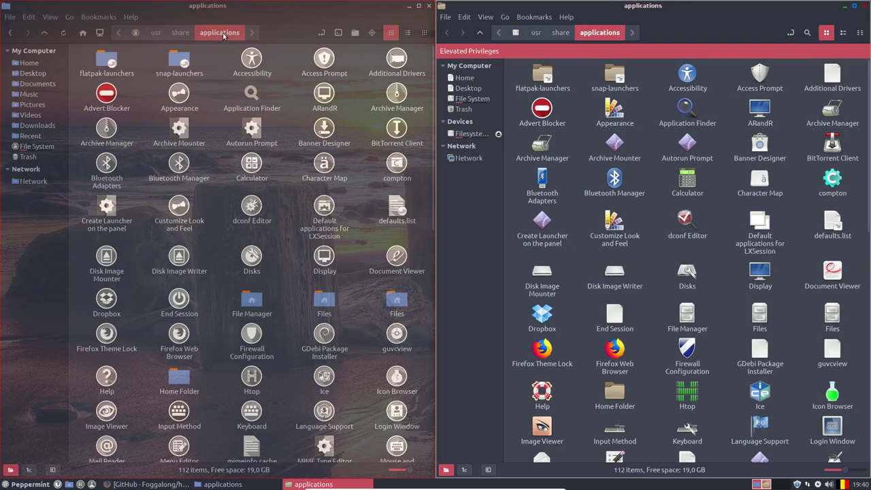
Open the Advert Blocker launcher from the elevated window in Text Editor, shorten its Icon value to advert-block, and save the file
click(542, 111)
right_click(541, 111)
mouse_move(637, 135)
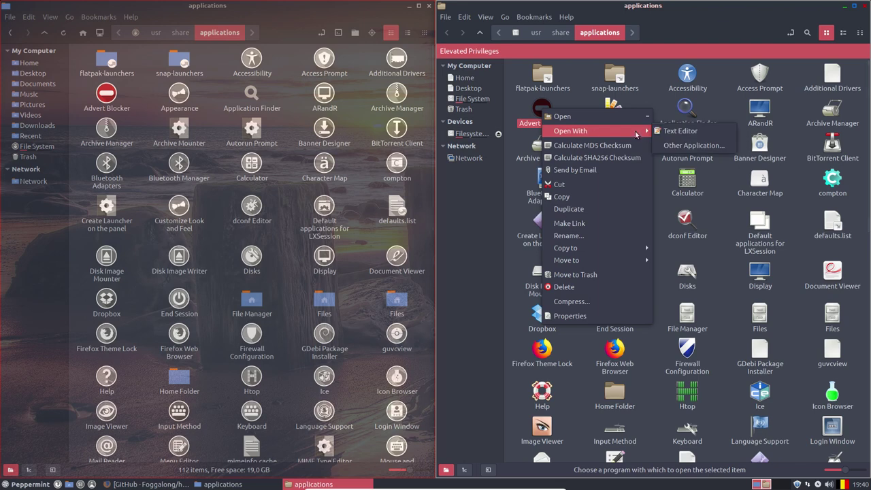
click(674, 131)
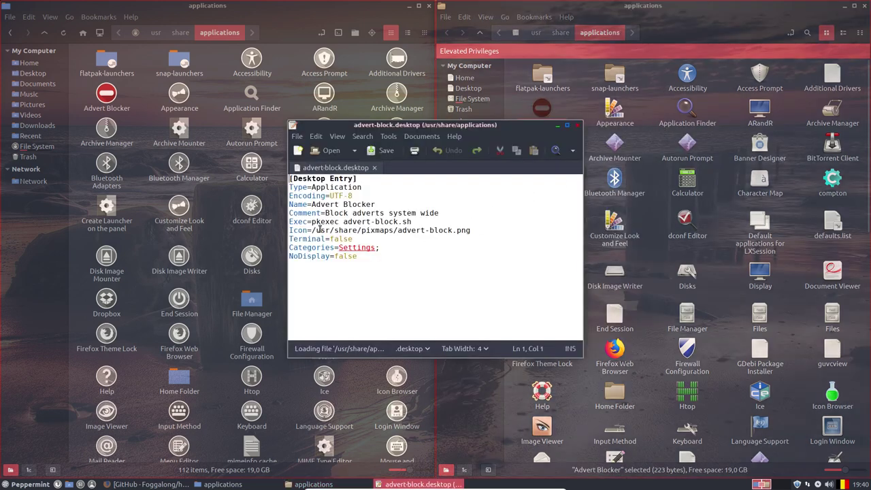
drag(312, 230, 397, 230)
key(Delete)
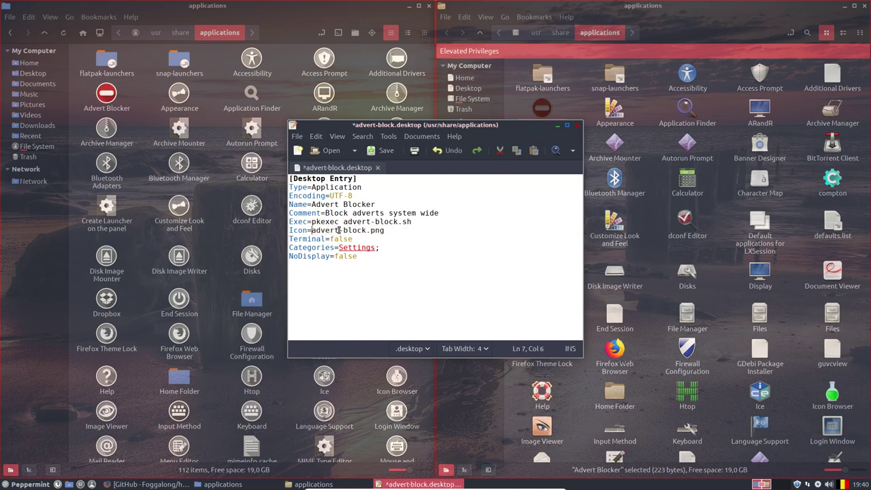
click(368, 230)
shift+click(386, 230)
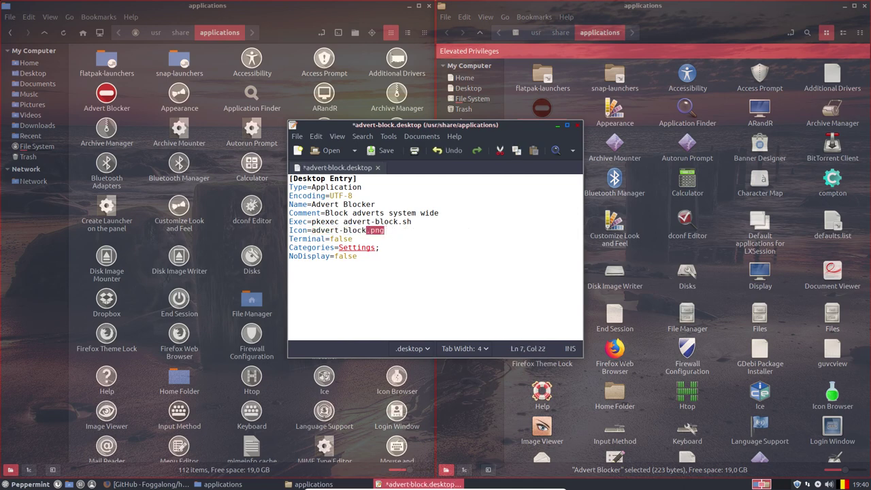
key(Delete)
key(ctrl+s)
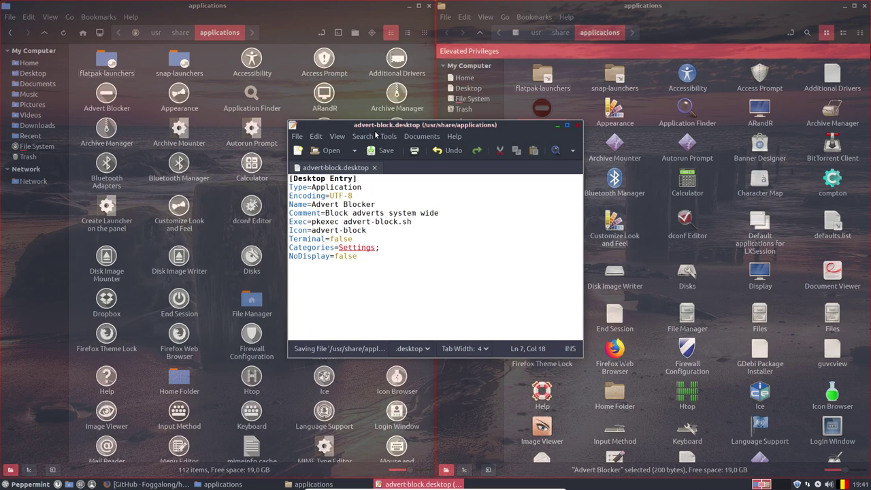
Move the editor aside and check Advert Blocker's icon in the normal applications folder and the full application menu list
drag(391, 124, 335, 229)
click(104, 87)
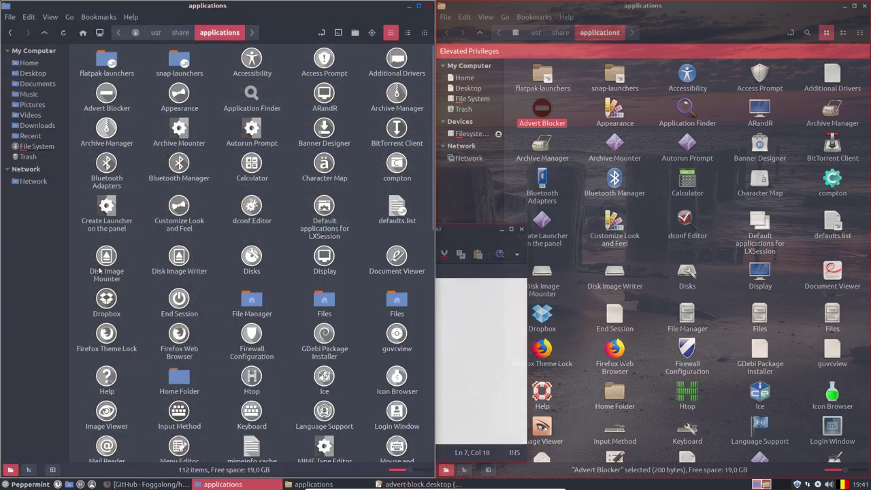
click(27, 485)
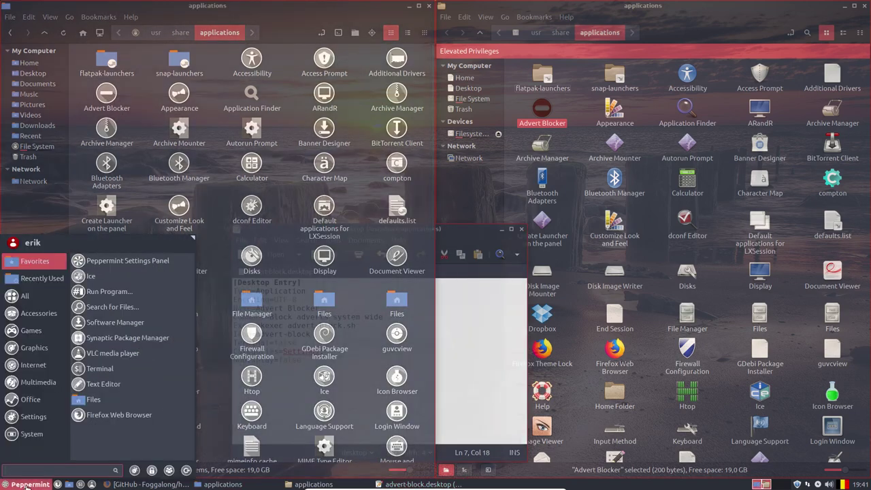
click(35, 298)
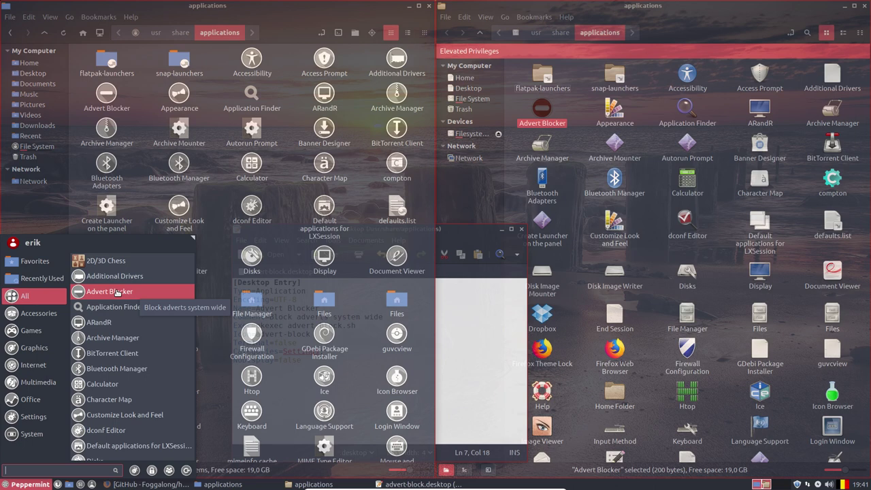
key(Escape)
Undo both Icon line edits in advert-block.desktop to compare with the original path, and redo them
click(480, 228)
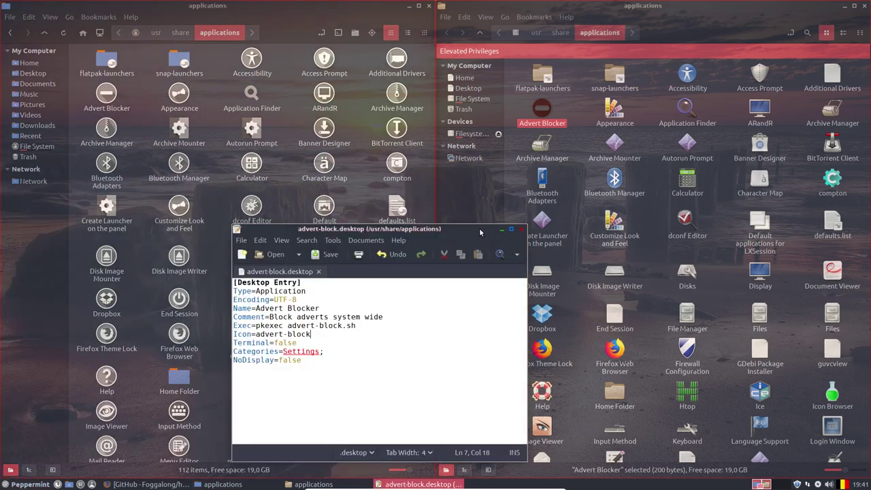
drag(360, 326, 264, 325)
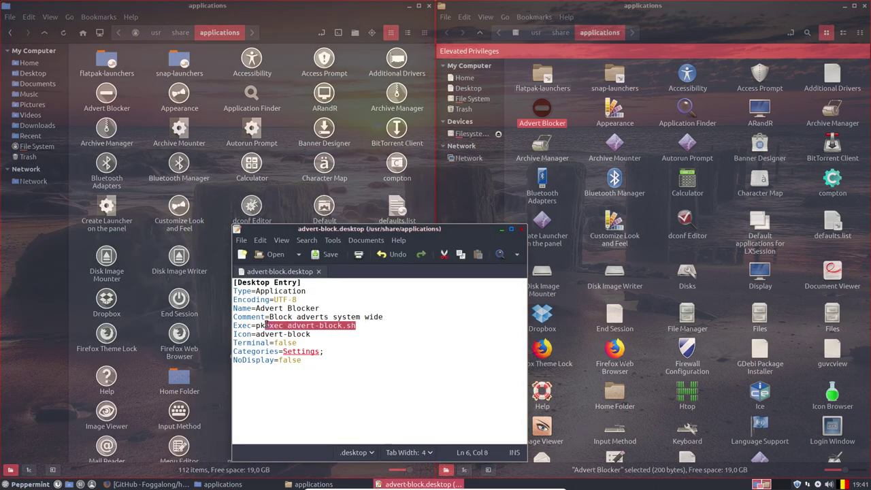
click(315, 334)
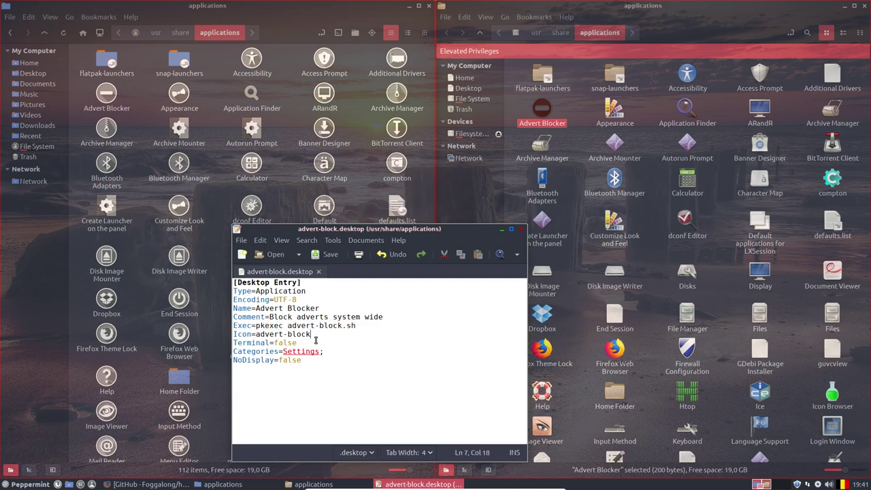
key(ctrl+z)
key(ctrl+z)
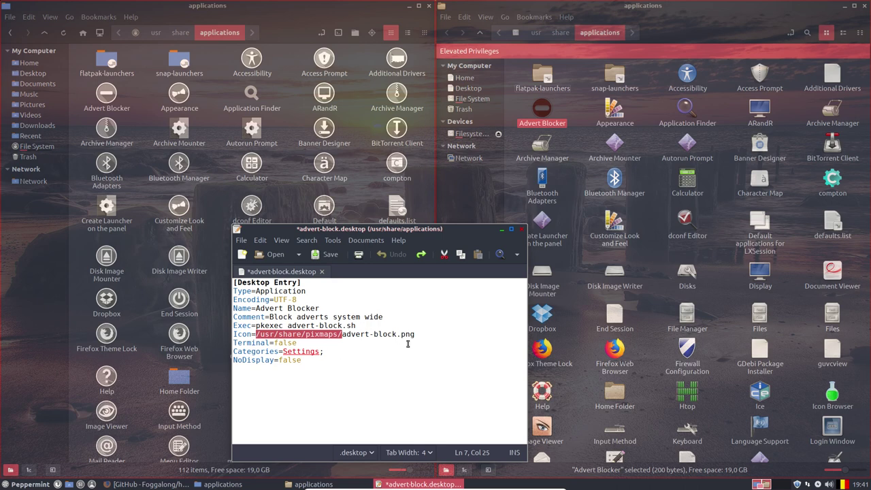
key(ctrl+shift+z)
key(ctrl+shift+z)
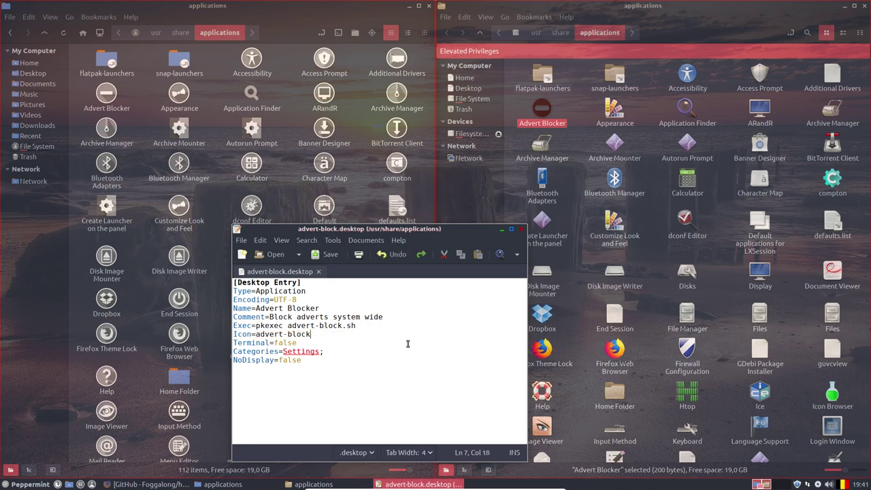
Save and close advert-block.desktop, and check Advert Blocker in the application menu's list of all programs
key(ctrl+s)
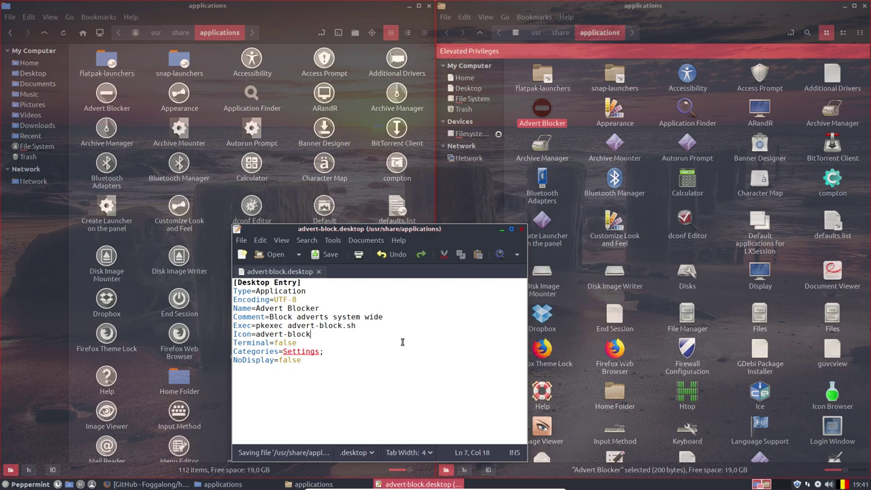
click(520, 229)
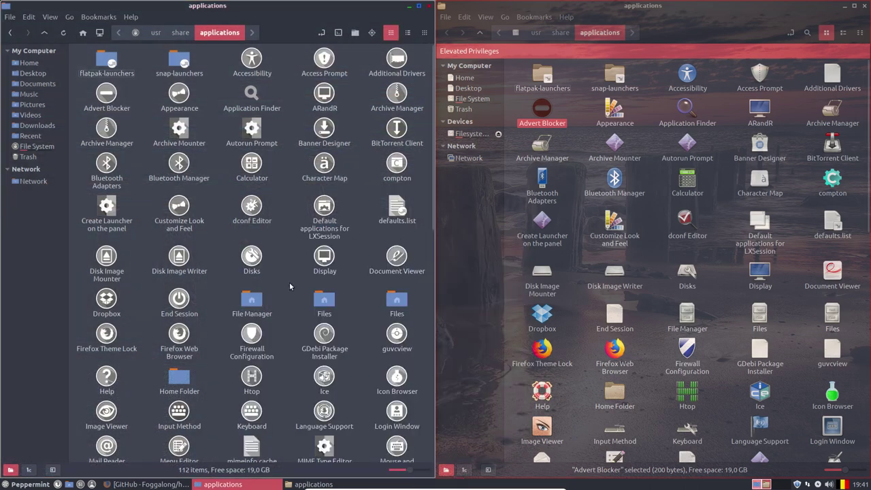
click(30, 484)
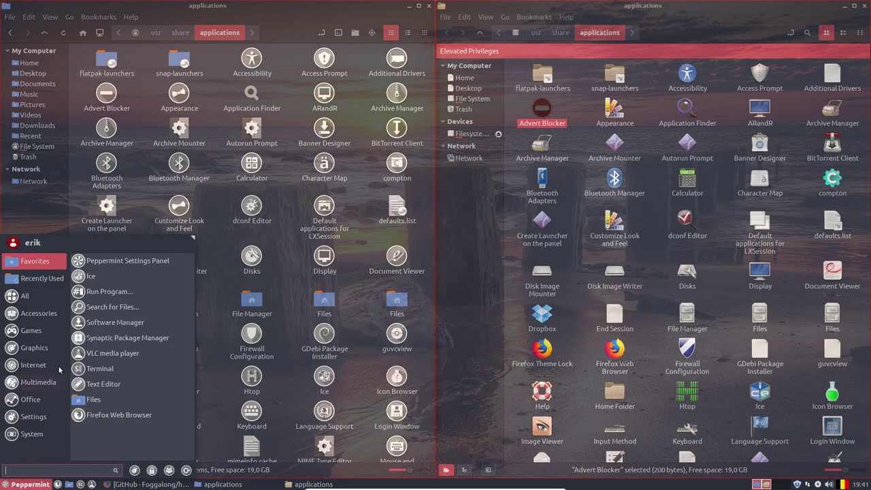
click(25, 296)
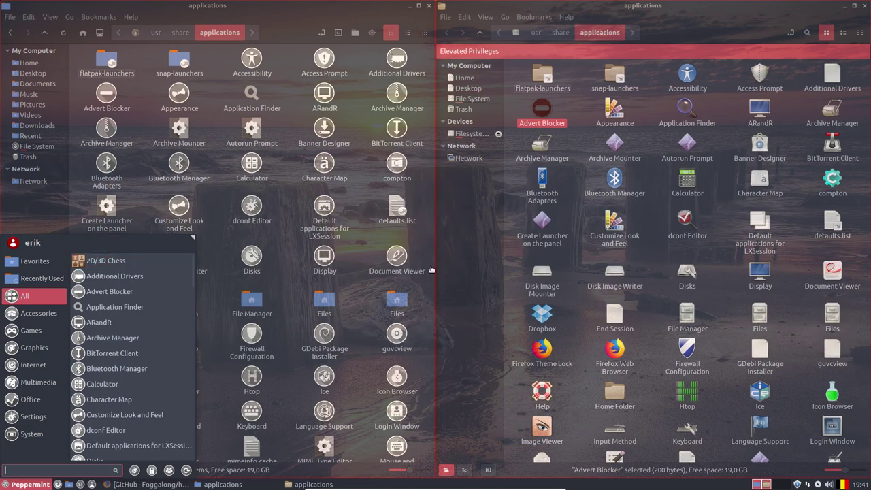
click(361, 249)
Find the PulseAudio Equalizer launcher in the elevated applications folder and open it in Text Editor
scroll(361, 252, down, 10)
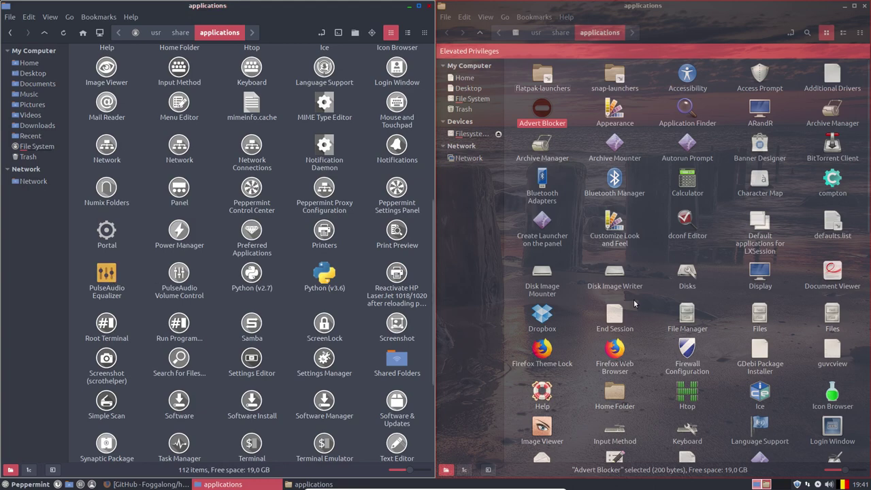
scroll(639, 320, down, 5)
scroll(638, 319, down, 4)
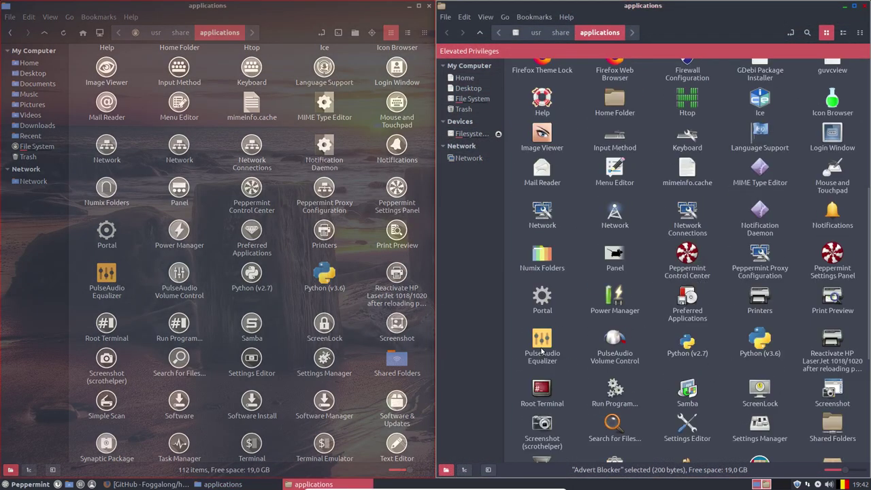
right_click(542, 340)
mouse_move(599, 146)
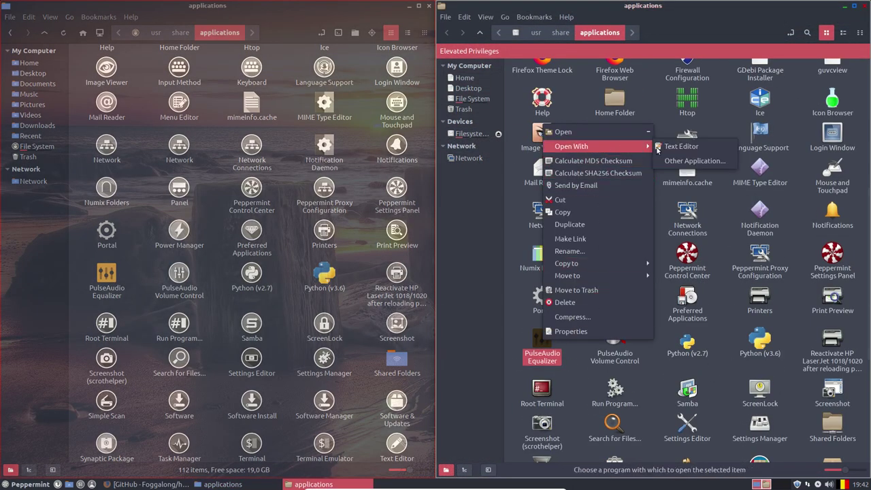
click(671, 151)
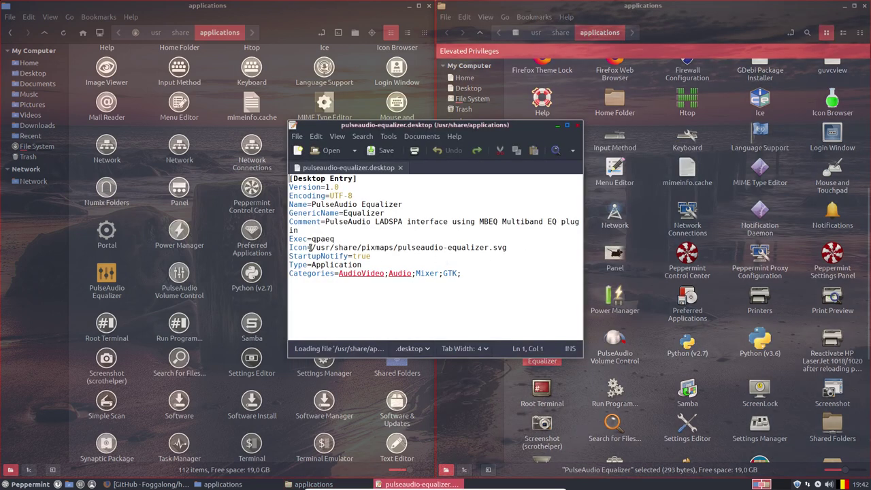
Remove the path /usr/share/pixmaps/ and the .svg extension from the Icon line, leaving pulseaudio-equalizer, and save the file
click(314, 248)
drag(314, 248, 399, 248)
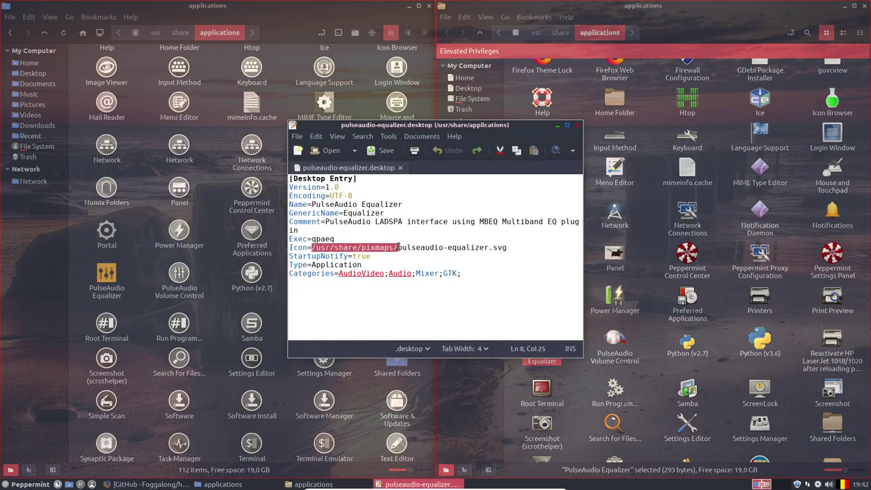
key(Delete)
click(438, 250)
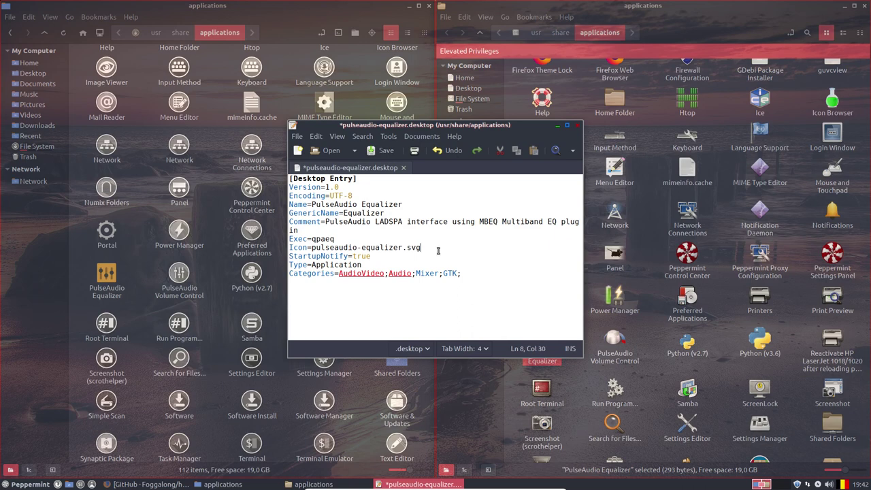
key(BackSpace)
key(BackSpace)
key(BackSpace)
key(BackSpace)
key(ctrl+s)
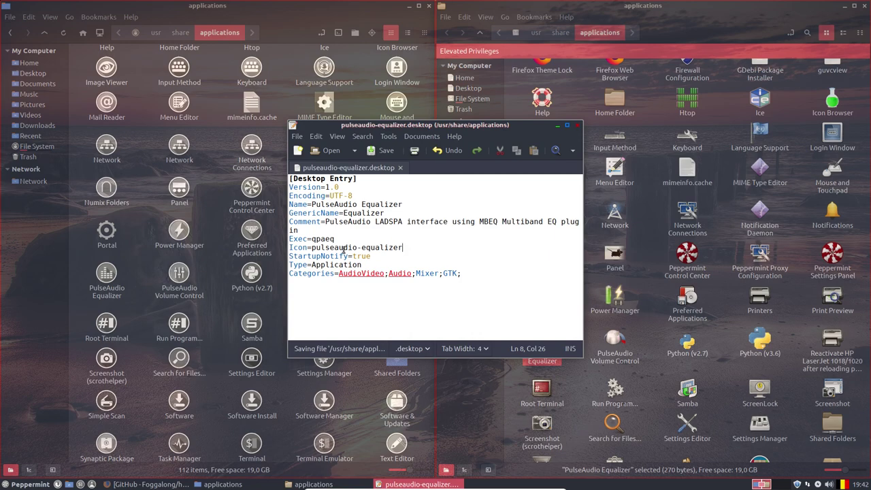
Check the PulseAudio Equalizer and Python (v3.6) icons in the normal applications window, and close the pulseaudio-equalizer.desktop editor
click(144, 271)
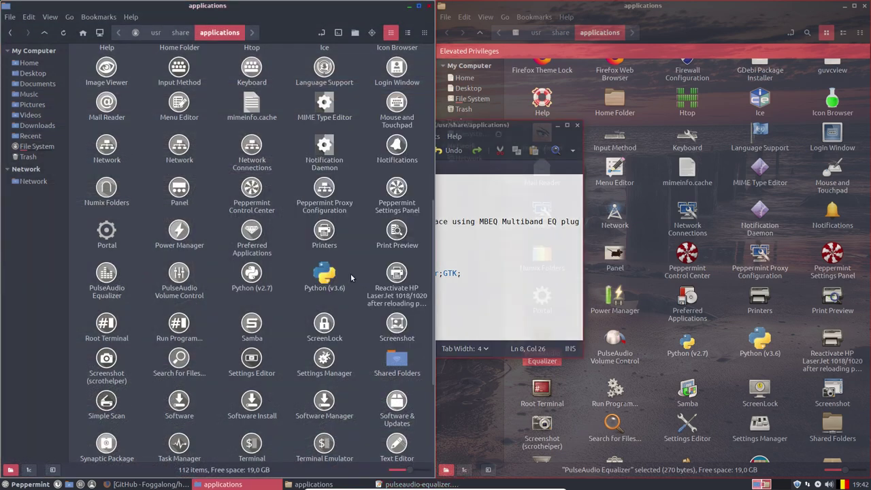
click(329, 275)
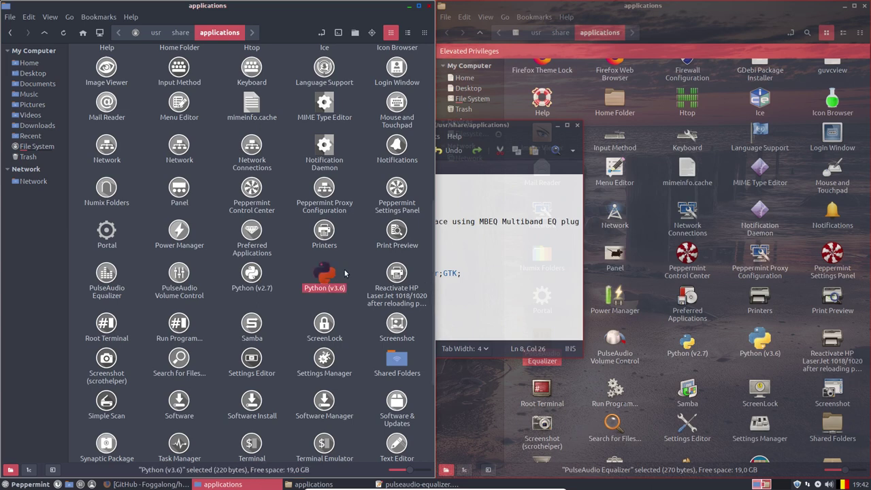
click(34, 485)
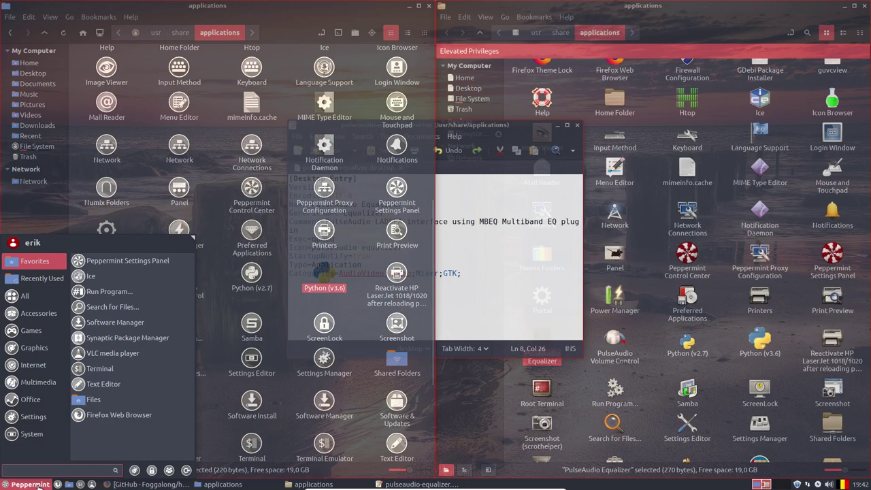
click(369, 270)
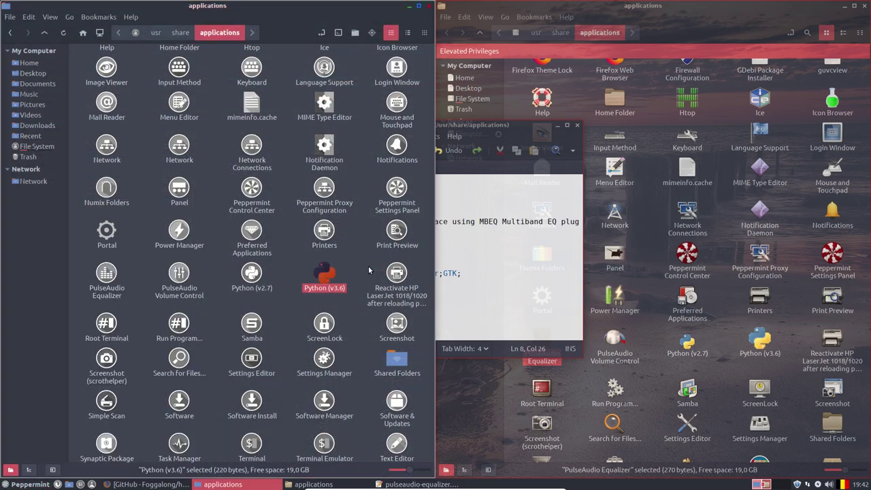
click(578, 125)
click(284, 309)
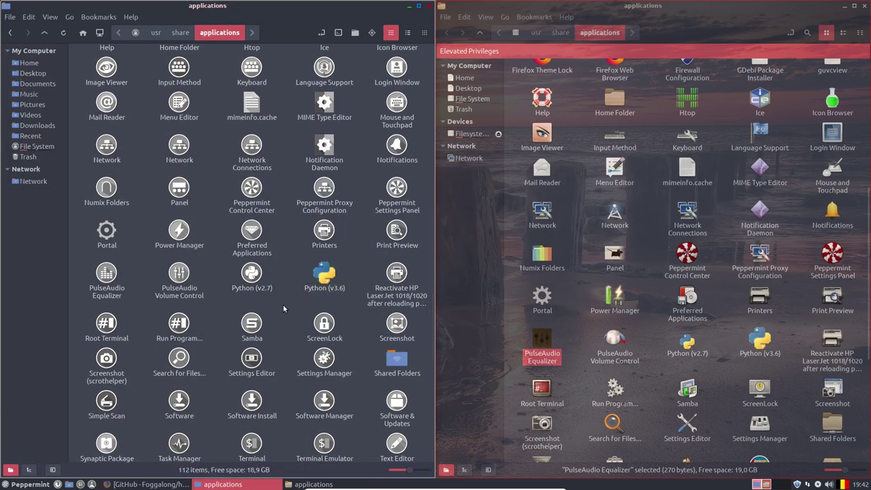
Look through the applications folder for launchers with unthemed icons, and close both file manager windows
scroll(284, 309, down, 4)
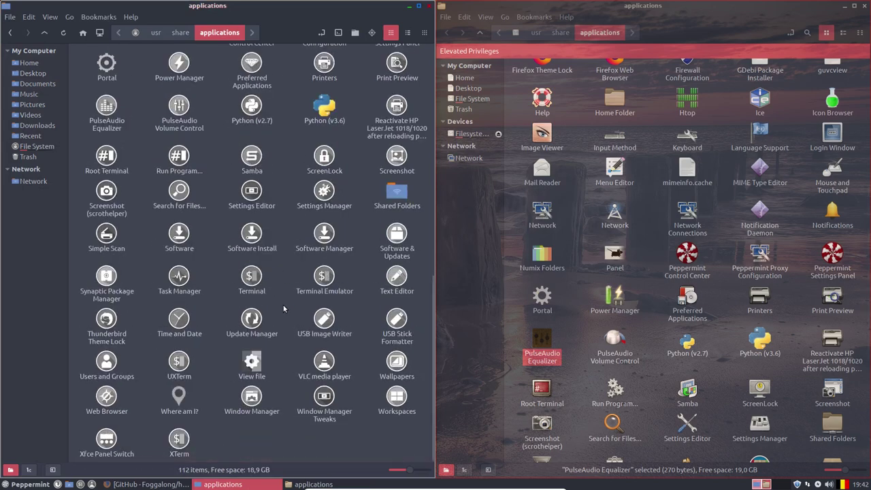
scroll(284, 309, up, 5)
scroll(284, 309, up, 7)
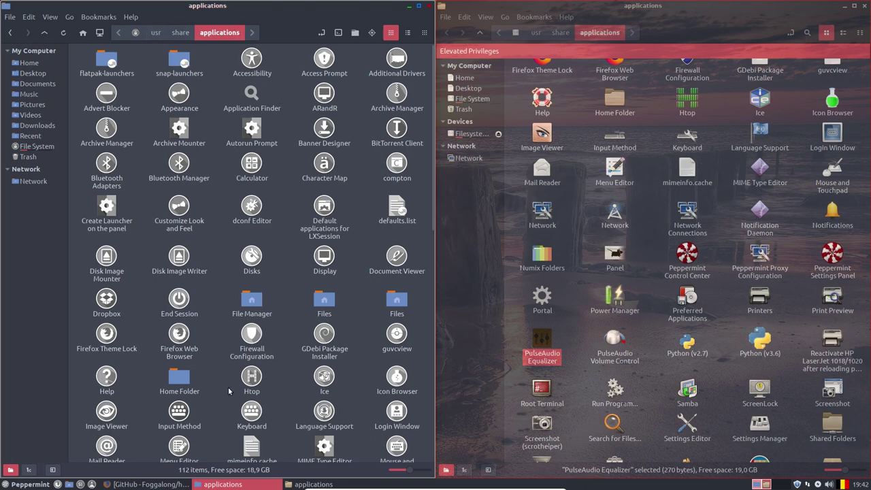
scroll(228, 387, down, 15)
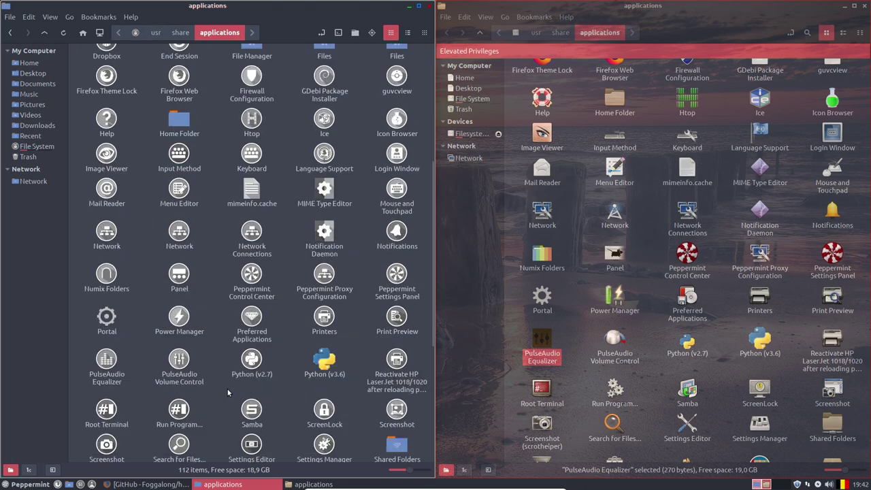
click(429, 6)
click(863, 6)
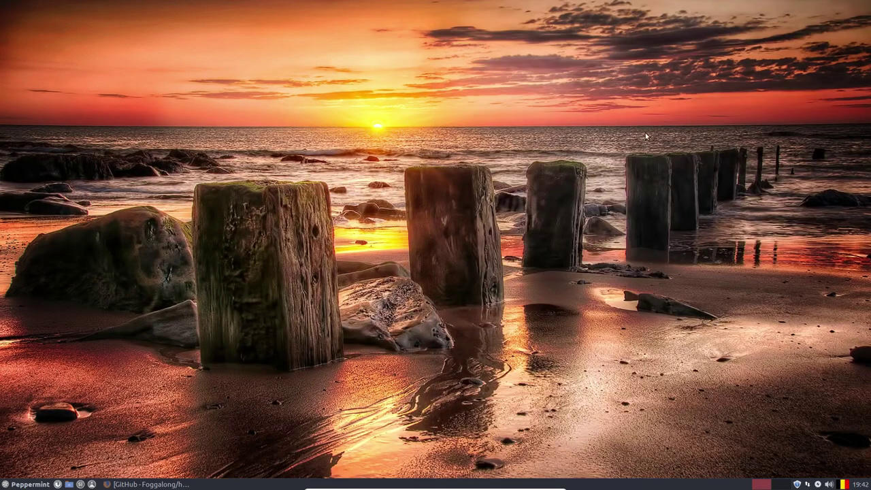
Look through the Accessories and Games categories of the application menu for launchers with unthemed icons
click(31, 484)
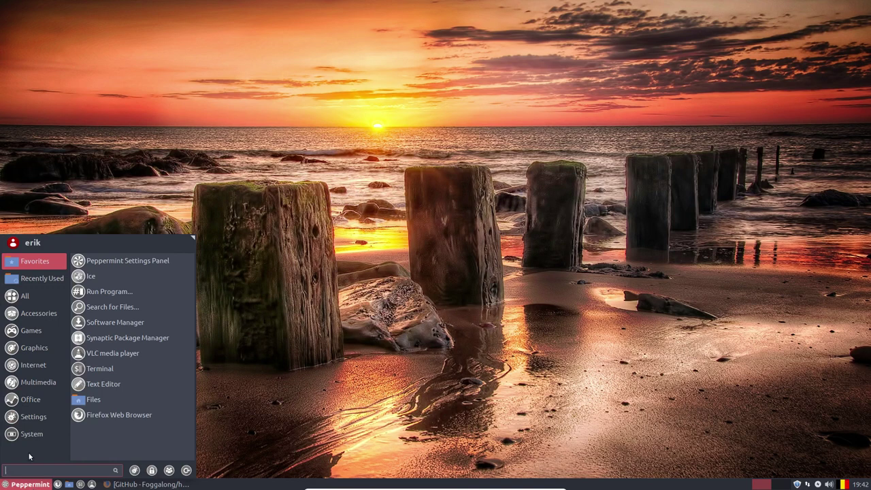
click(39, 313)
scroll(155, 327, down, 3)
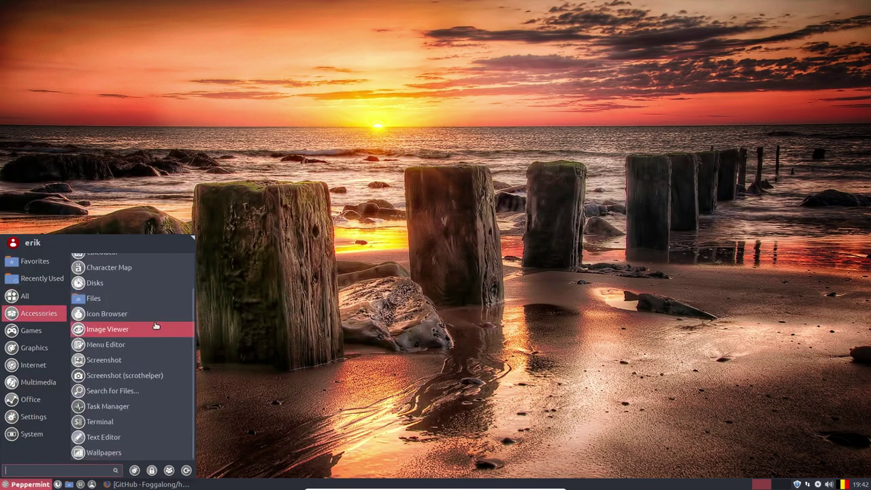
click(40, 330)
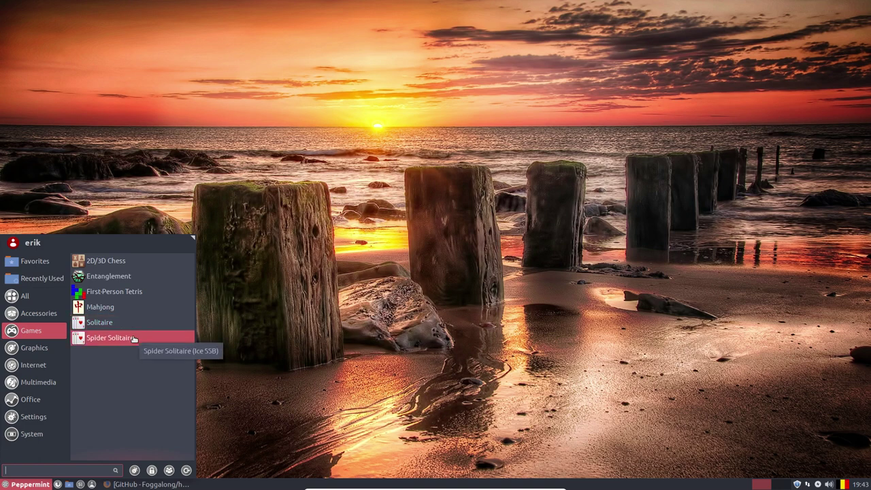
click(15, 486)
Open Ice, look through its removable web apps and its creation form, and close it
click(15, 486)
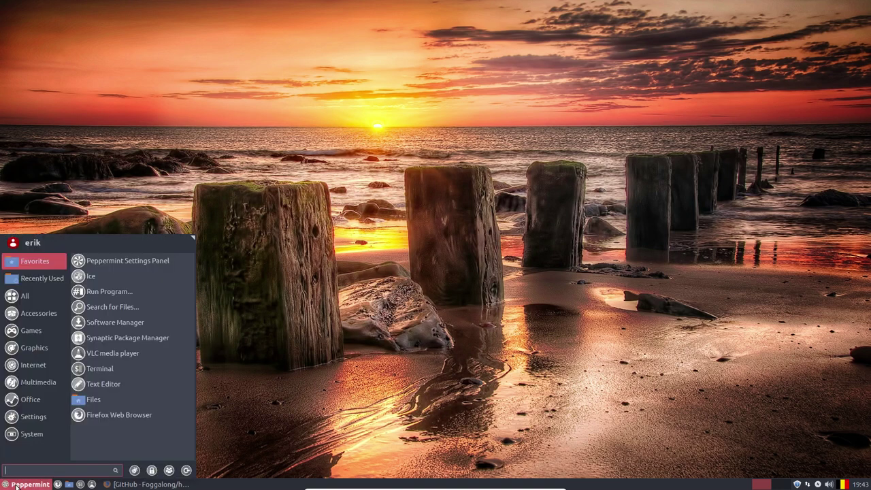
text(ice)
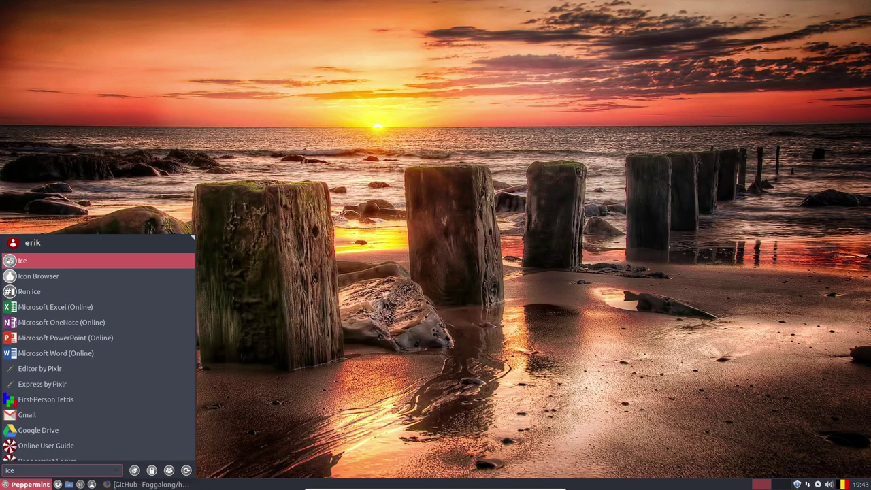
click(51, 258)
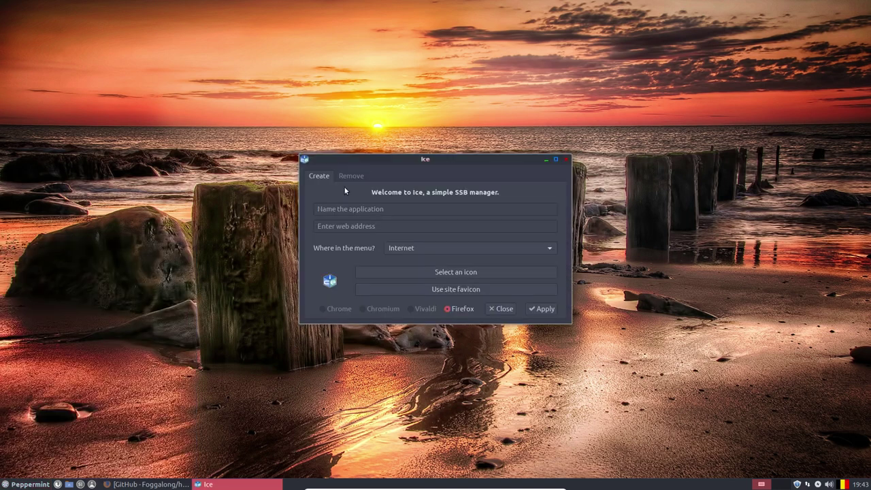
click(351, 176)
scroll(531, 262, down, 3)
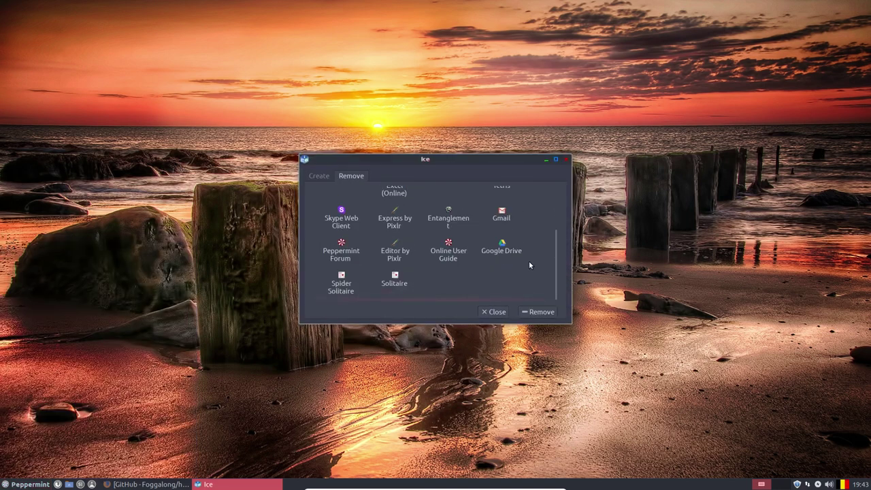
scroll(332, 277, up, 2)
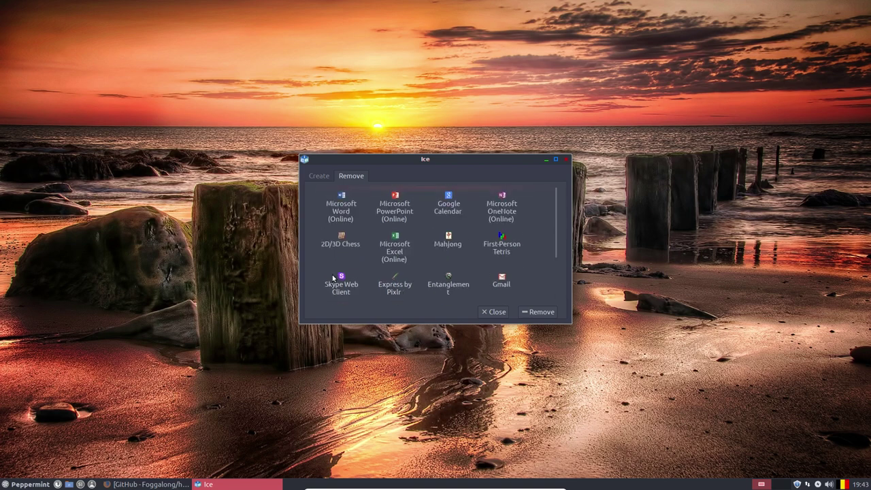
click(319, 177)
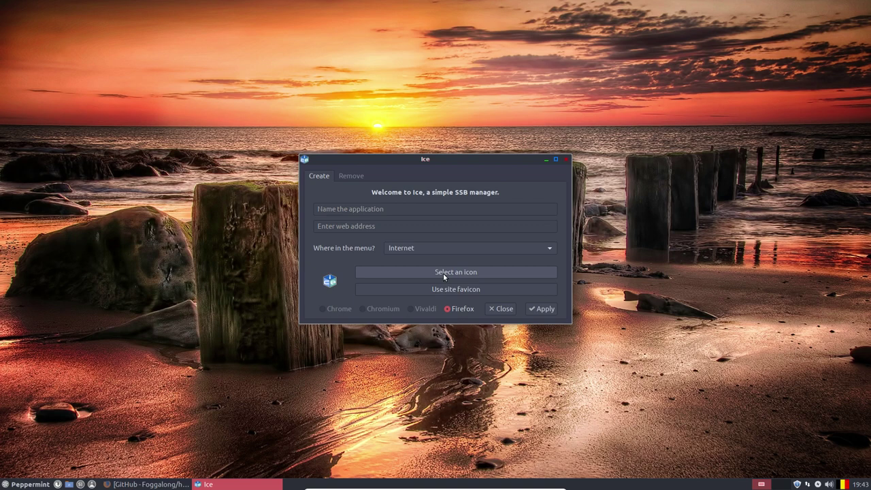
click(497, 311)
Open the 2D/3D Chess launcher for editing and bring up the file chooser for its icon
click(27, 484)
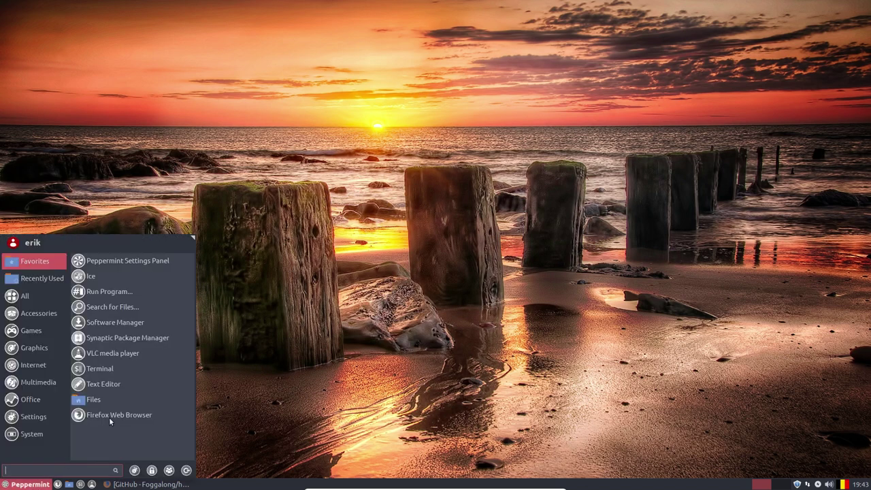
mouse_move(32, 300)
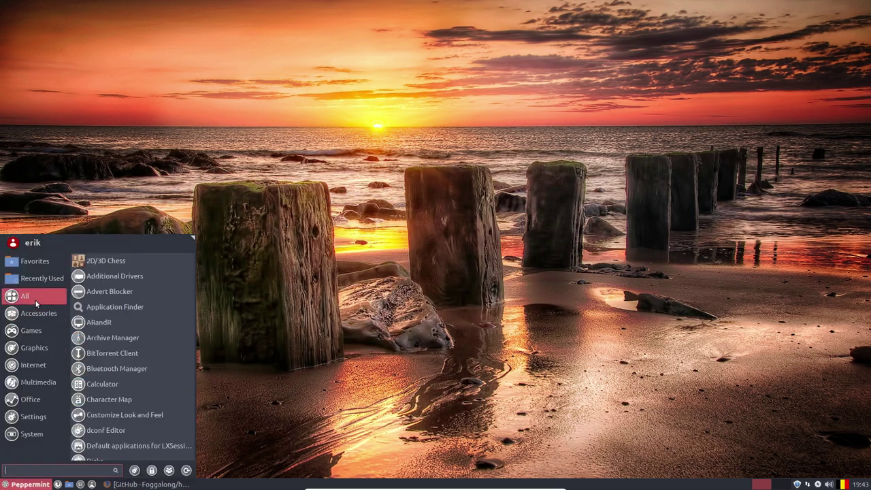
right_click(106, 266)
click(158, 324)
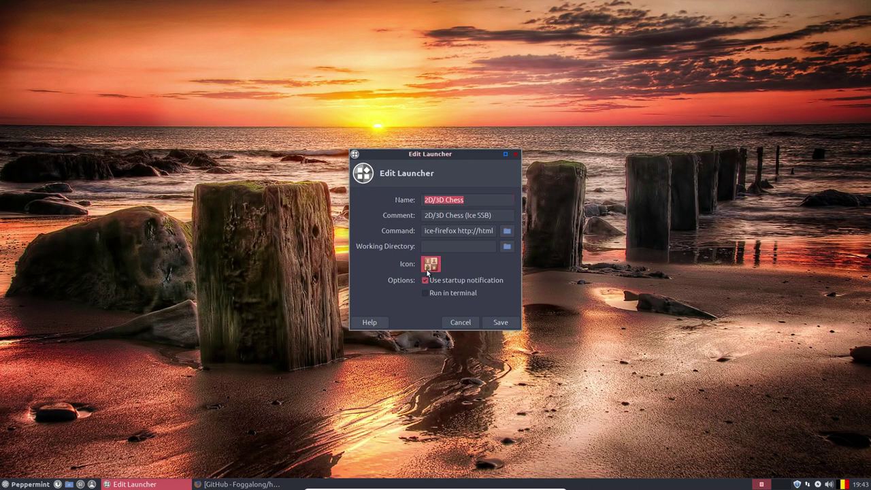
click(431, 264)
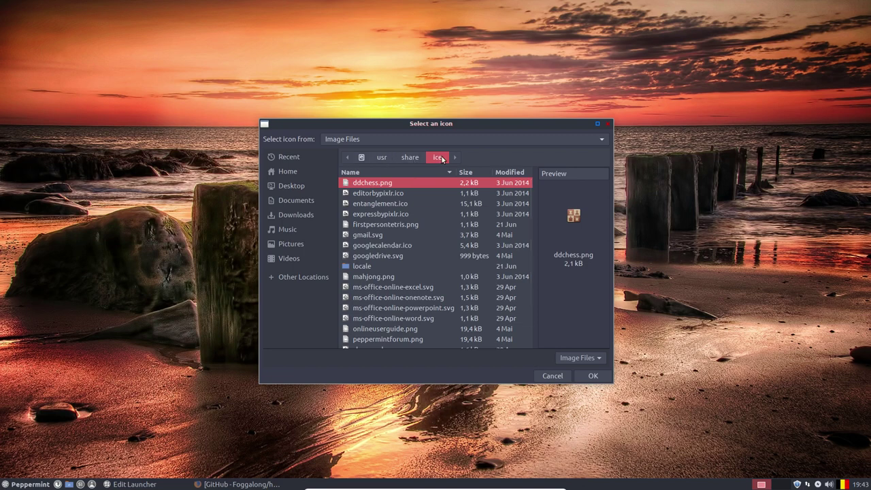
Browse /usr/share and look through the icon theme folders in /usr/share/icons
click(410, 159)
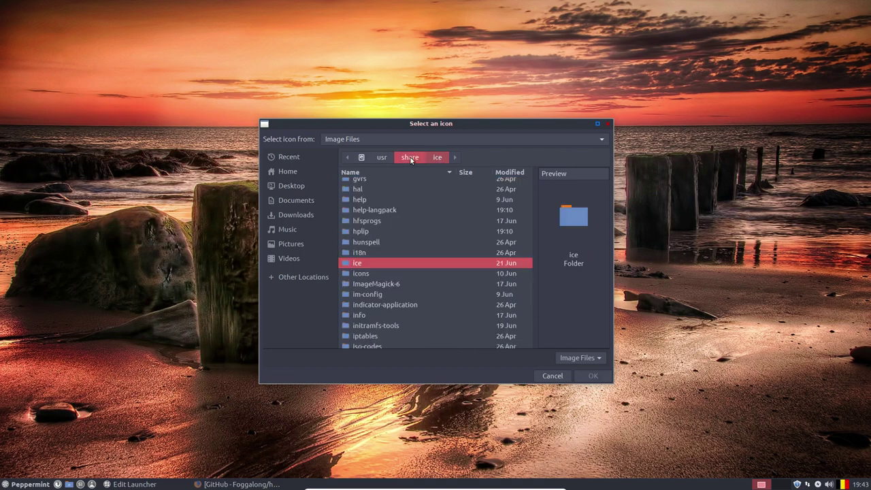
scroll(395, 210, up, 10)
scroll(394, 210, down, 5)
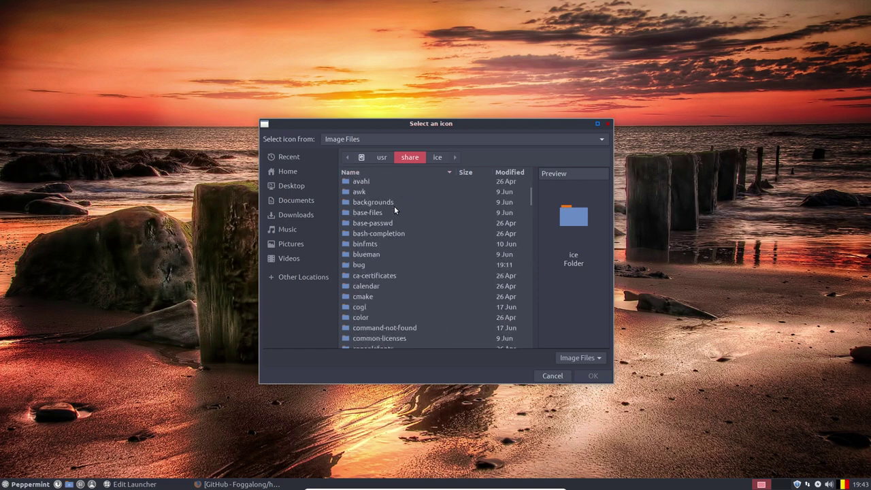
scroll(394, 206, down, 8)
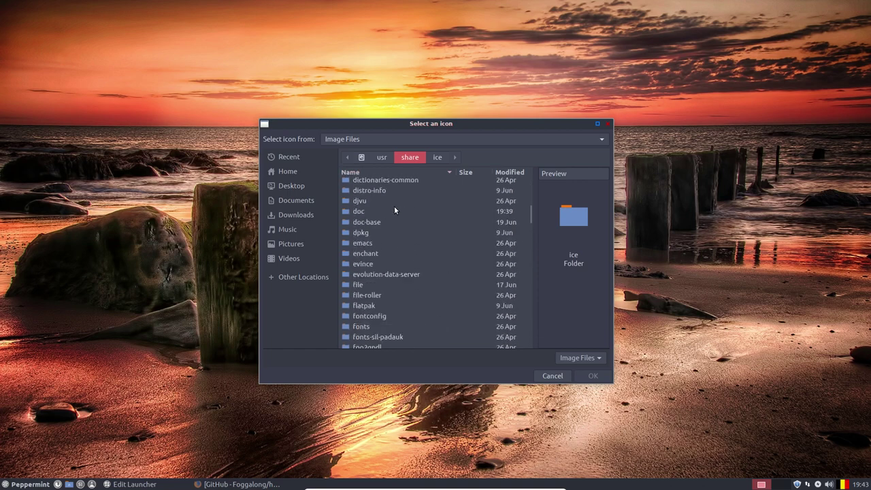
scroll(394, 205, down, 3)
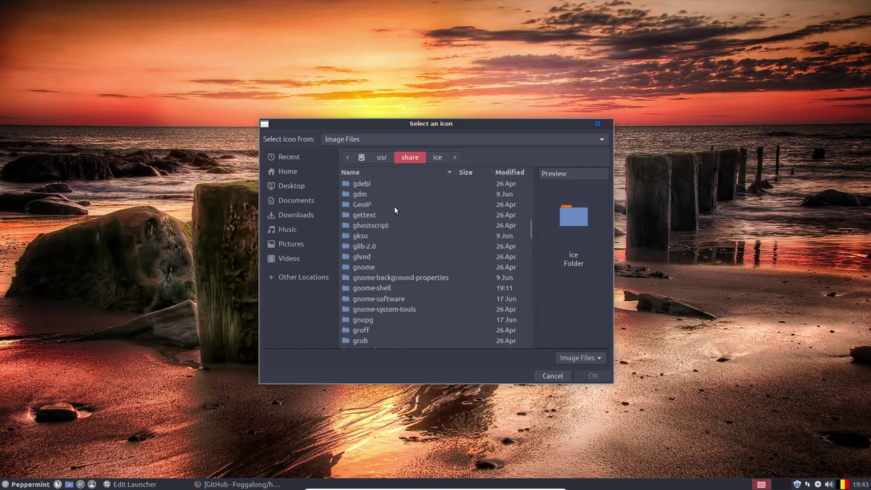
scroll(394, 206, up, 5)
scroll(394, 206, down, 5)
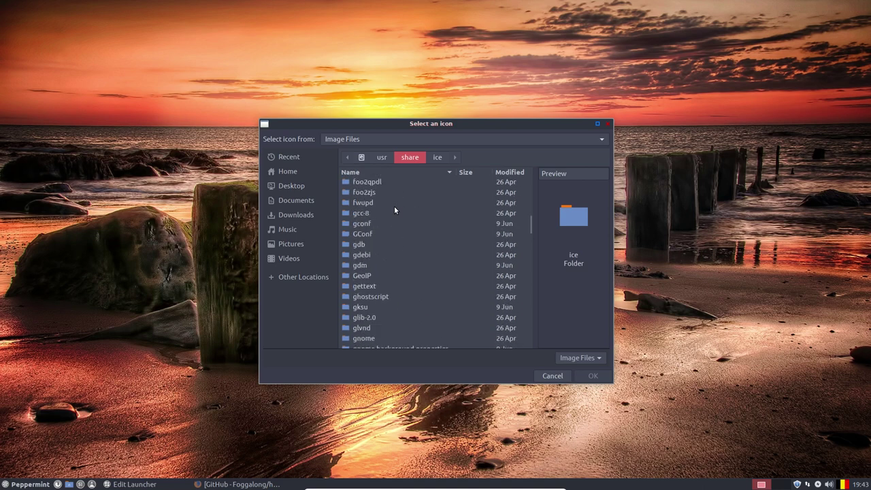
scroll(394, 206, down, 5)
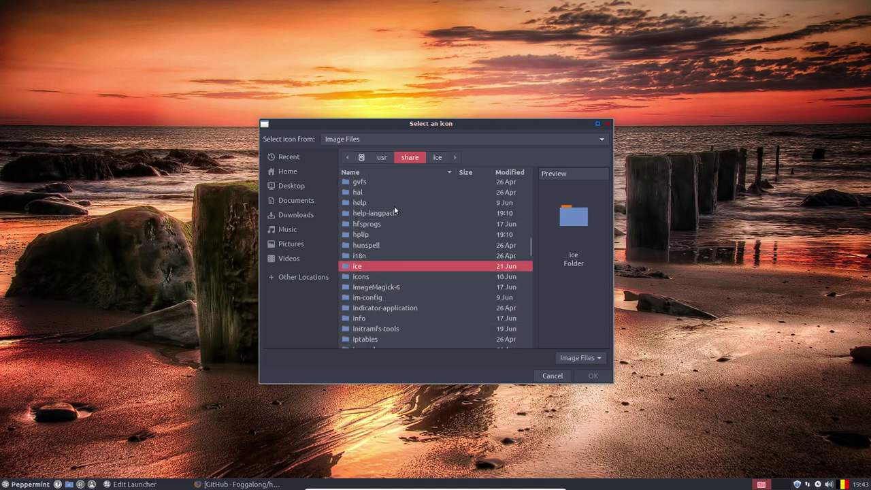
double_click(368, 253)
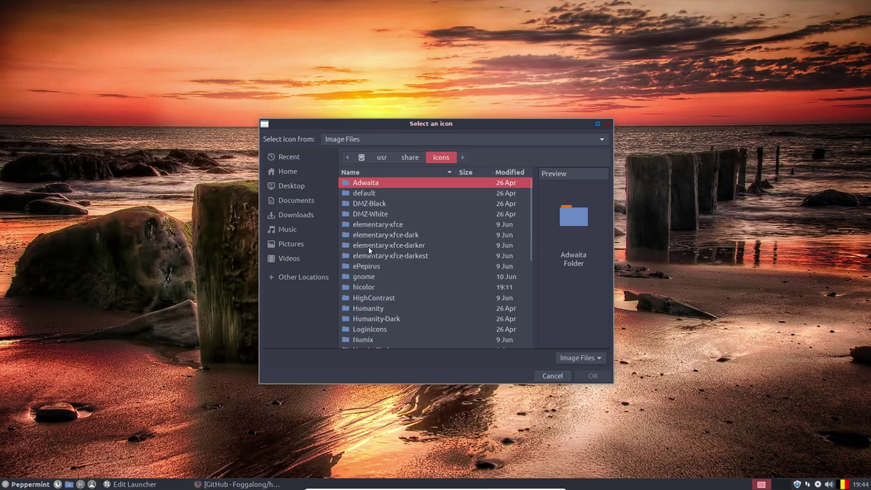
scroll(376, 296, down, 5)
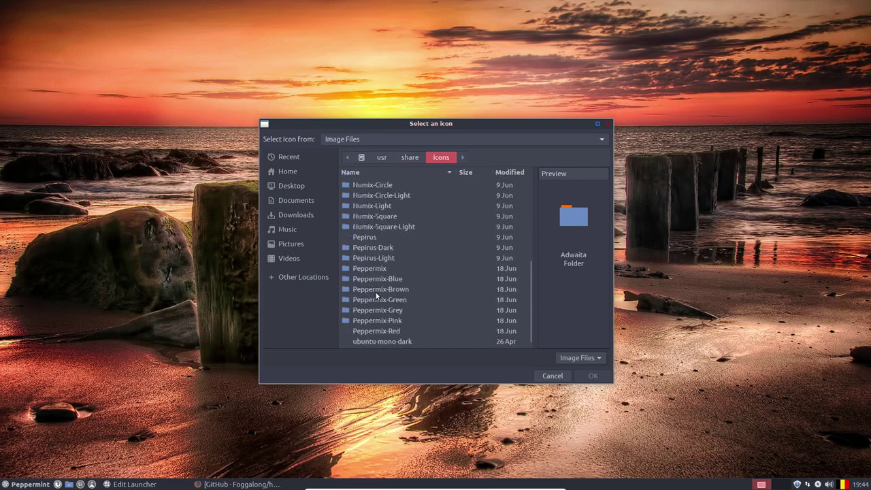
scroll(376, 292, up, 5)
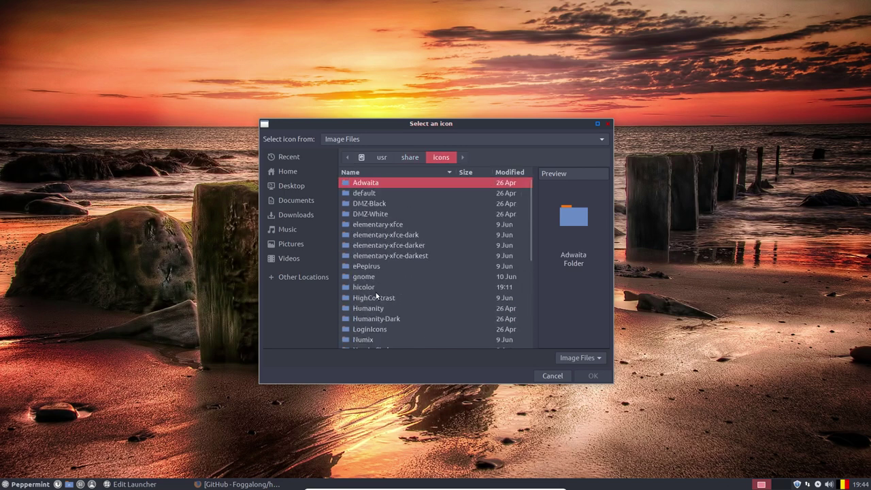
Show the hidden folders in the home directory and go to .icons/Sardi-Mono/scalable/apps
click(293, 171)
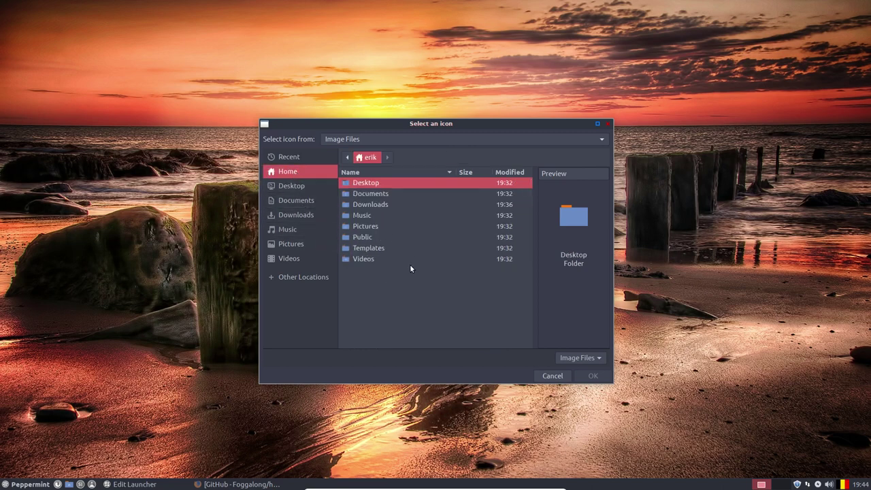
key(ctrl+h)
double_click(368, 222)
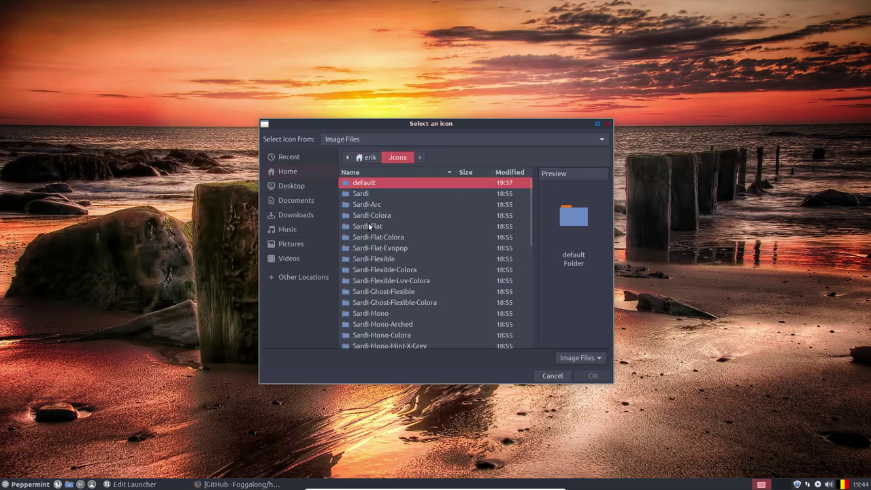
double_click(385, 313)
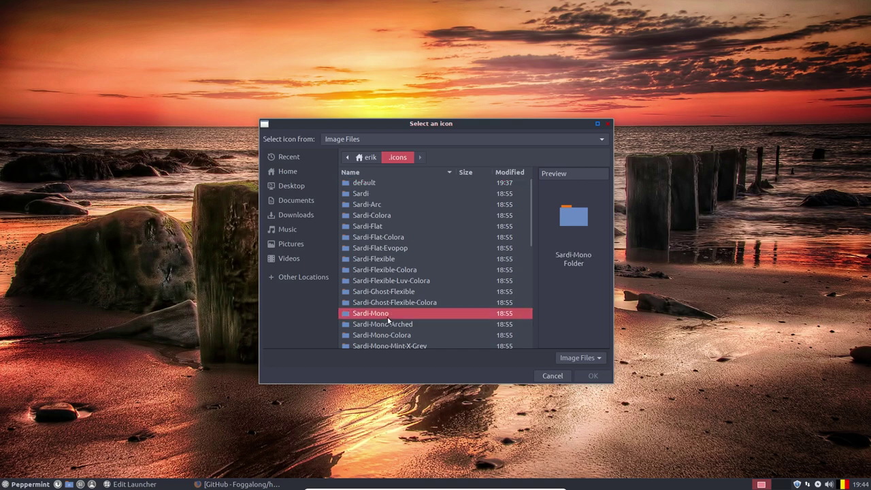
double_click(395, 267)
double_click(365, 204)
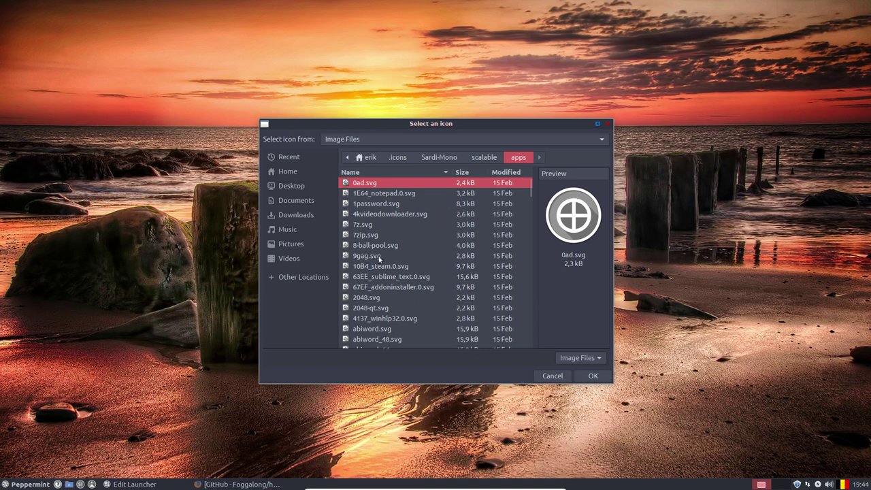
Find chess.svg in the apps folder, set it as the 2D/3D Chess icon, and save the launcher
scroll(373, 289, down, 10)
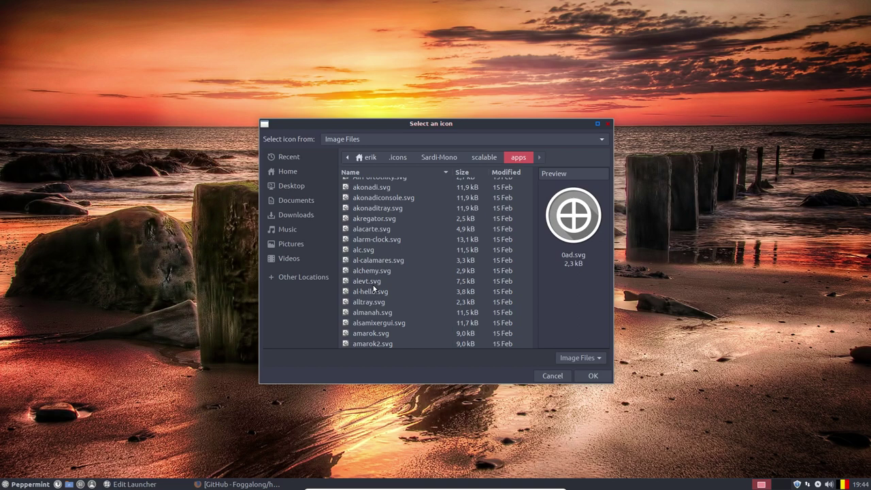
scroll(372, 286, down, 20)
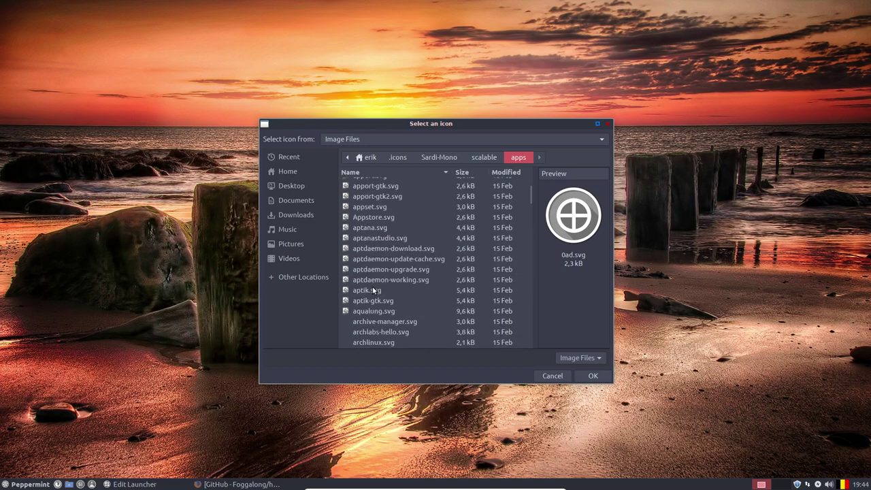
scroll(377, 287, up, 10)
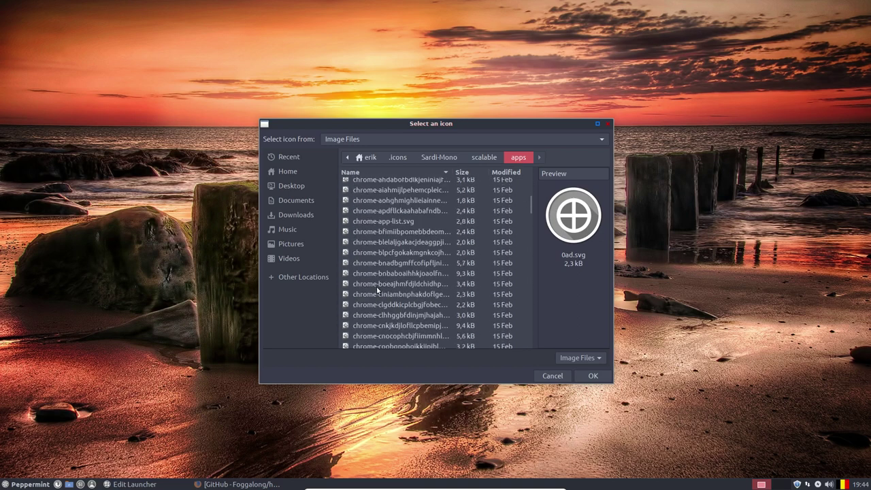
scroll(376, 290, down, 6)
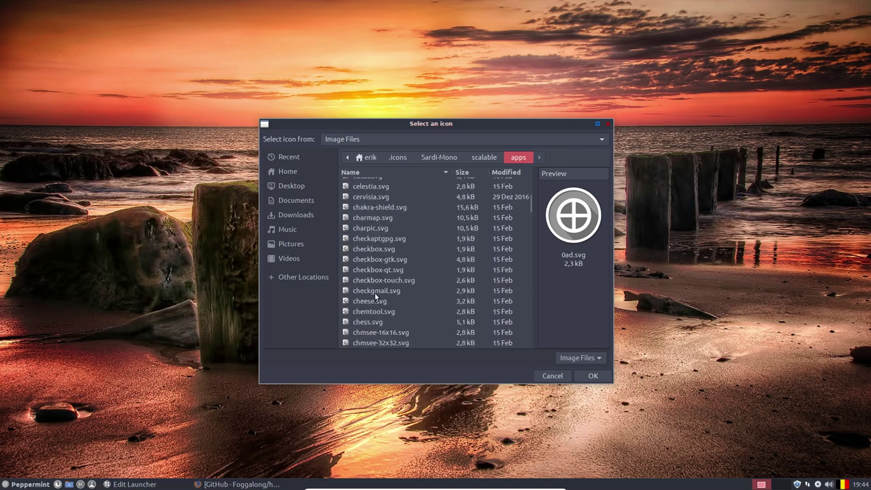
click(378, 321)
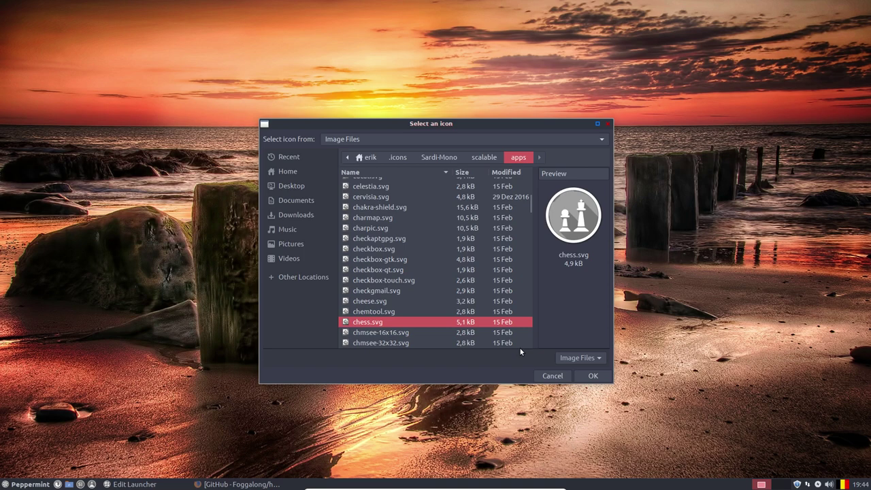
click(589, 376)
click(501, 322)
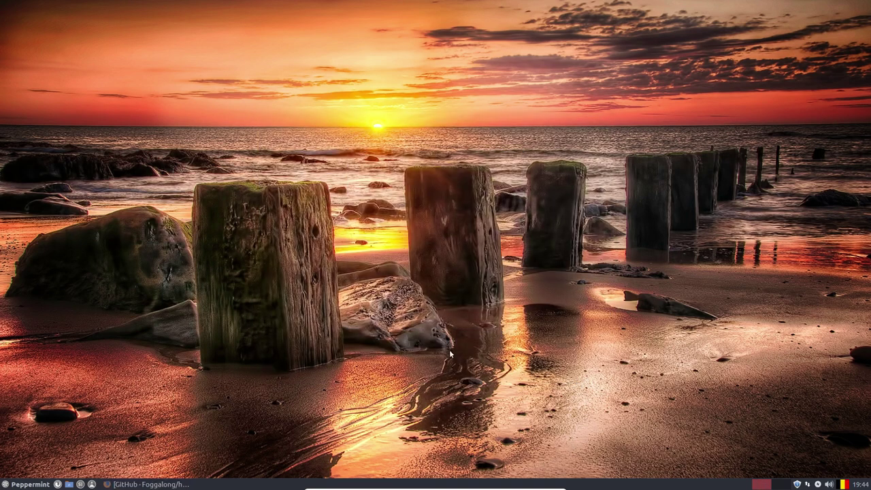
Check the 2D/3D Chess icon in the Games category and open the Mahjong launcher for editing
click(9, 484)
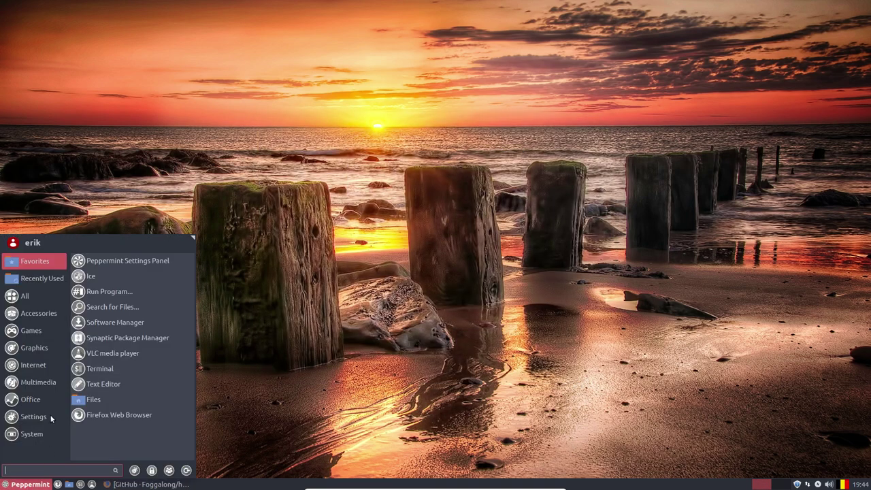
click(52, 318)
click(49, 332)
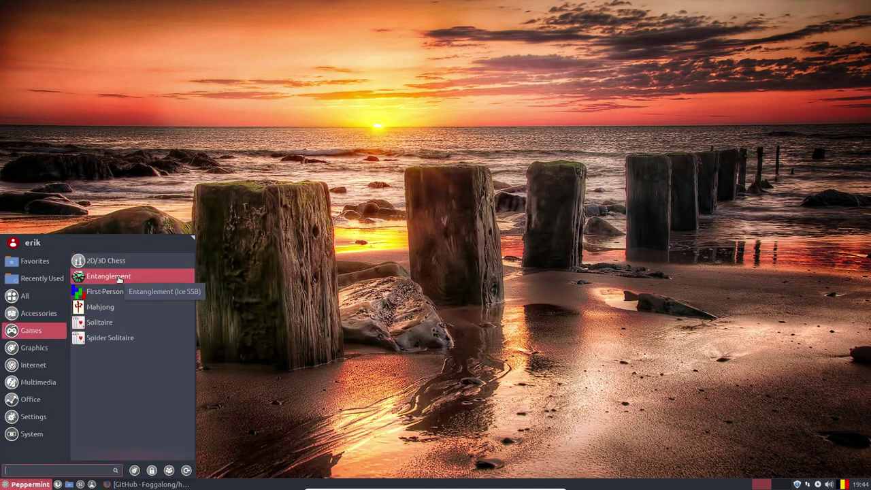
right_click(113, 310)
click(152, 369)
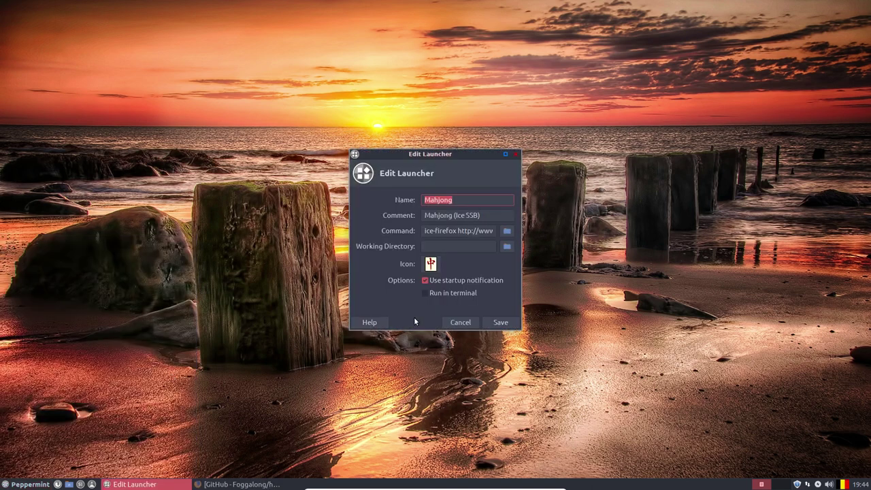
Open the icon chooser for the Mahjong launcher and look through the theme folders in /usr/share/icons
click(432, 265)
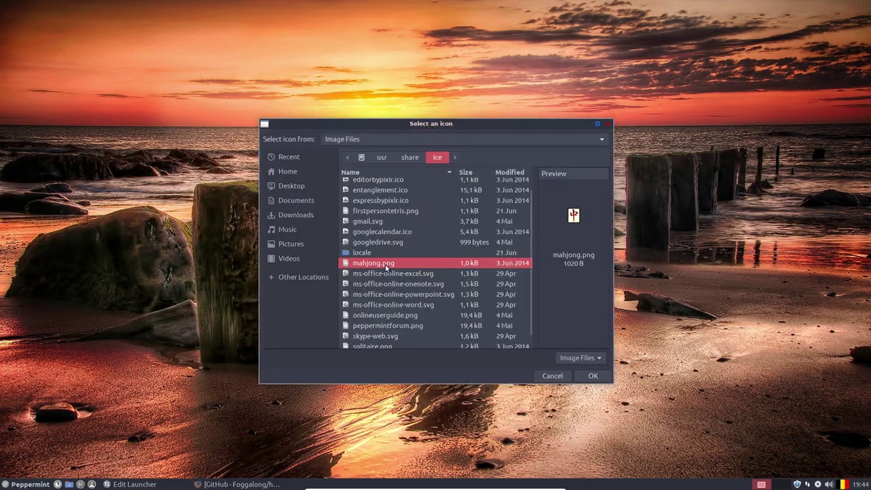
click(411, 157)
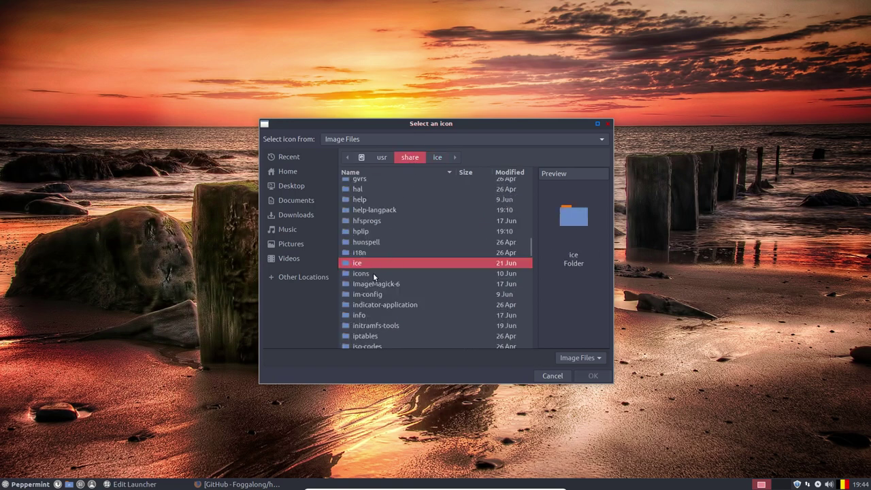
double_click(376, 274)
scroll(376, 304, down, 5)
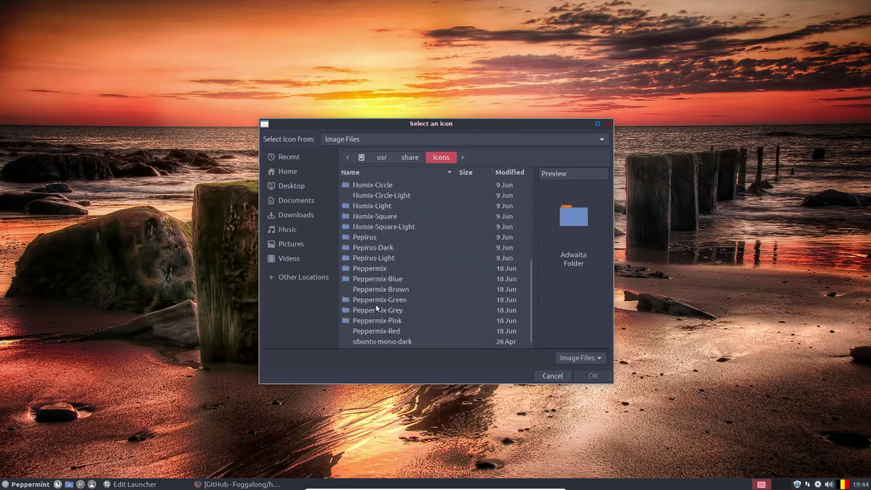
scroll(376, 308, up, 3)
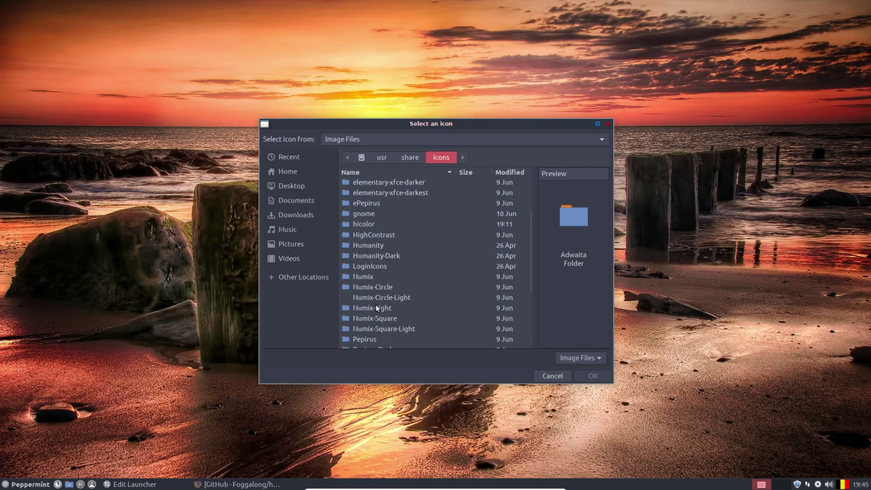
Go to .icons/Sardi-Mono/scalable/apps in the home directory to choose the Mahjong icon
click(303, 171)
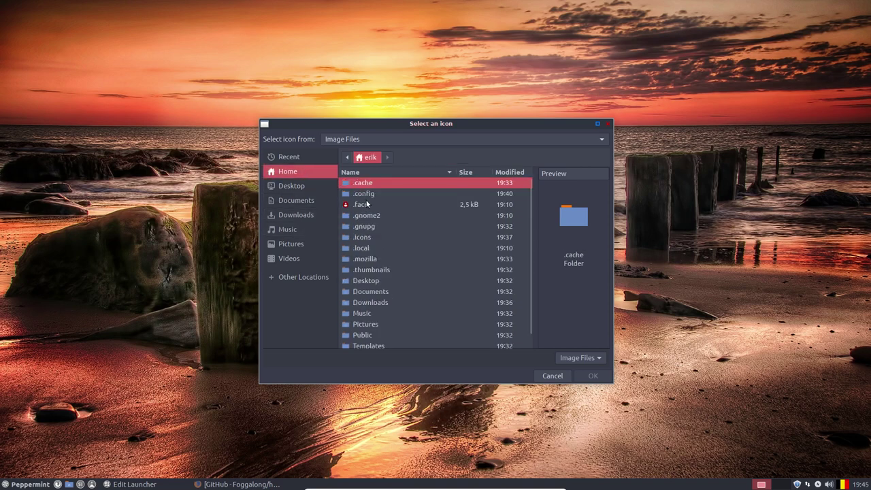
double_click(365, 238)
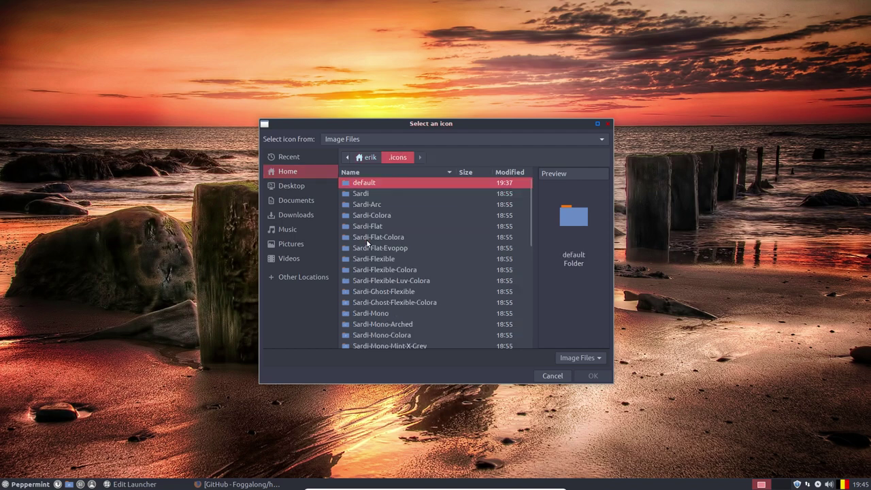
double_click(371, 313)
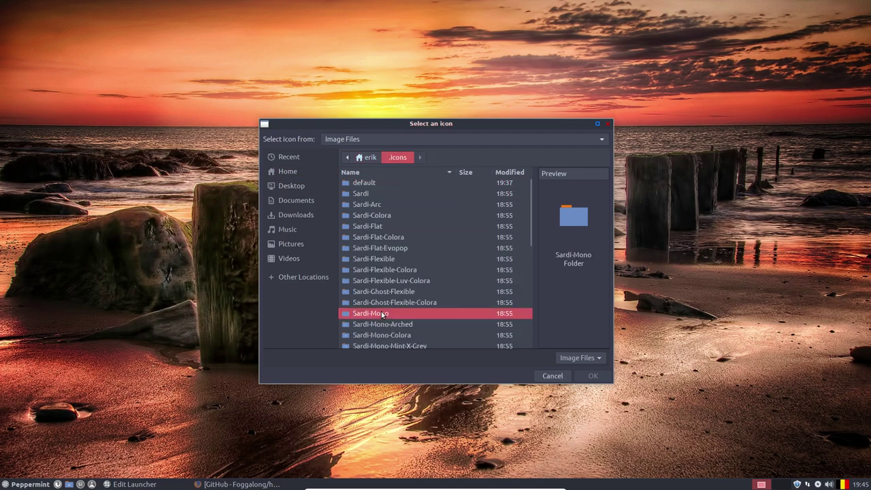
click(368, 266)
double_click(369, 266)
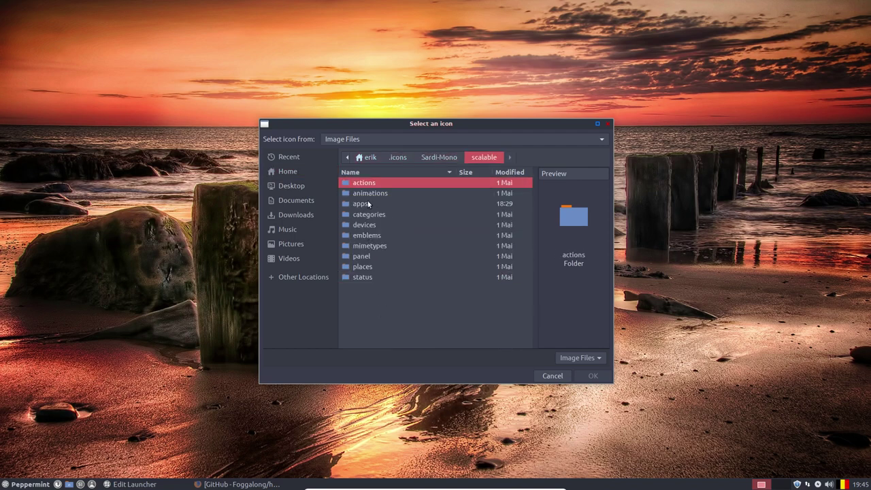
double_click(368, 204)
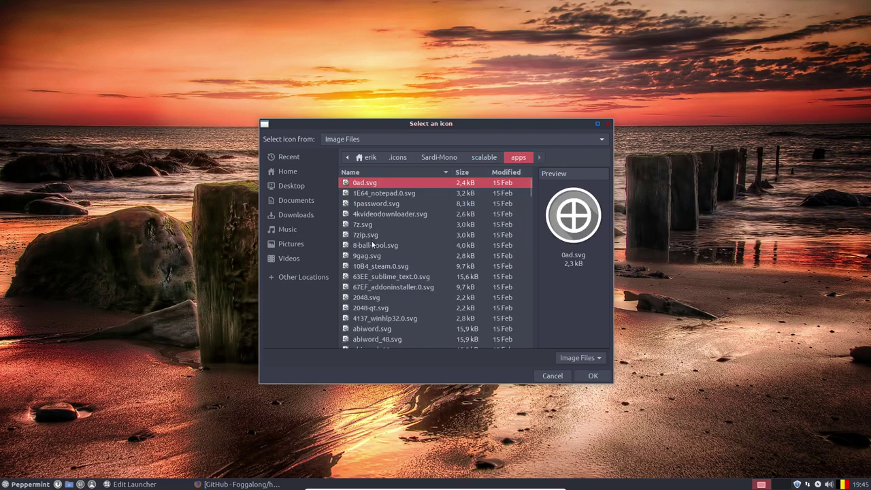
Find mahjongg.svg in the apps folder, set it as the Mahjong icon, and save the launcher
drag(530, 192, 536, 268)
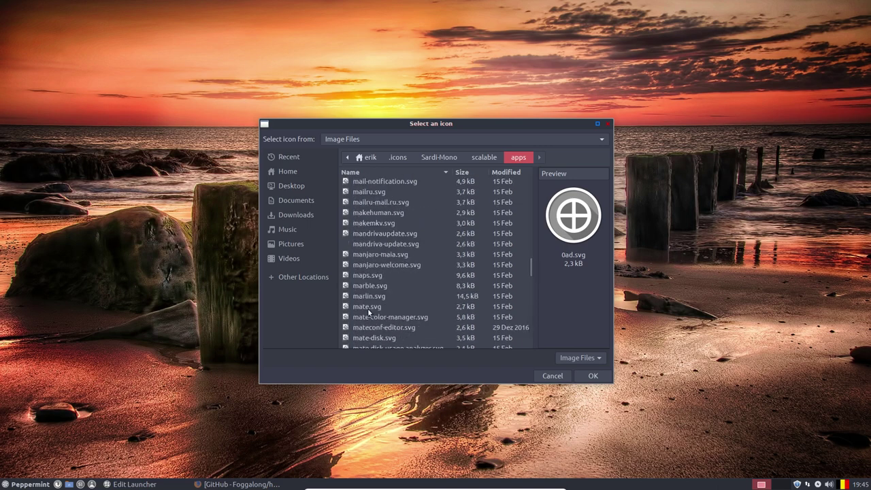
scroll(363, 203, up, 4)
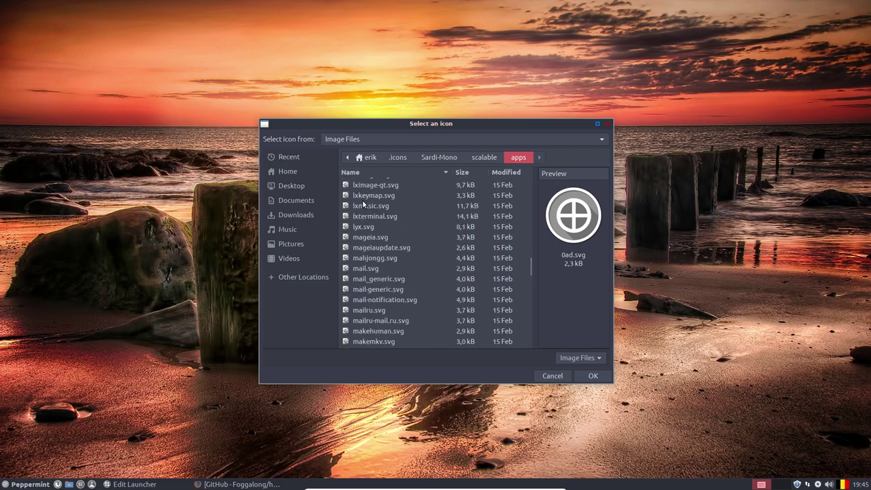
click(374, 258)
click(591, 375)
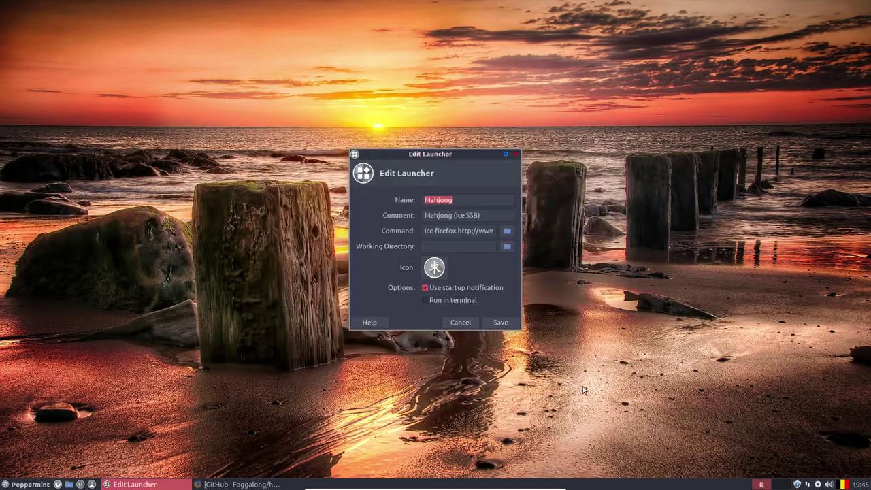
click(495, 323)
Check the Mahjong icon in the Games category and look over the Graphics and Internet categories
click(26, 486)
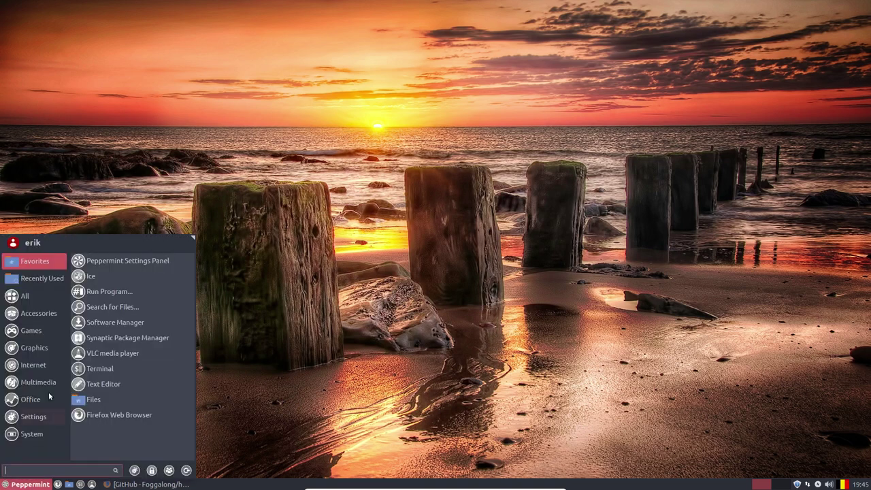
click(30, 330)
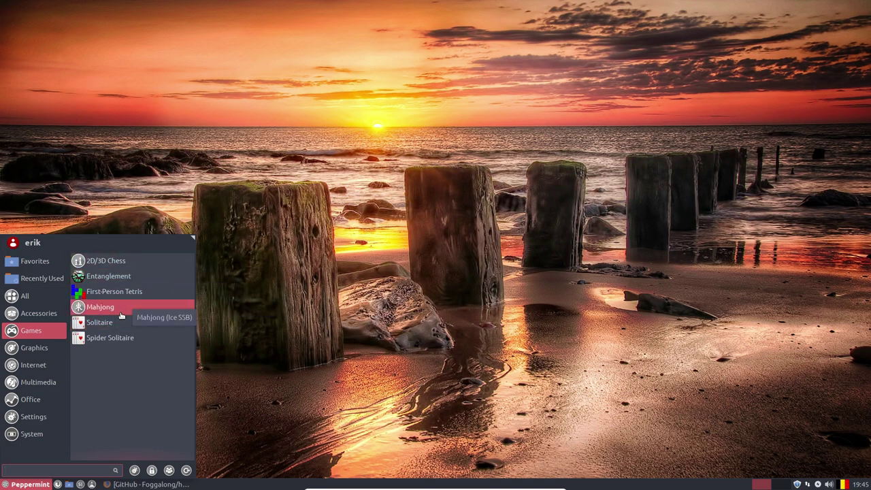
click(63, 348)
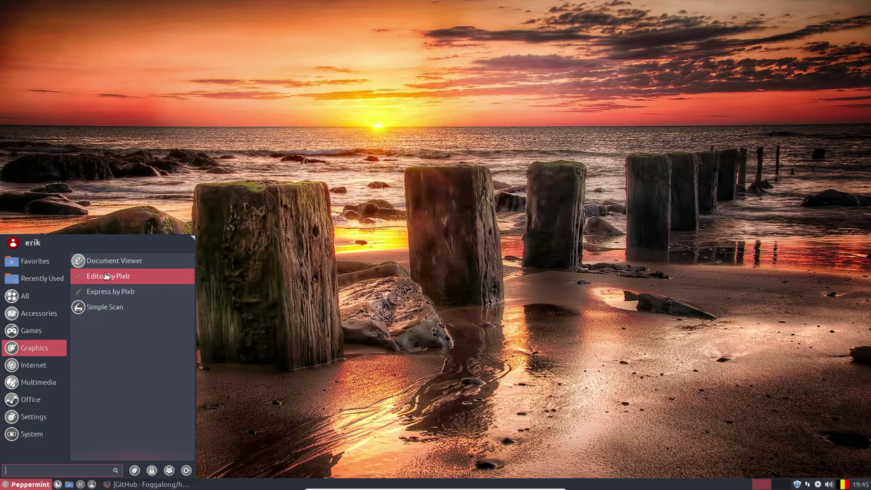
click(53, 365)
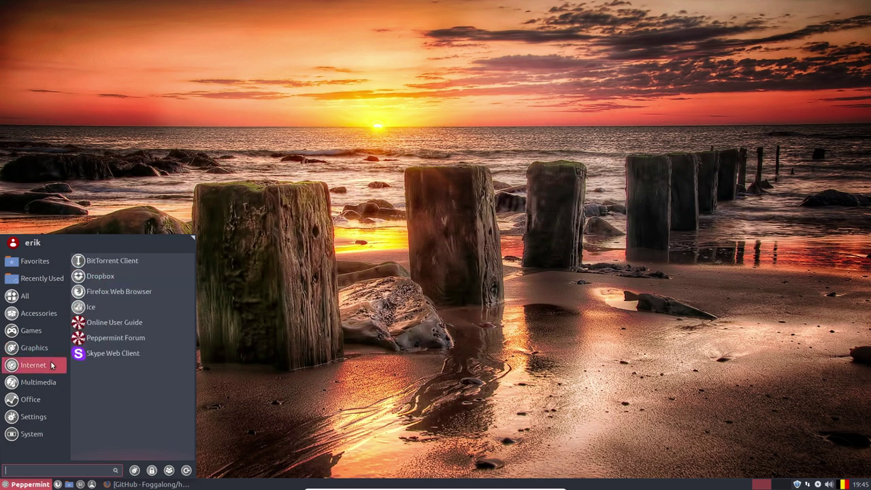
Open the Online User Guide launcher for editing and bring up its icon chooser
right_click(126, 327)
click(166, 386)
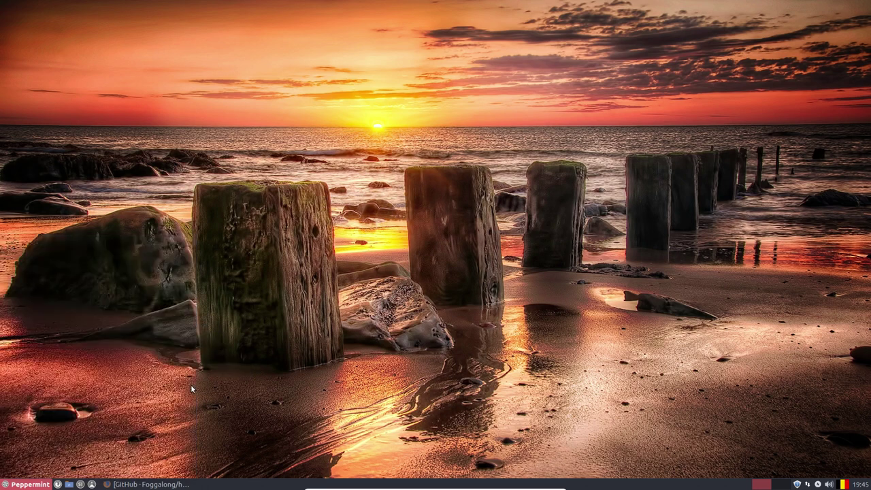
click(435, 268)
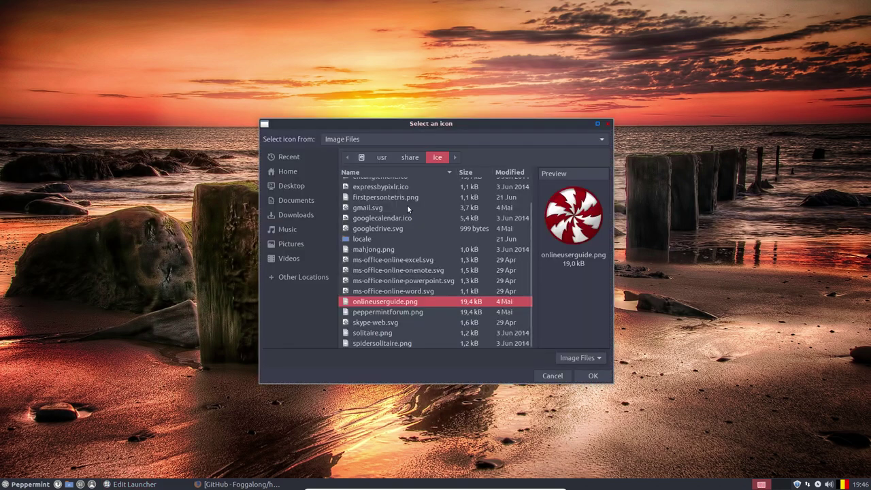
Browse from /usr/share to the home directory's .icons/Sardi-Mono/scalable/apps folder for the Online User Guide icon
click(414, 162)
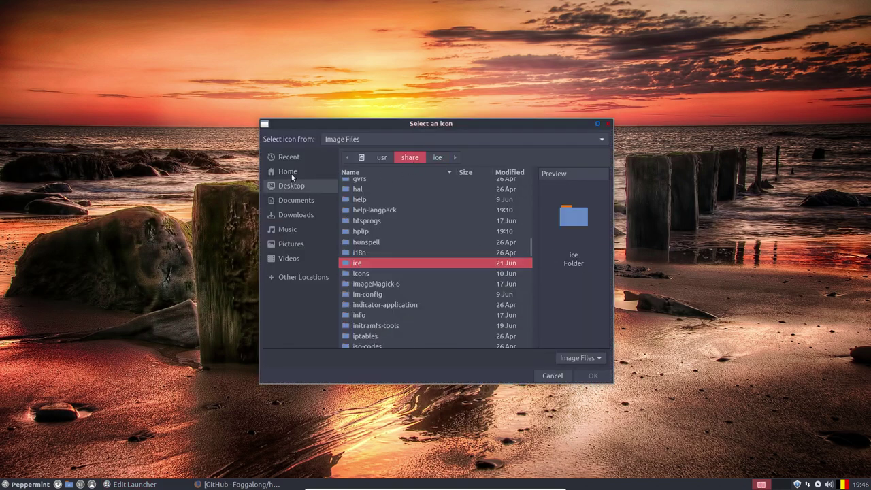
double_click(365, 238)
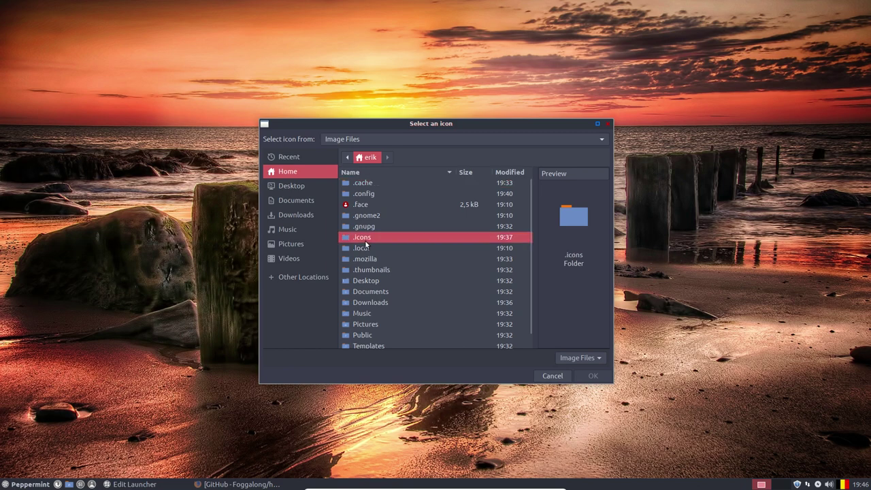
double_click(378, 313)
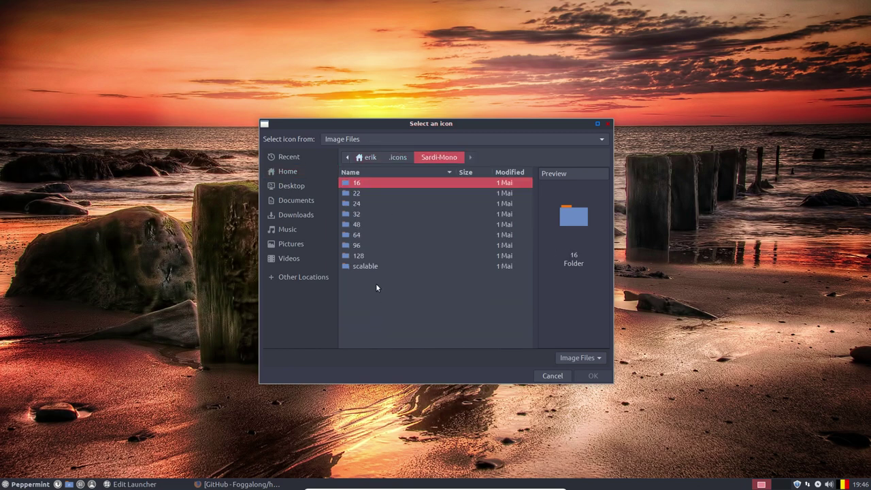
double_click(366, 268)
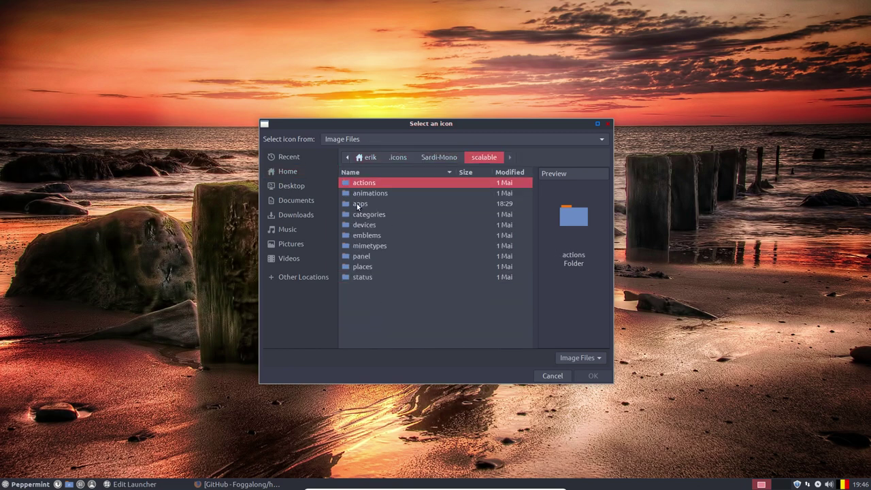
click(359, 204)
double_click(361, 205)
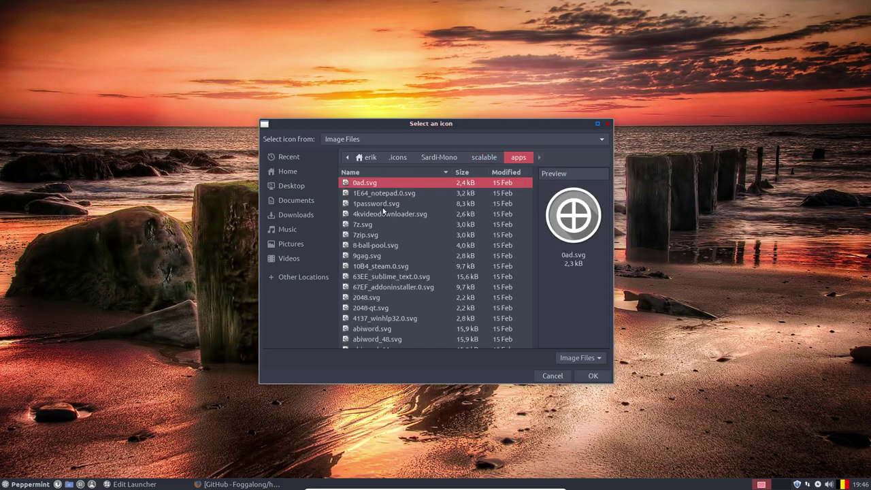
Preview the distributor-logo icons in the apps folder one by one, looking for a suitable Online User Guide icon
drag(530, 196, 531, 223)
click(406, 225)
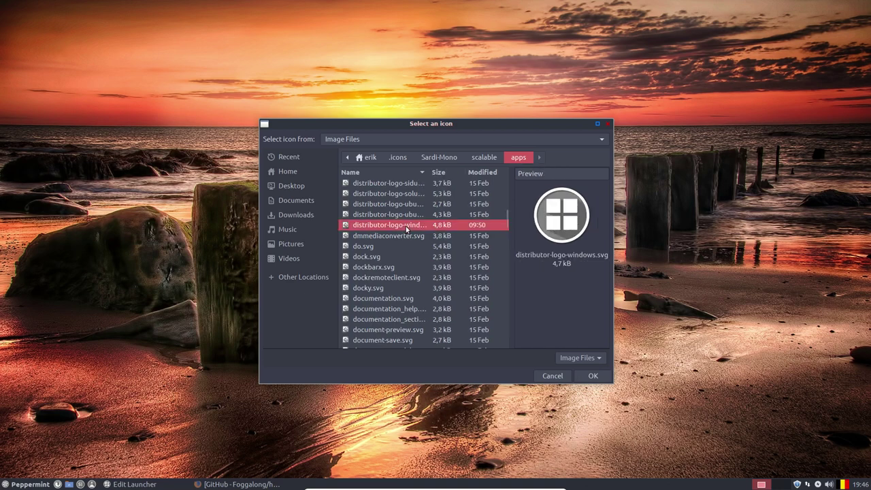
scroll(405, 224, up, 1)
click(405, 218)
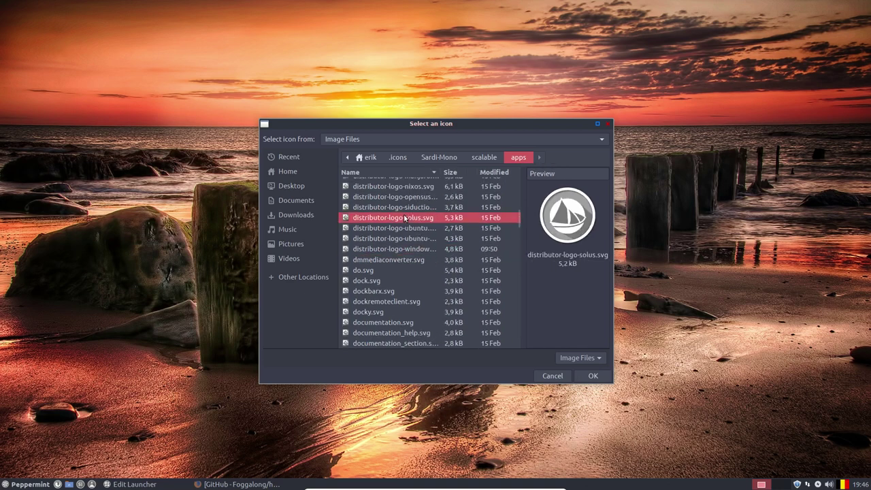
key(Up)
key(Up)
key(Up)
key(Up)
key(Up)
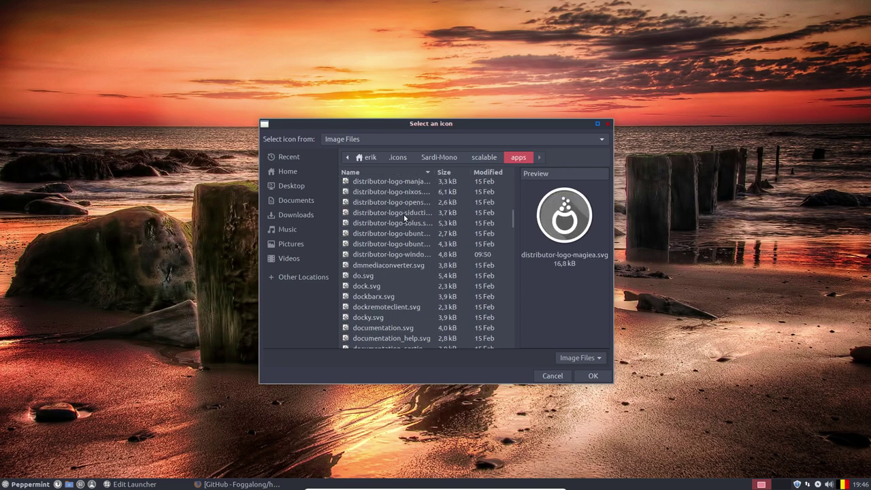
key(Up)
key(Up)
key(Up)
key(Up)
key(Up)
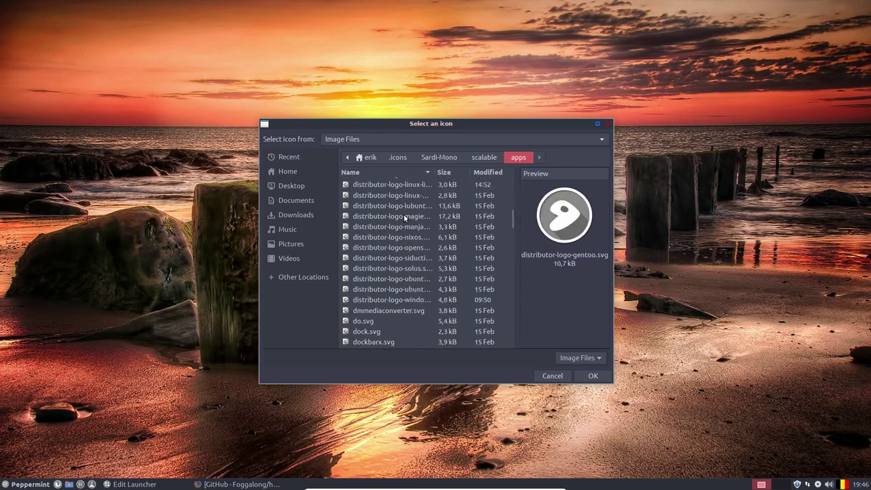
key(Up)
key(Up)
key(Up)
key(Up)
key(Up)
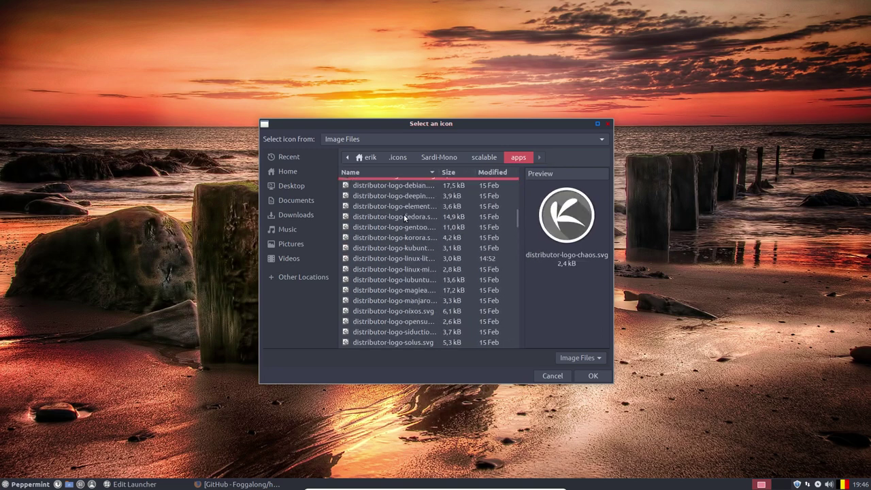
key(Up)
key(Up)
key(Up)
key(Up)
key(Up)
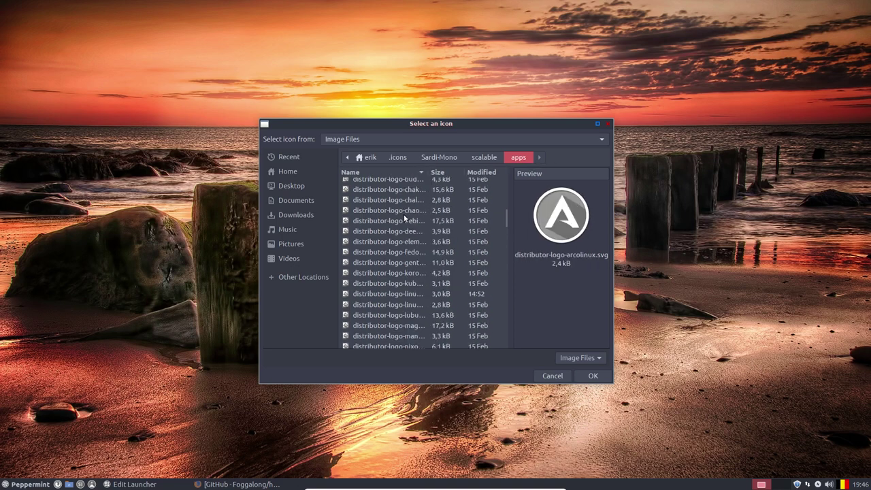
key(Up)
key(Up)
key(Up)
key(Up)
key(Up)
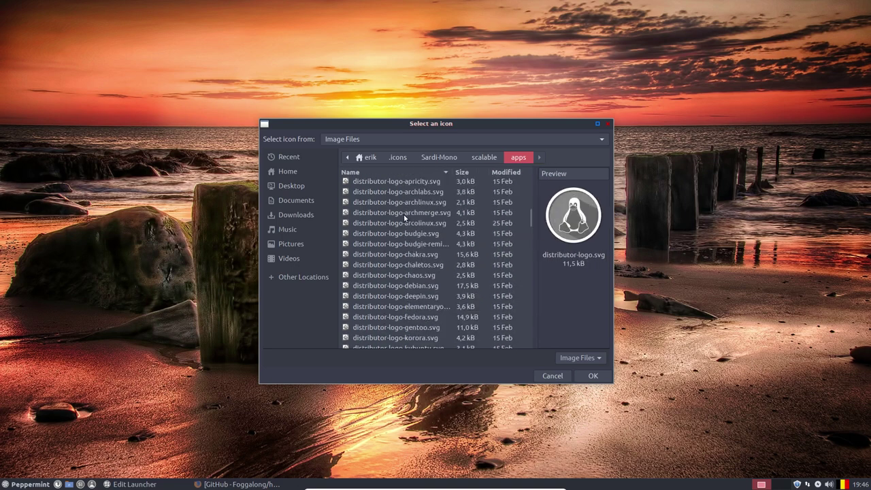
key(Up)
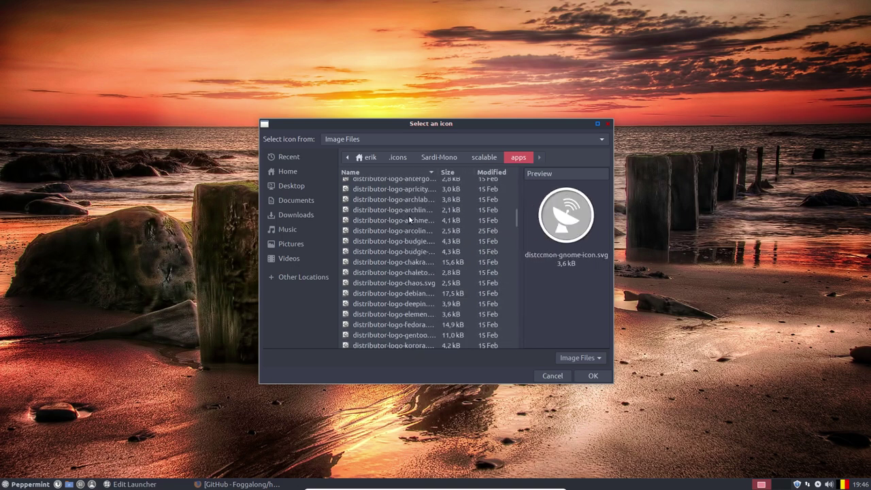
Go back up to the Sardi-Mono scalable folder in the icon chooser and move the dialog aside to free up the desktop
click(488, 157)
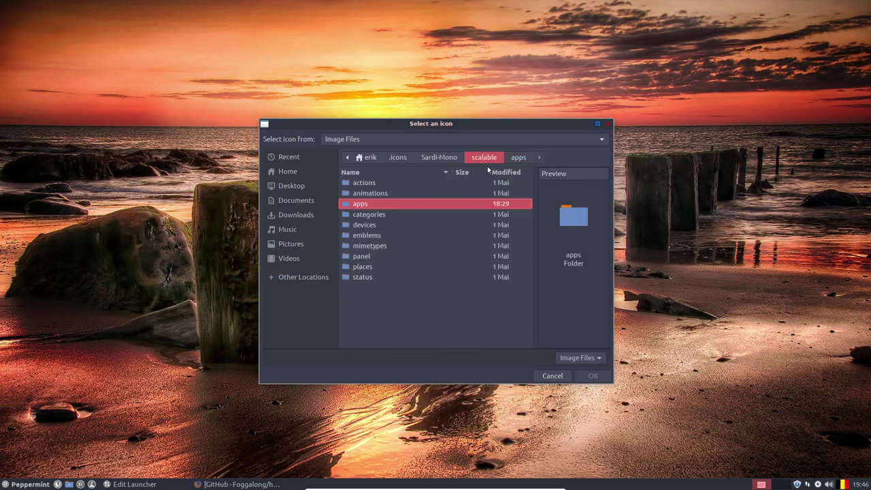
click(376, 266)
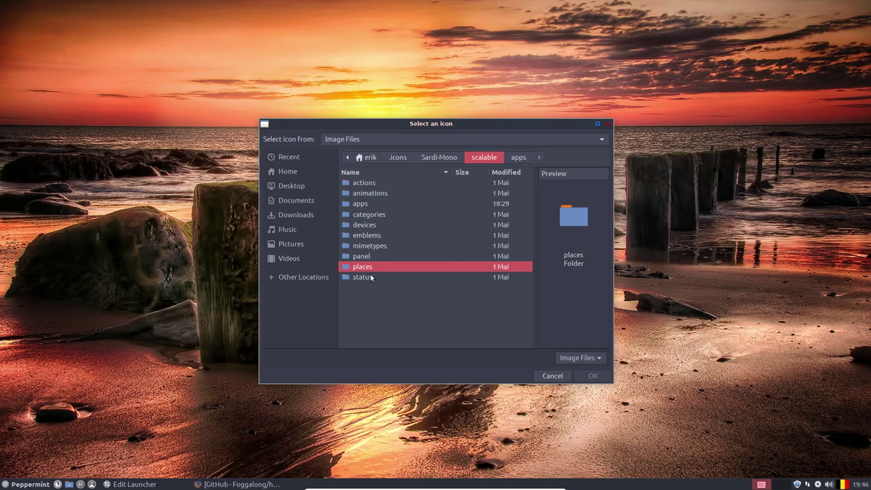
drag(475, 127, 731, 111)
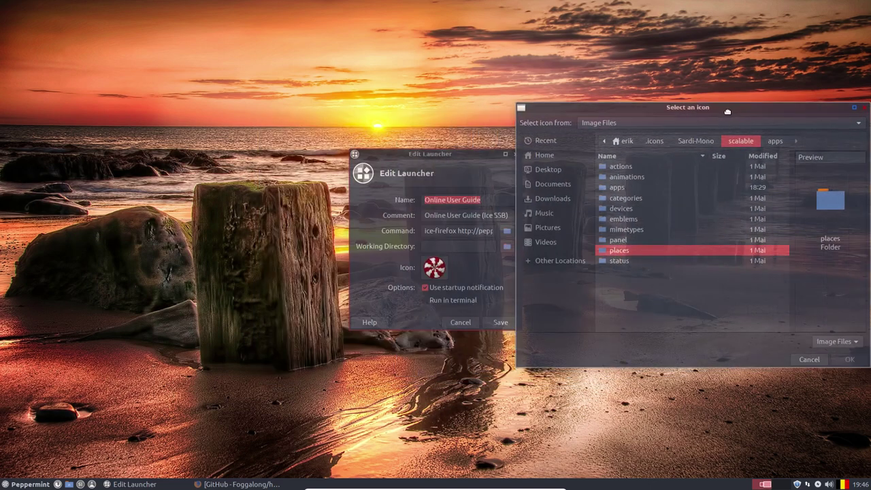
Open the home folder in the file manager, show hidden files and search the .icons folder for "peppermin"
right_click(68, 294)
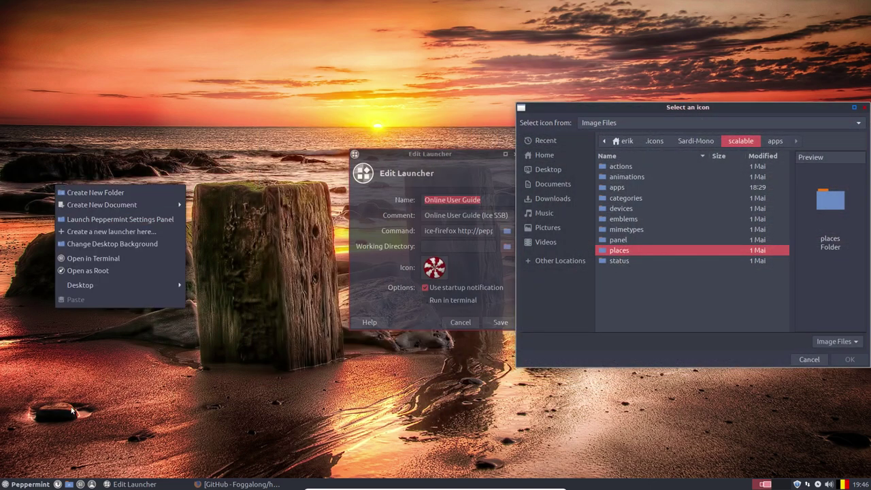
click(31, 484)
click(31, 484)
click(67, 484)
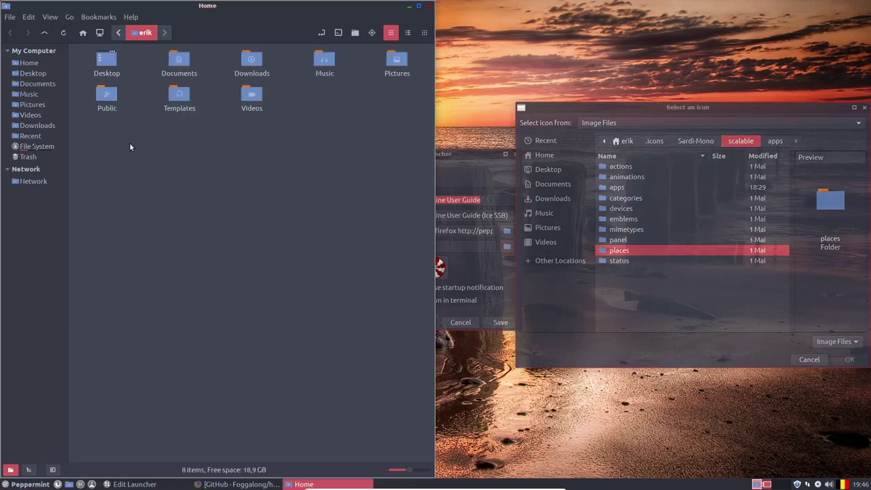
key(ctrl+h)
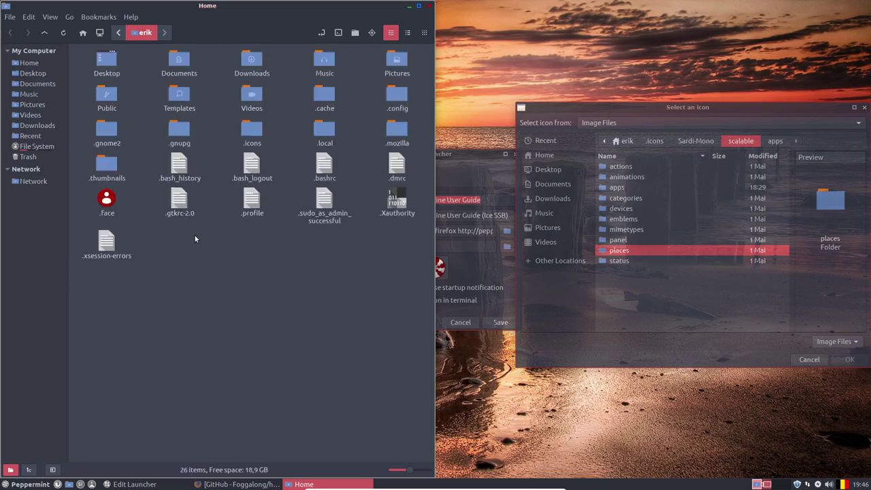
double_click(252, 132)
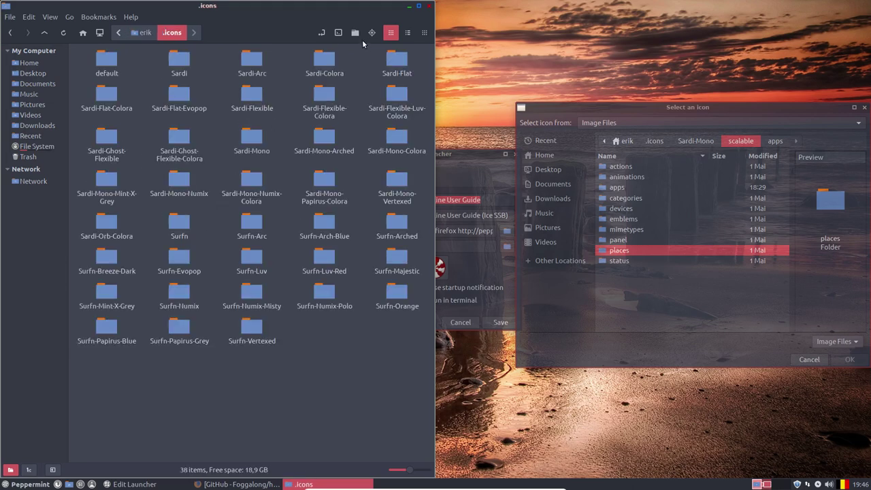
click(372, 32)
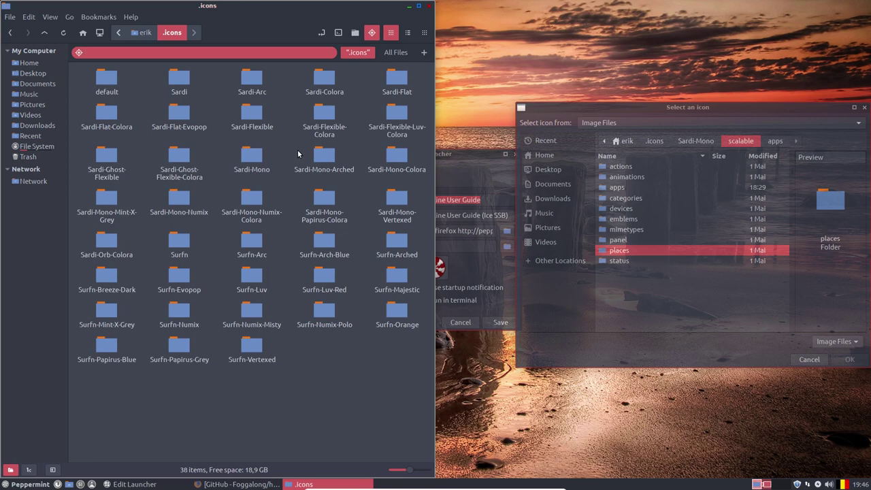
text(pep)
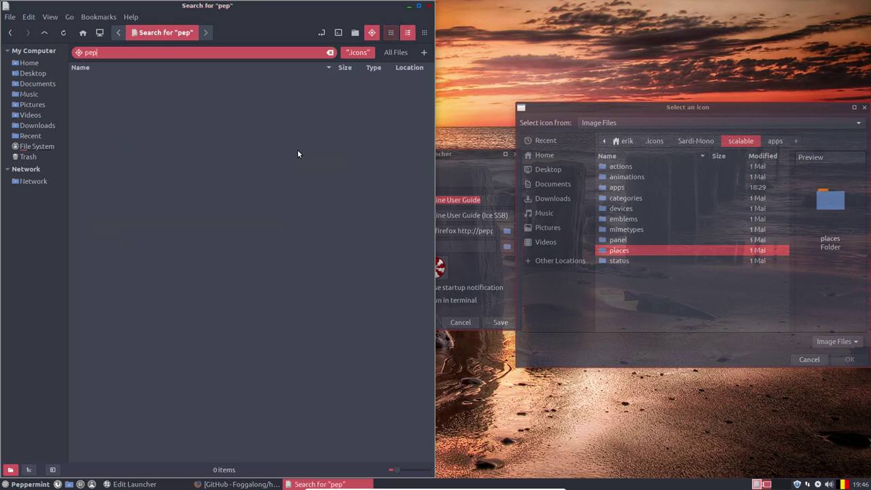
text(permin)
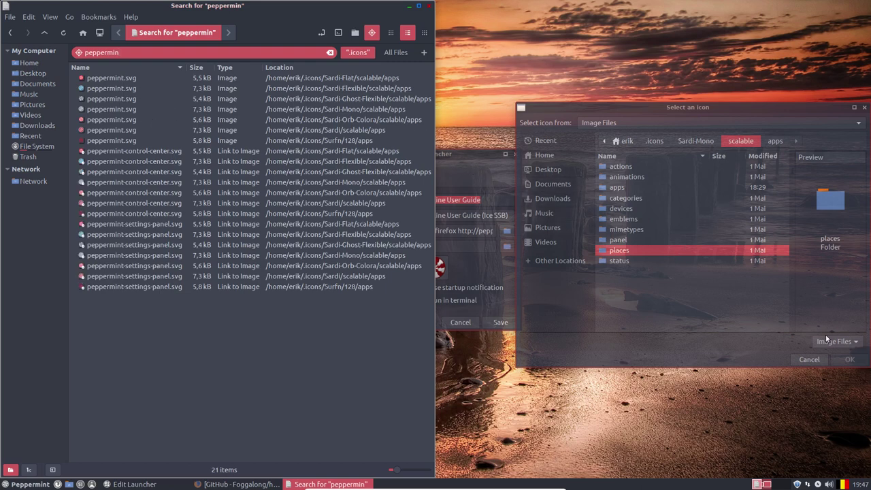
Assign peppermint.svg from Sardi-Mono/scalable/apps as the Online User Guide icon, close the file search and save the launcher
click(702, 145)
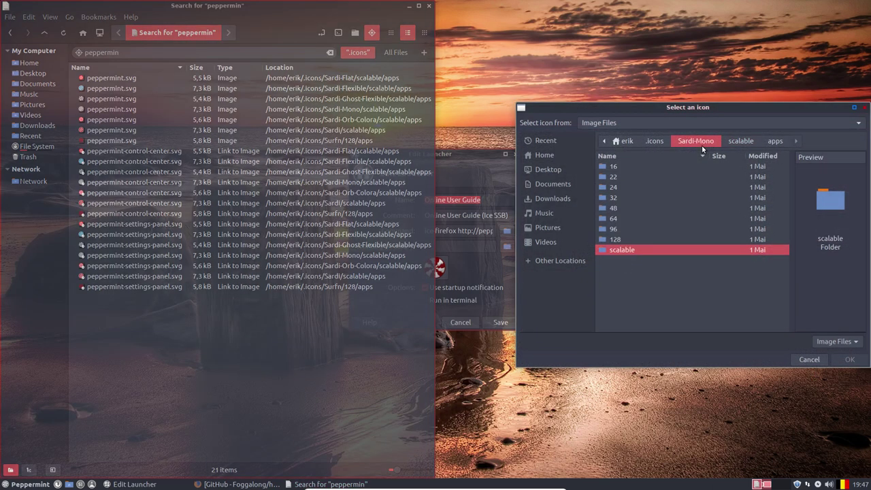
double_click(621, 250)
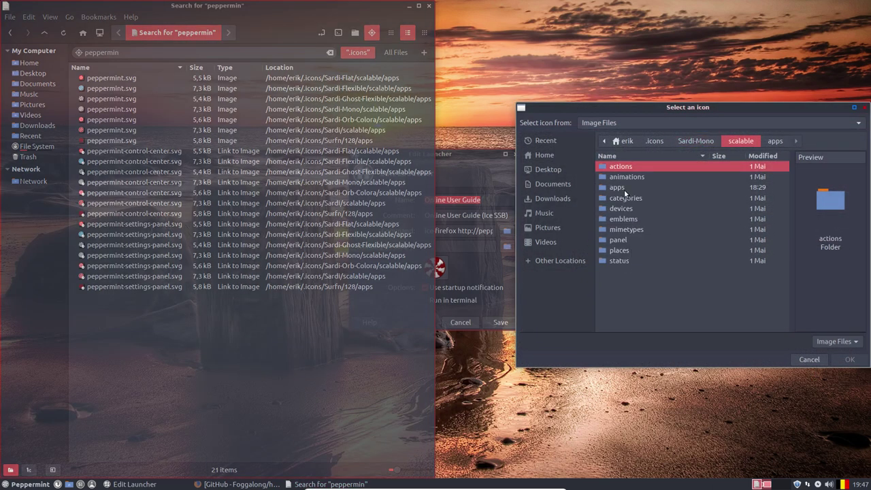
double_click(624, 189)
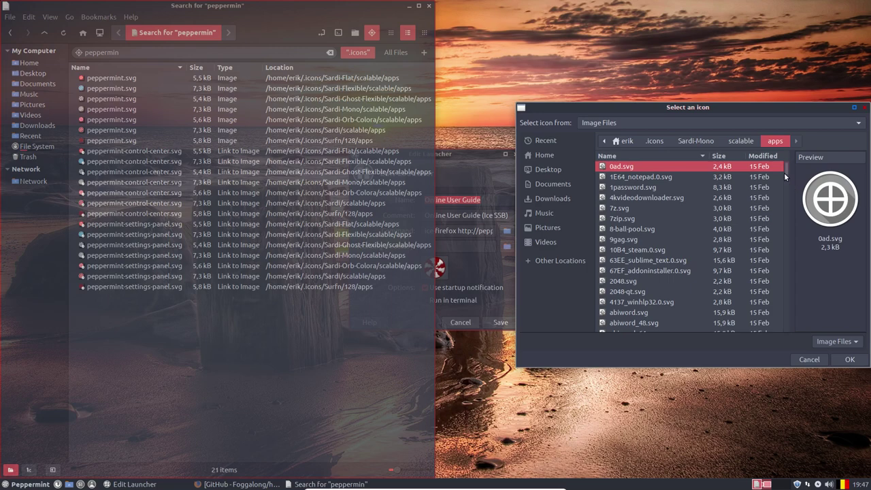
drag(784, 172, 794, 274)
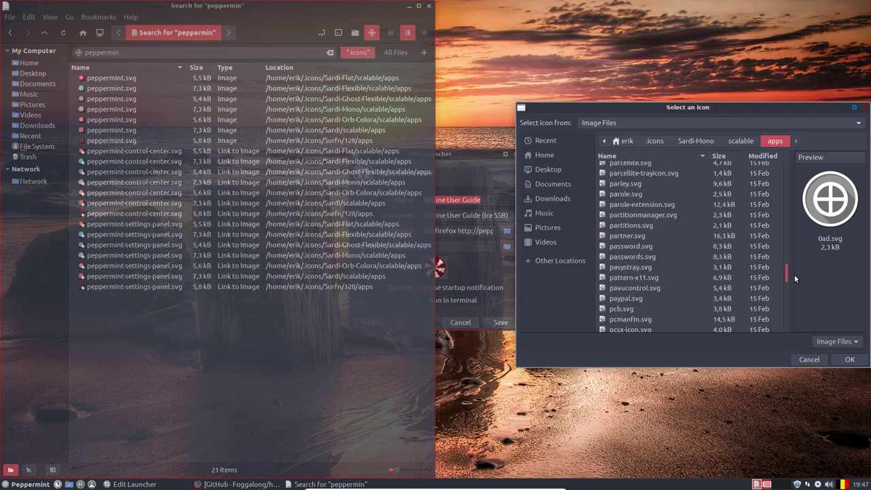
click(671, 224)
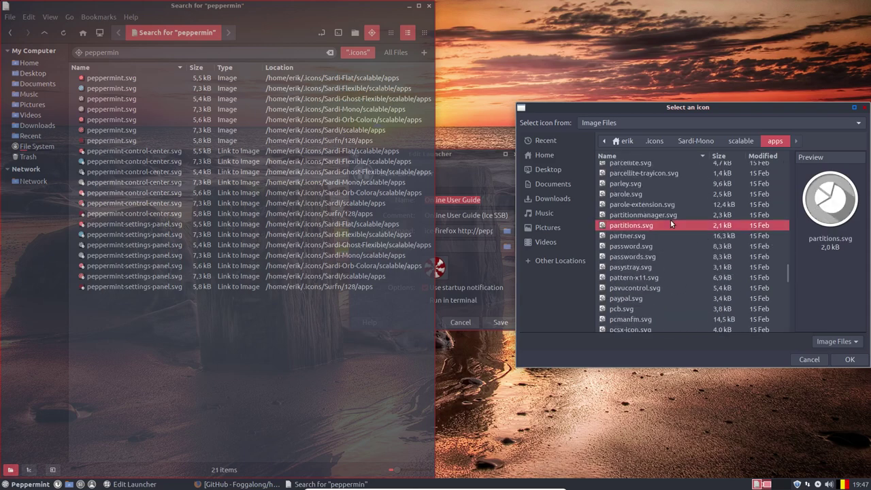
text(pepper)
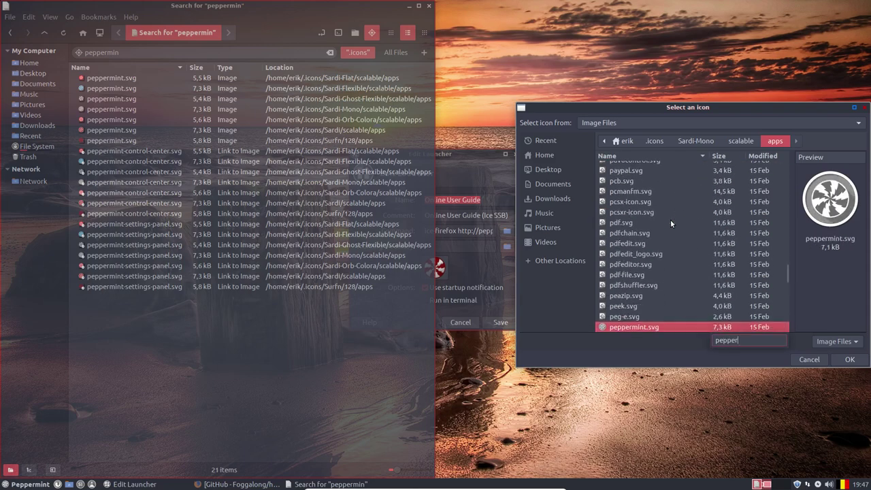
click(850, 359)
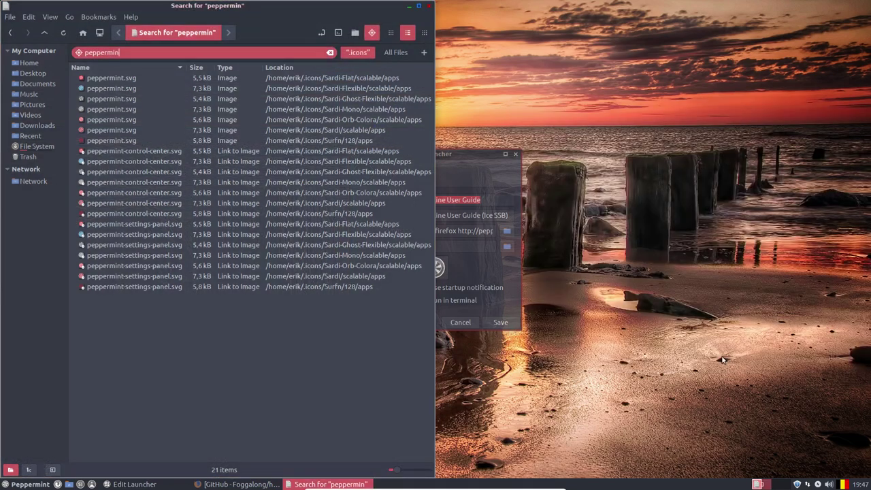
click(430, 6)
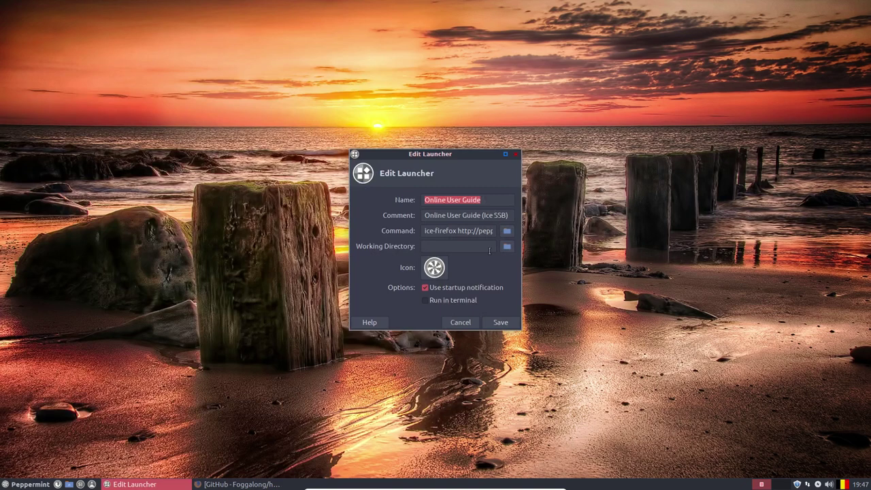
click(500, 322)
Open the Microsoft Word (Online) launcher from the Office category for editing and bring up its icon chooser
click(30, 485)
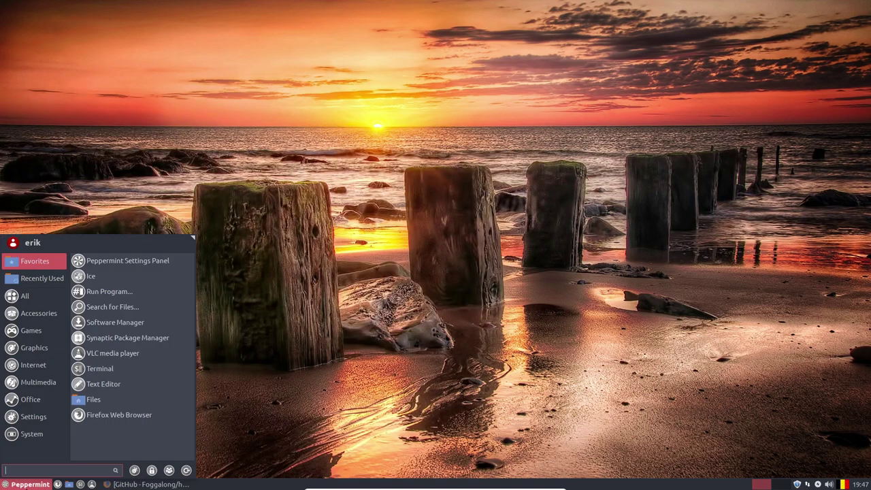
click(30, 366)
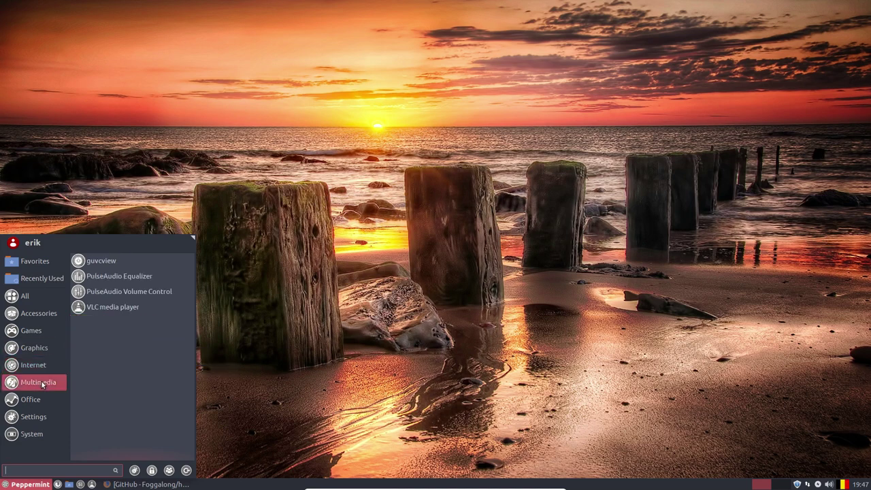
mouse_move(38, 404)
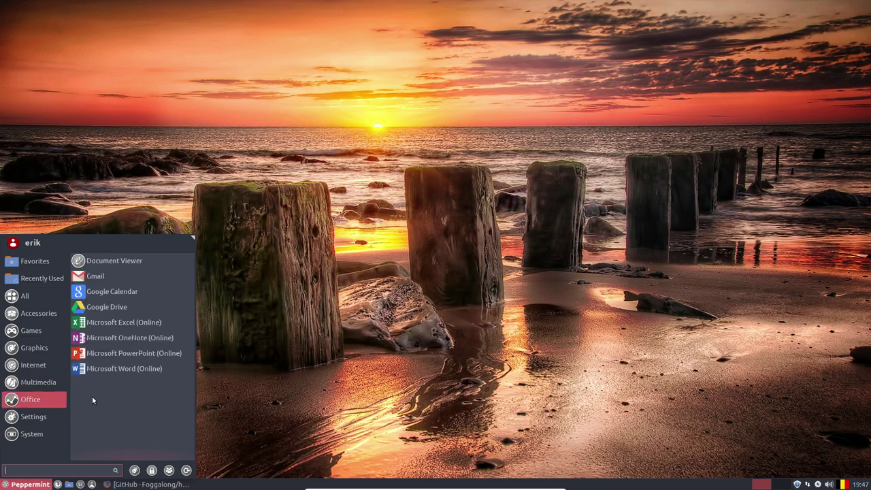
right_click(122, 371)
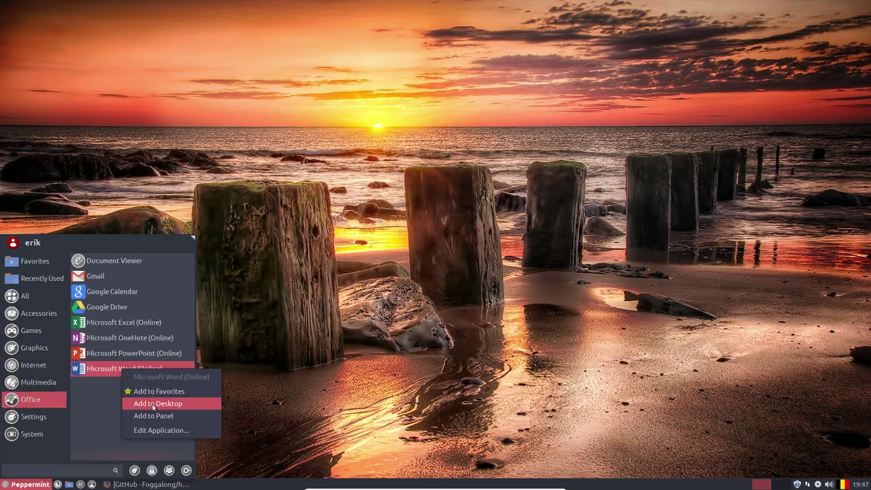
click(179, 431)
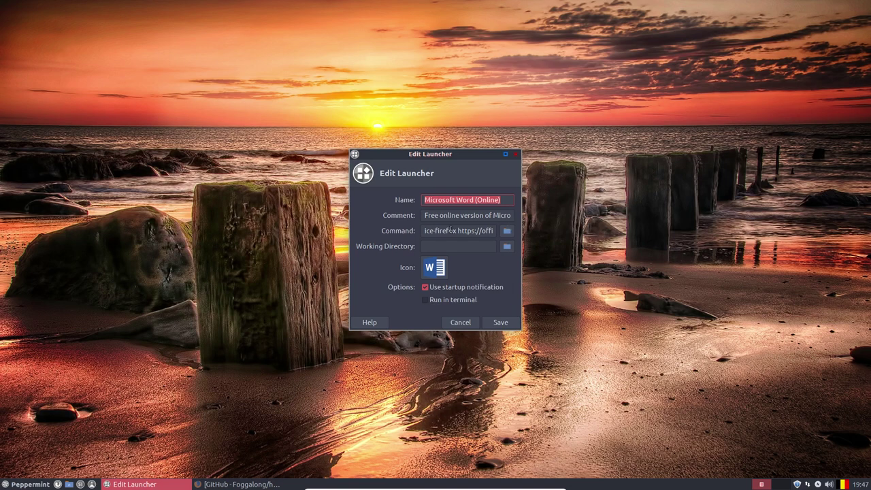
drag(429, 230, 494, 230)
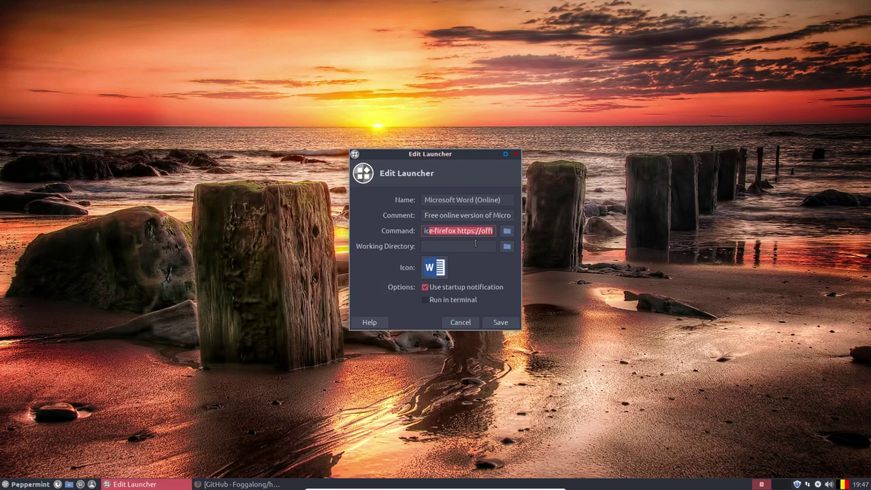
click(432, 271)
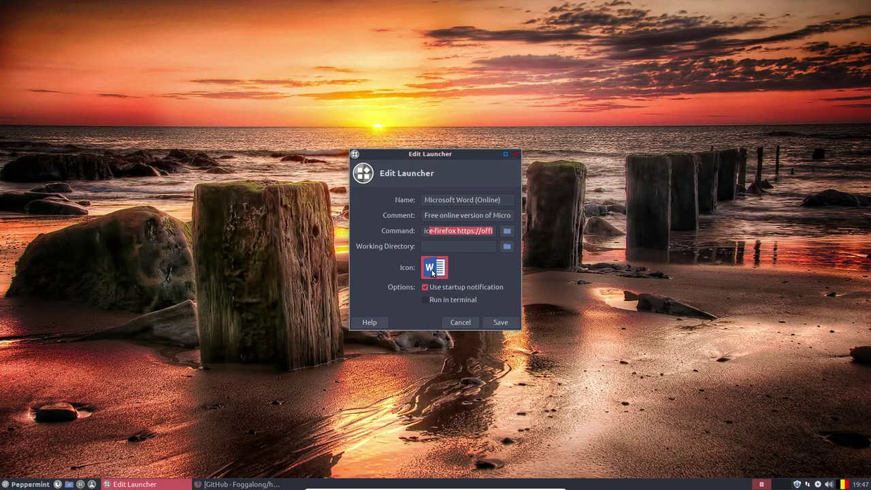
click(433, 270)
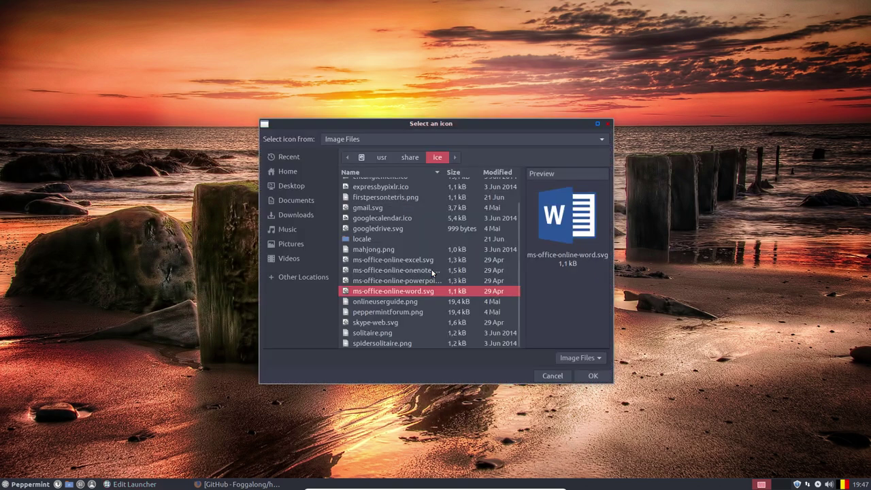
Browse to the home directory's .icons/Sardi-Mono/scalable/apps folder for the Microsoft Word (Online) icon
click(309, 171)
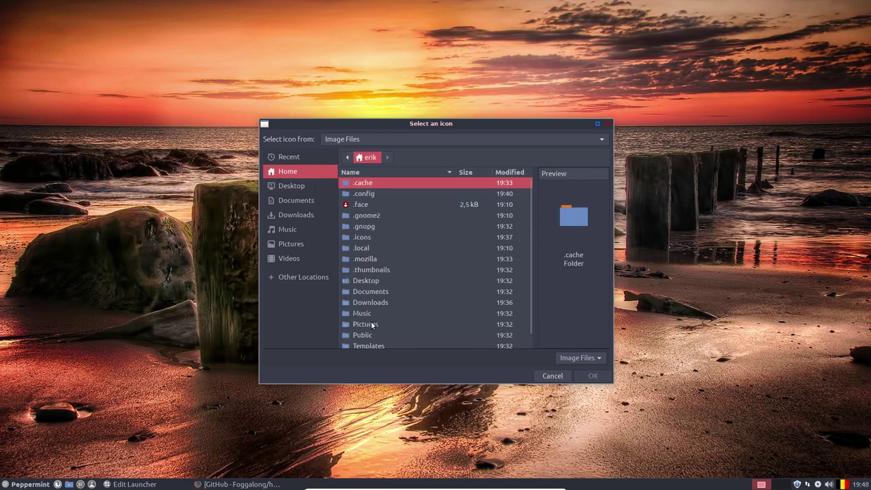
double_click(369, 237)
double_click(373, 315)
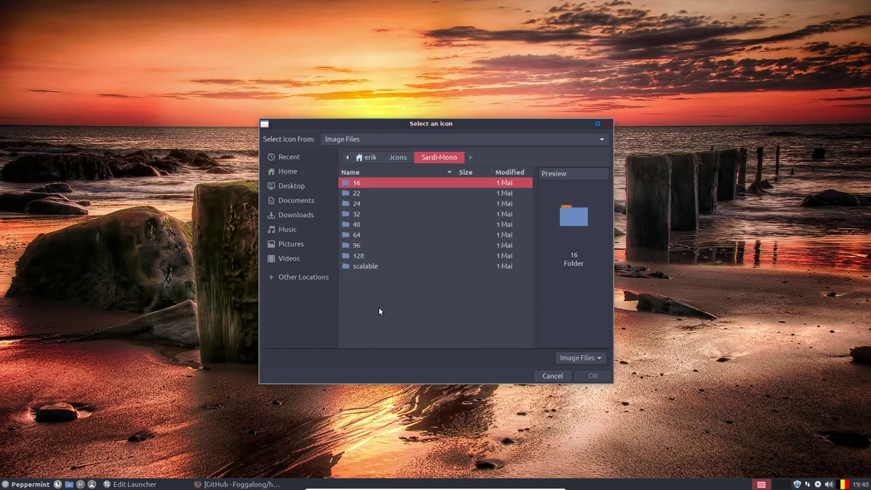
double_click(376, 266)
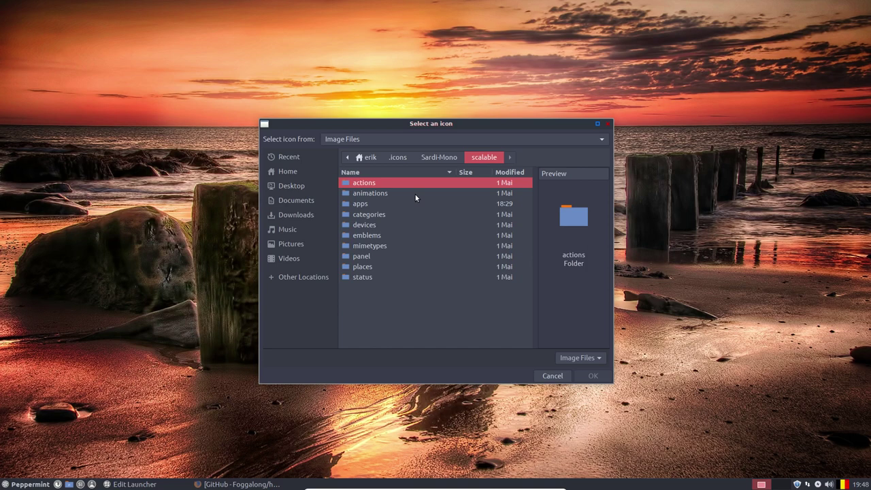
double_click(365, 204)
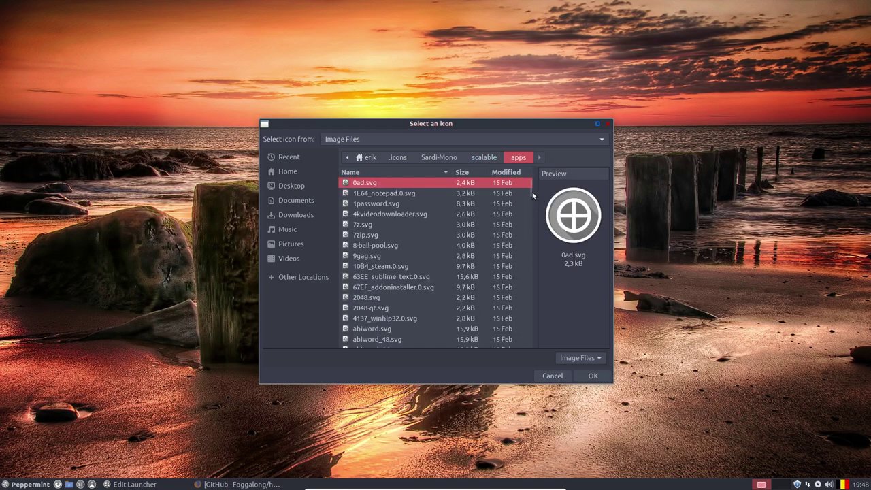
Find ms-word.svg in the apps folder, assign it as the Microsoft Word (Online) icon and save the launcher
drag(531, 197, 532, 277)
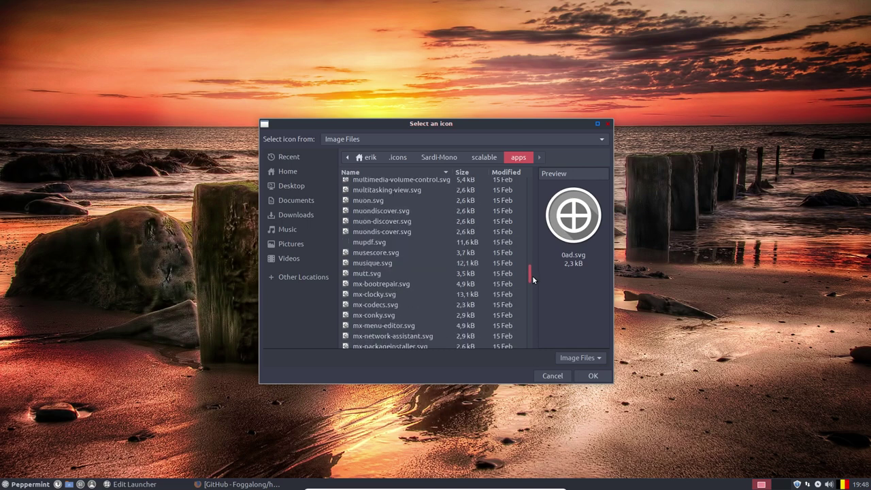
click(470, 284)
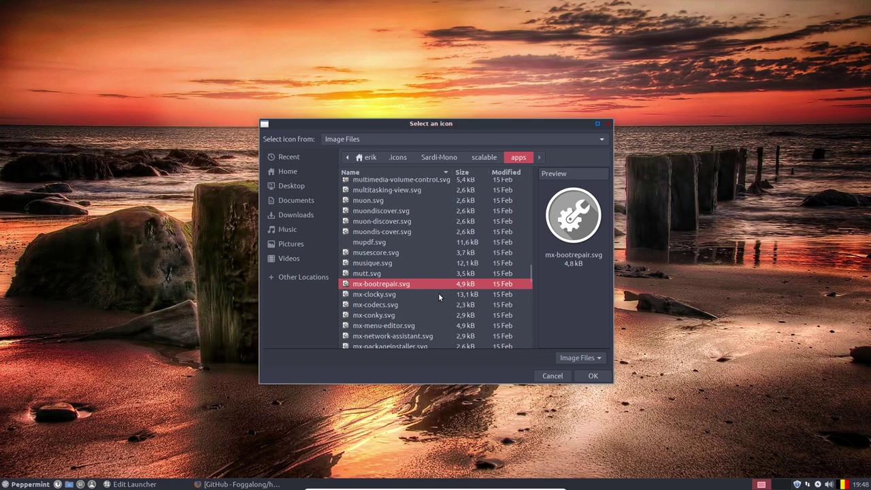
text(ms-w)
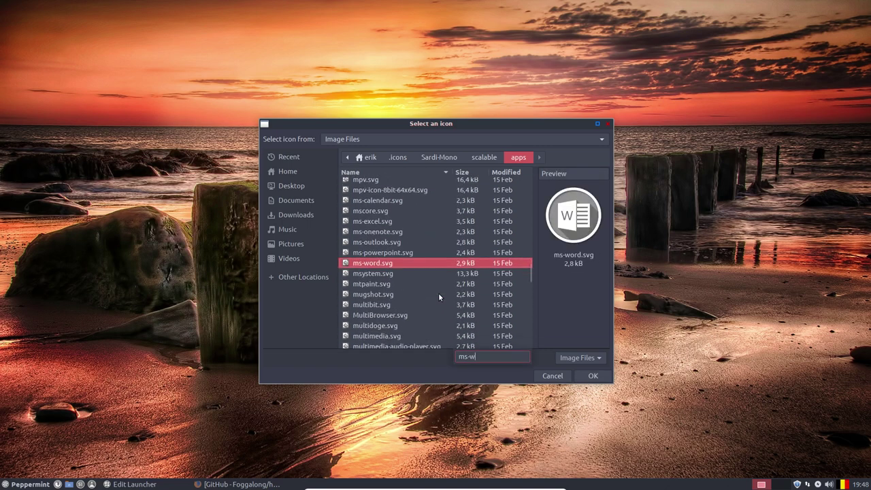
click(591, 376)
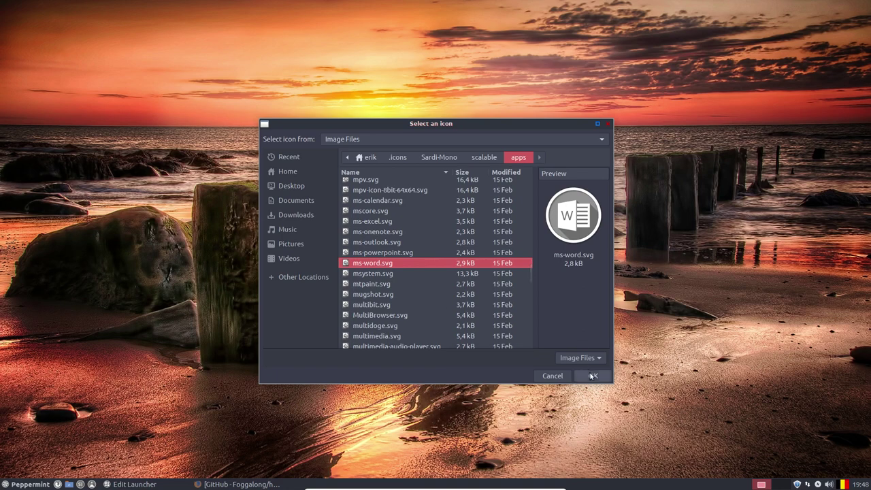
click(592, 375)
click(500, 322)
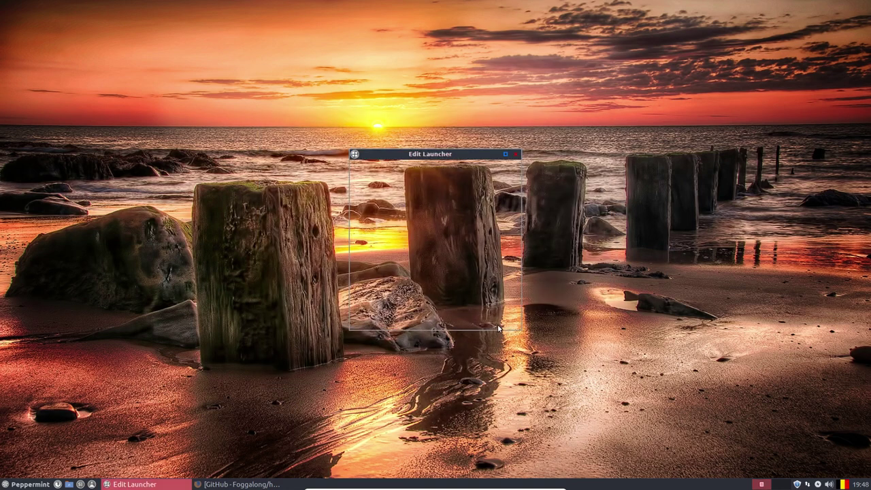
Review the launcher icons in the Internet, Office and Settings categories of the application menu
click(7, 480)
click(39, 369)
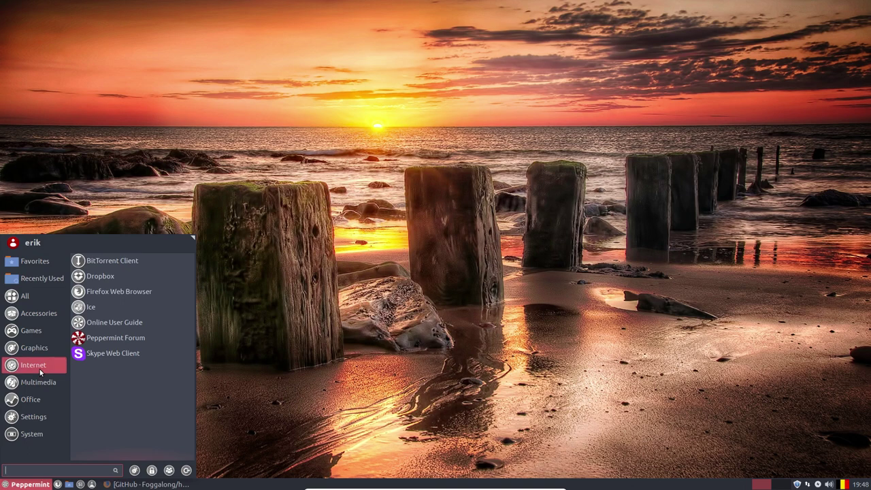
mouse_move(41, 399)
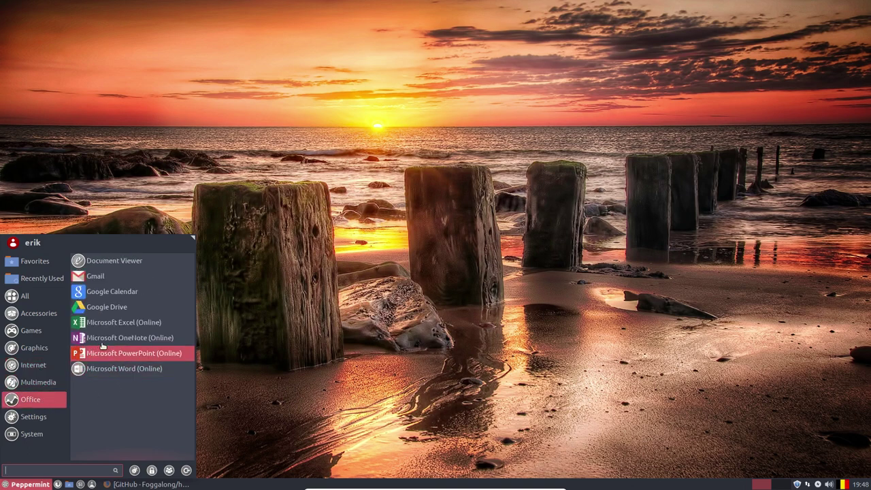
mouse_move(34, 416)
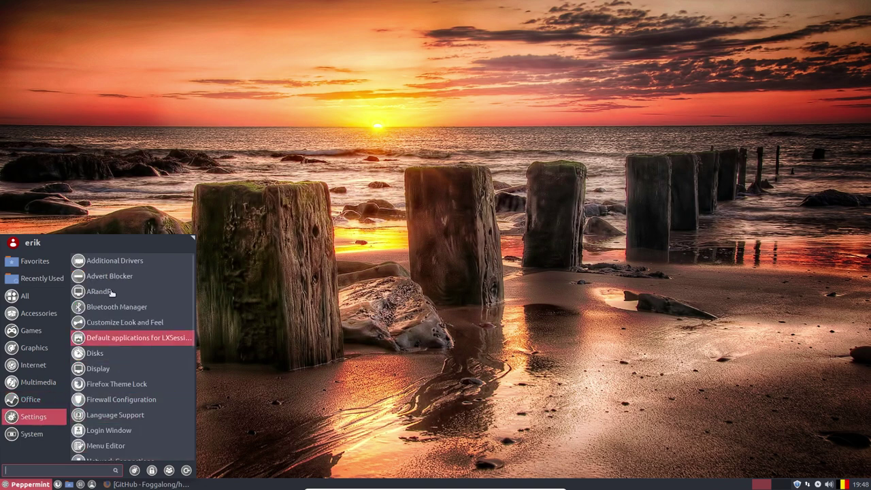
scroll(120, 353, down, 2)
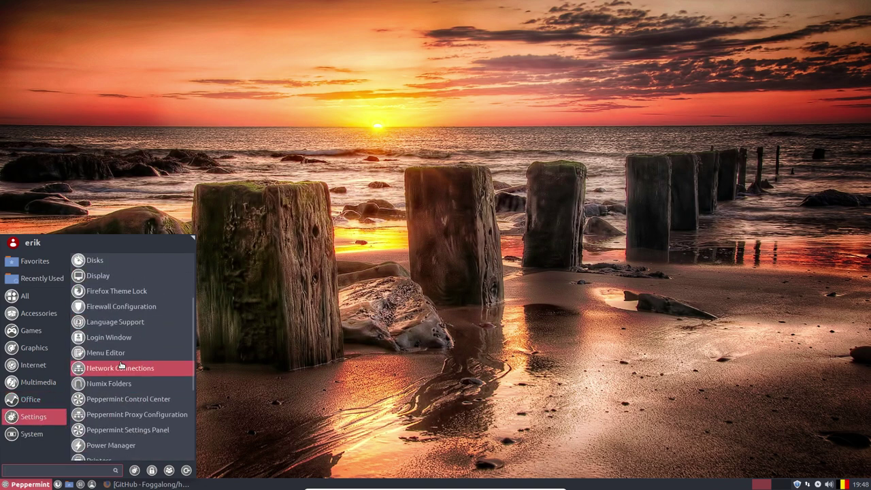
scroll(120, 366, down, 3)
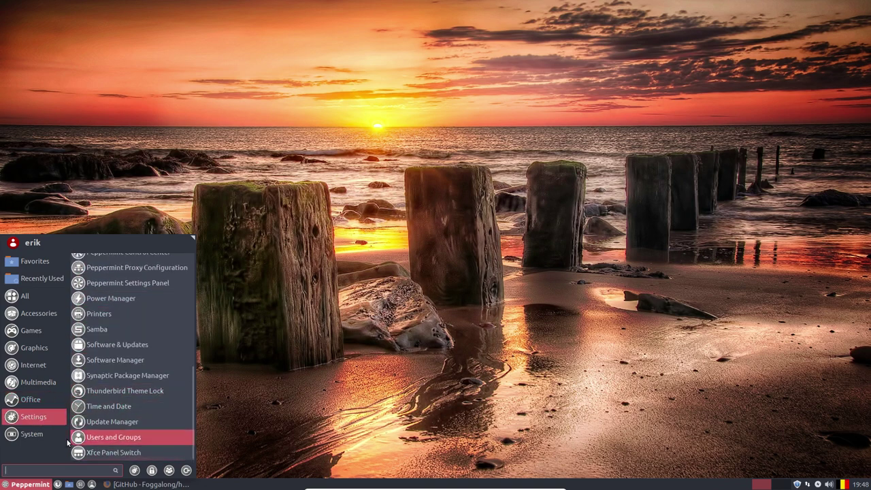
Open the Peppermint settings and inspect the icons in the Tweaks, Hardware, Network and System categories, returning to Hardware
click(138, 473)
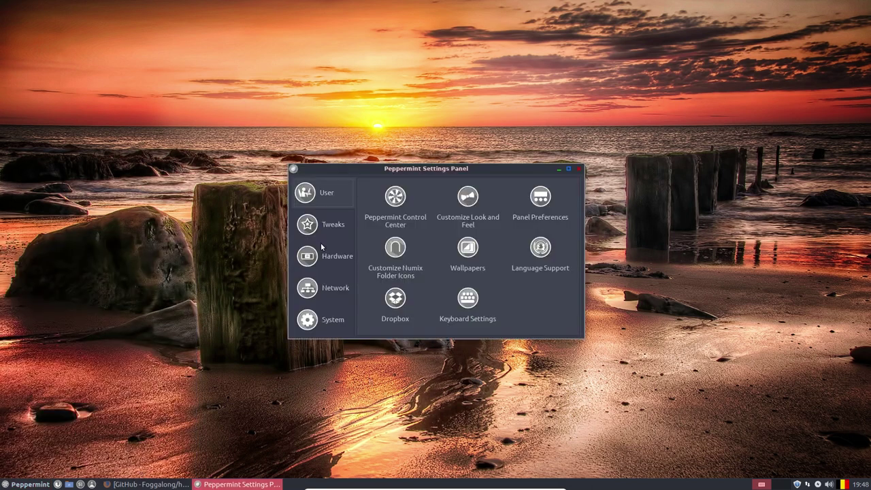
click(348, 225)
click(337, 259)
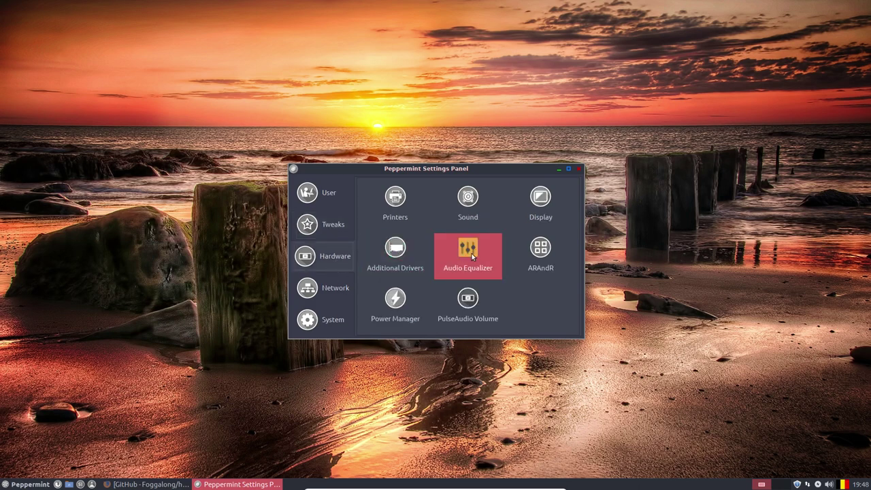
click(333, 289)
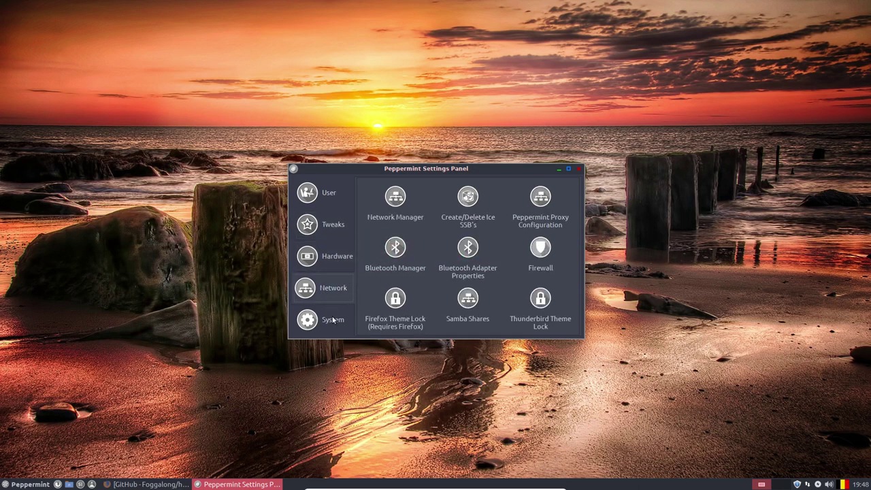
click(333, 321)
click(334, 262)
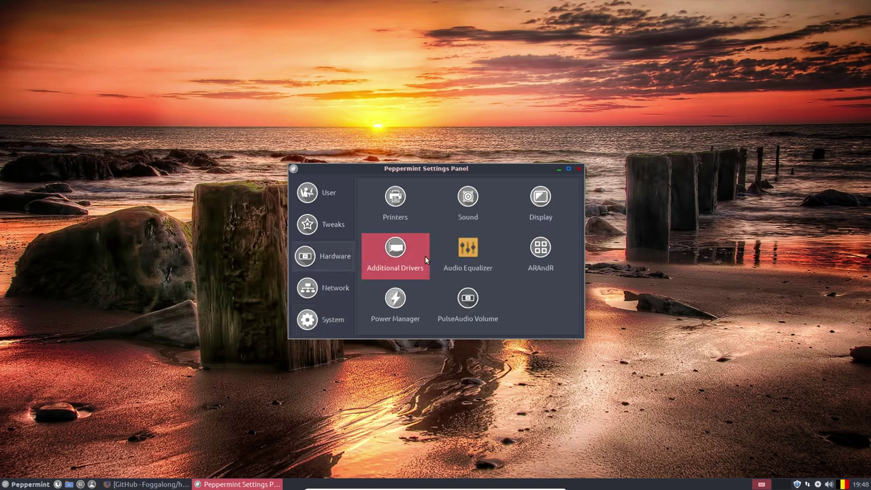
Launch the Audio Equalizer from the Hardware settings, move its window aside and close the Peppermint Settings Panel
click(467, 253)
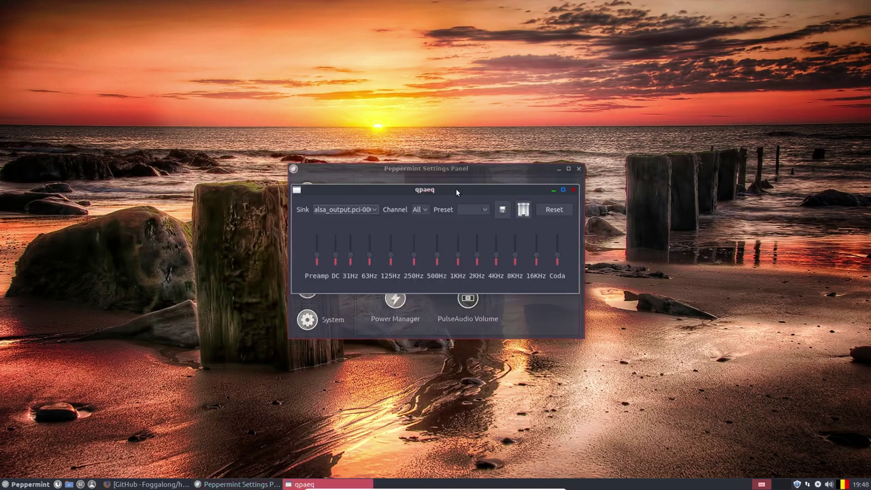
drag(458, 193, 325, 30)
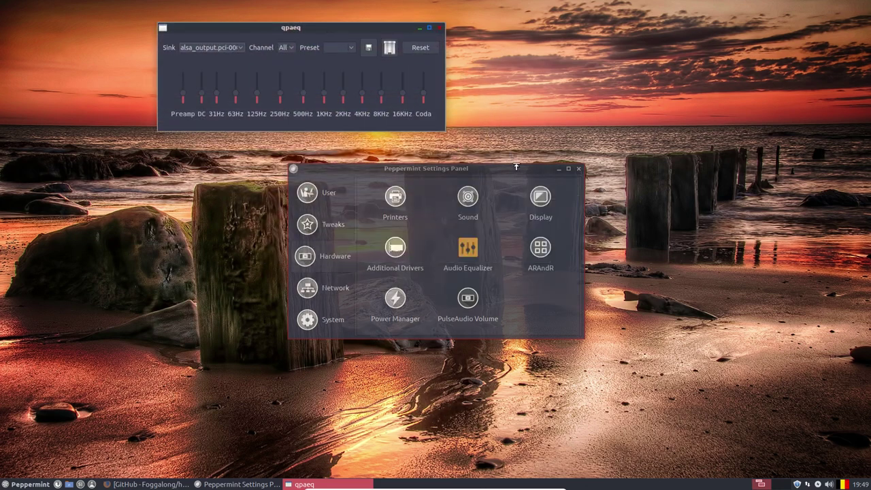
click(579, 171)
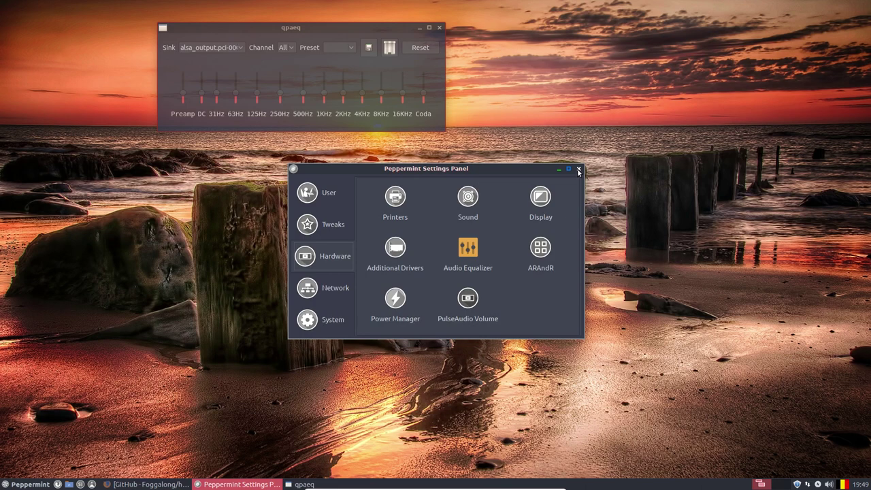
click(579, 169)
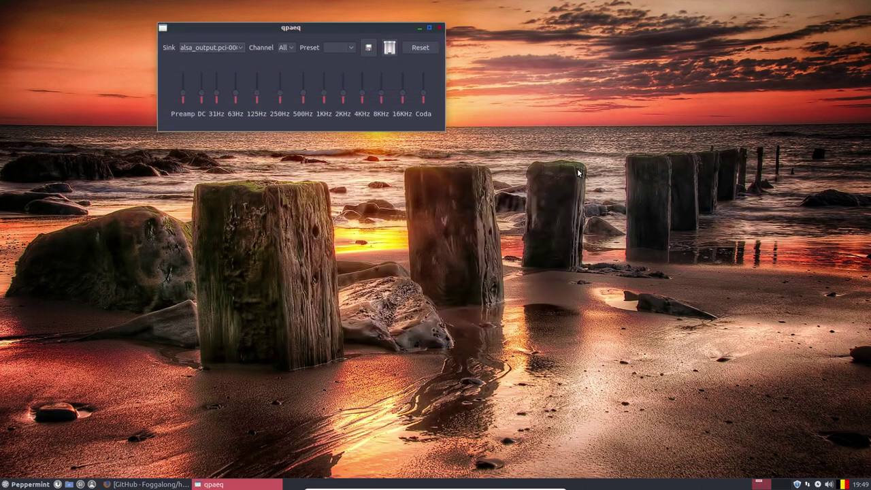
Browse to the /usr/share/applications folder in the file manager
click(71, 485)
click(485, 149)
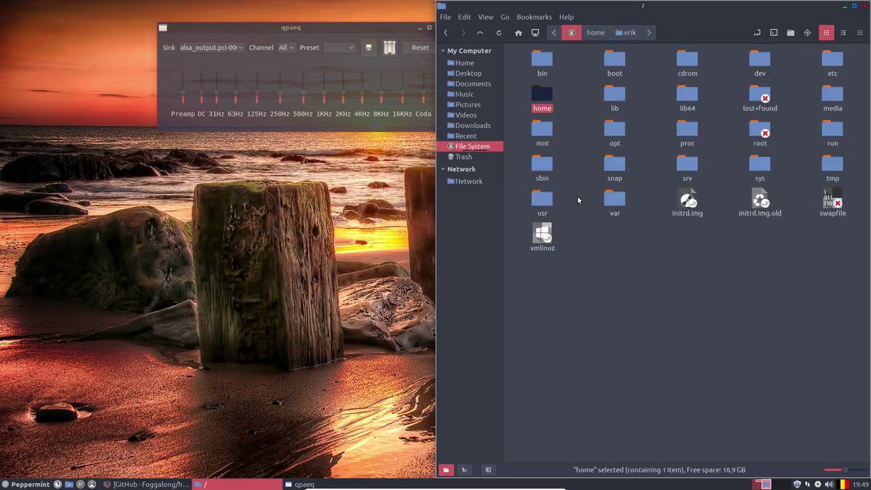
double_click(542, 200)
click(615, 101)
double_click(615, 101)
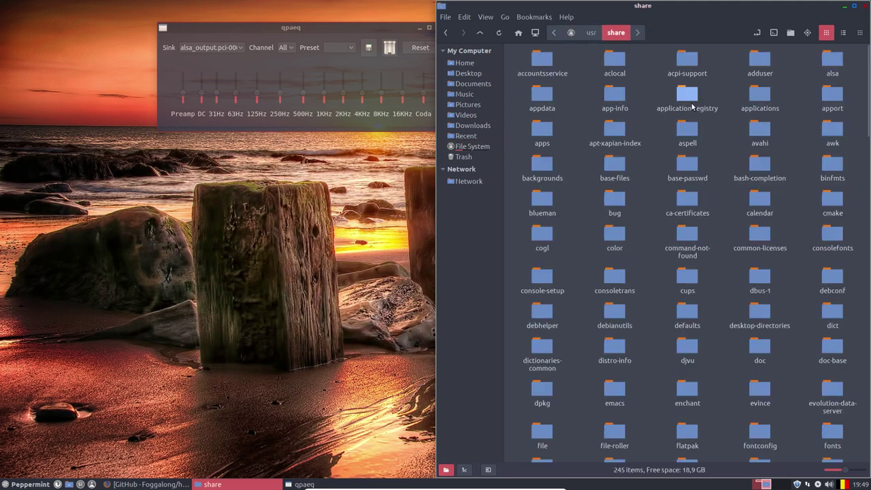
click(759, 96)
double_click(760, 95)
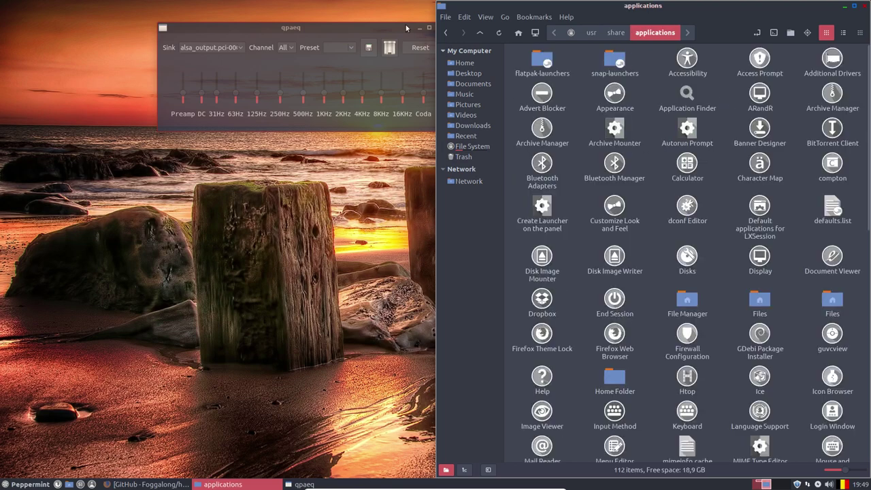
Move the qpaeq window clear of the file manager and examine the launcher icons in the applications folder
click(386, 31)
drag(386, 31, 253, 39)
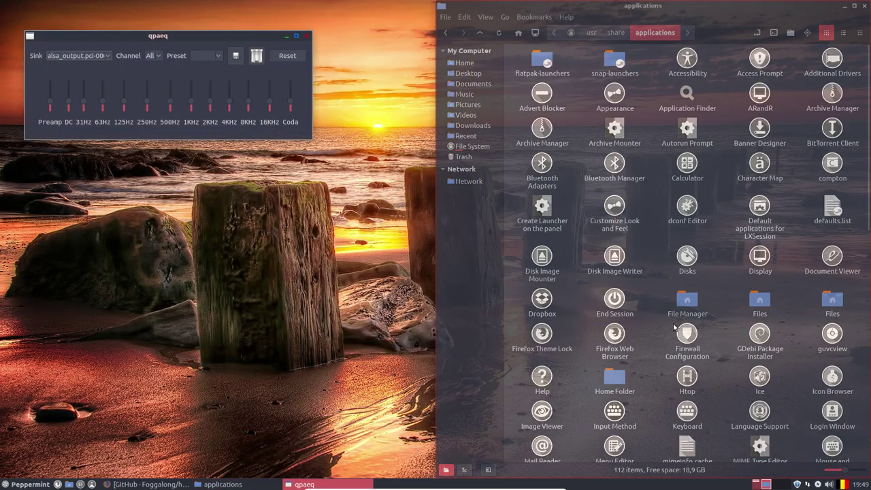
click(662, 342)
scroll(662, 343, down, 1)
scroll(661, 343, down, 10)
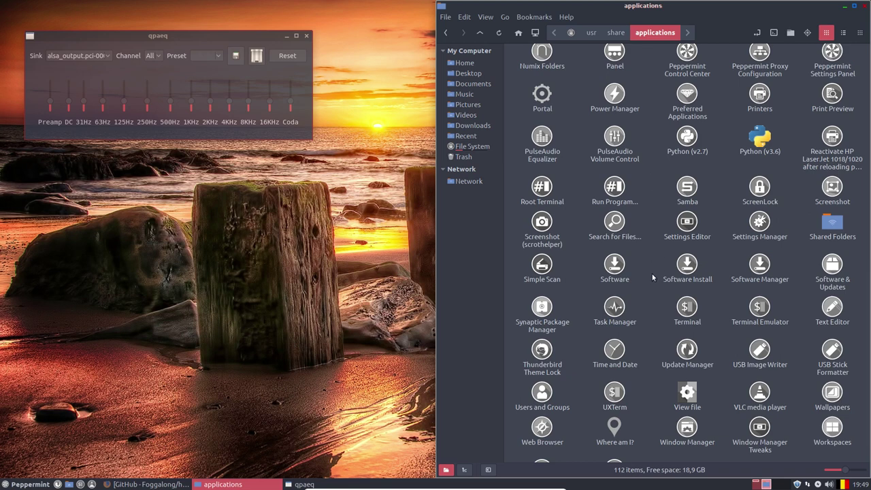
scroll(652, 275, down, 1)
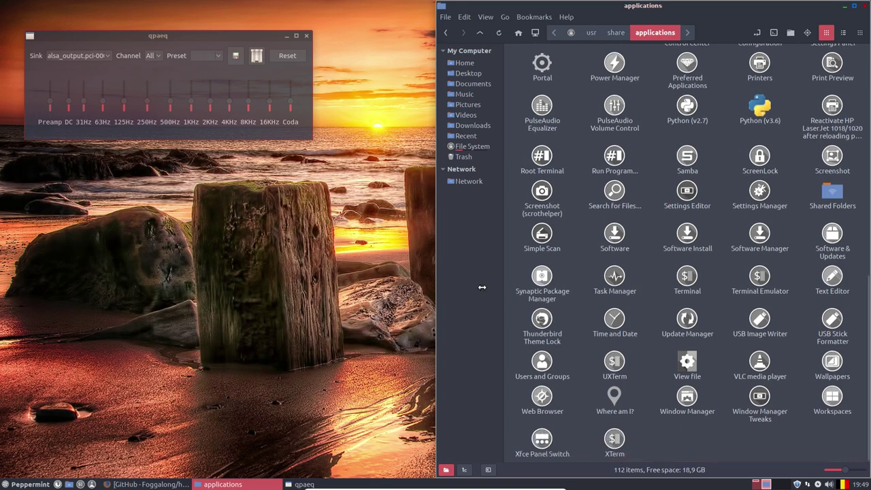
Search the application menu for "qp" and compare the equalizer's icon with the Audio Equalizer entry in the Hardware settings
click(37, 484)
click(44, 442)
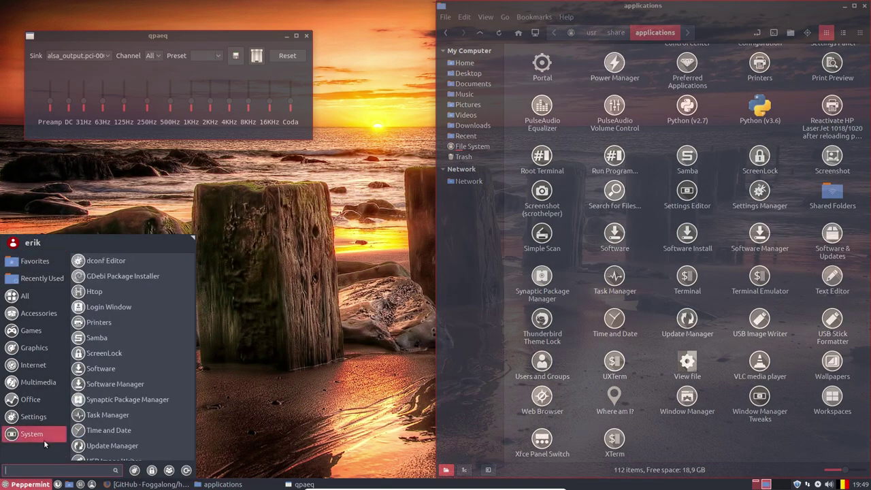
click(45, 367)
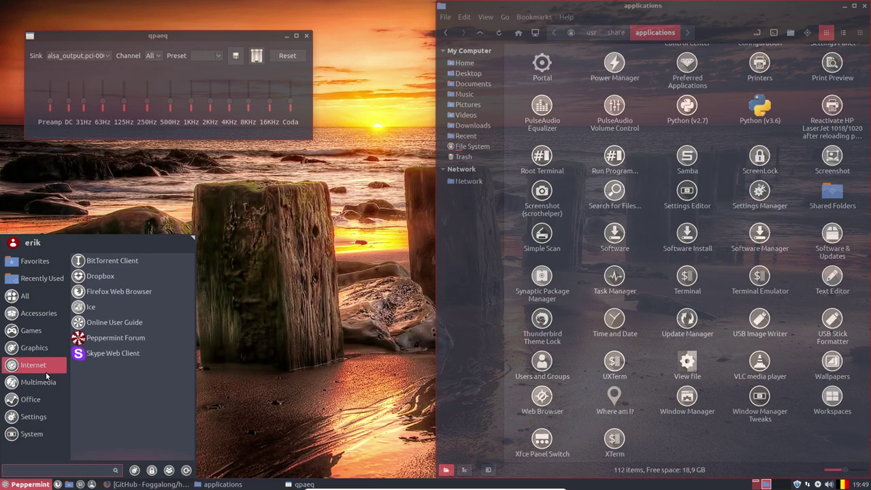
text(qp)
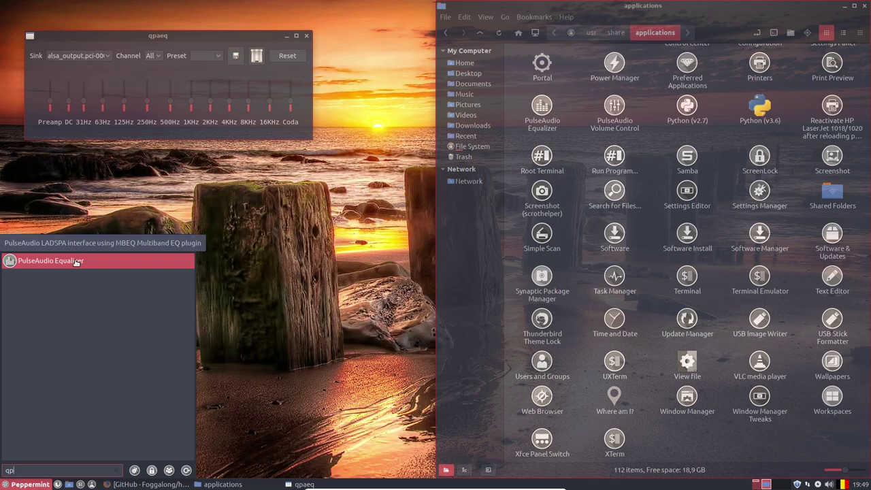
click(134, 470)
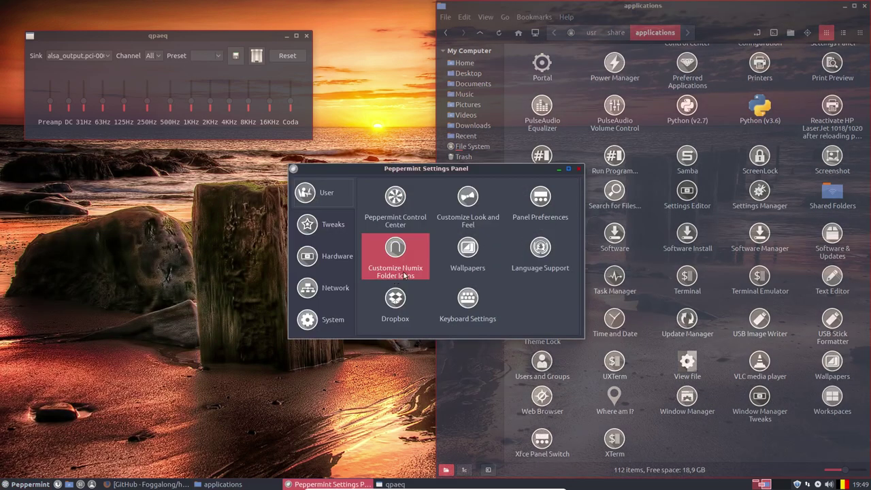
click(344, 262)
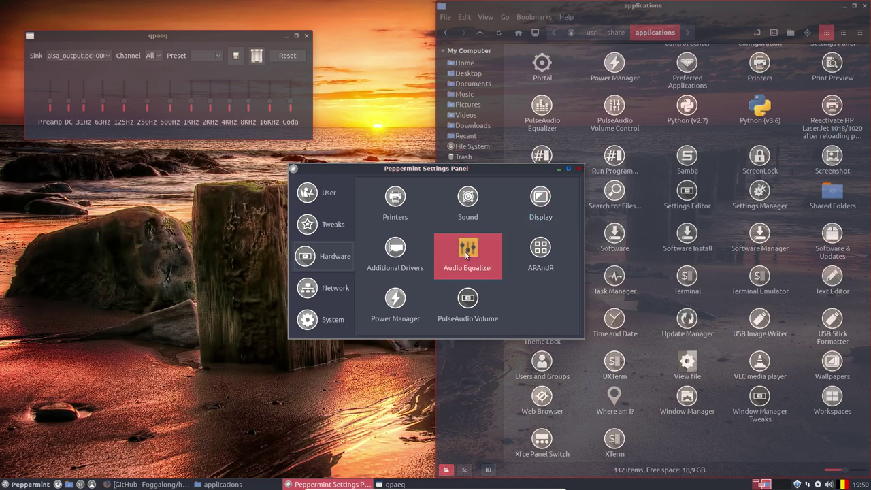
Close the qpaeq window, the Peppermint Settings Panel and the file manager
click(307, 36)
click(577, 169)
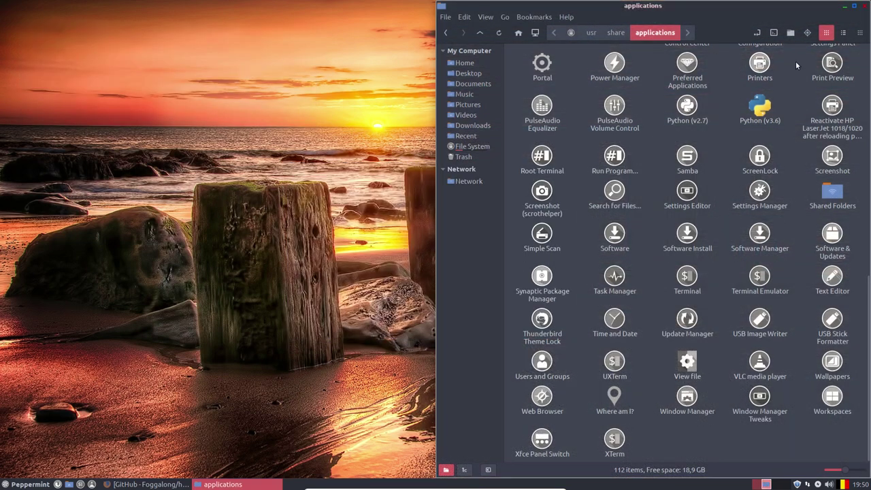
click(865, 7)
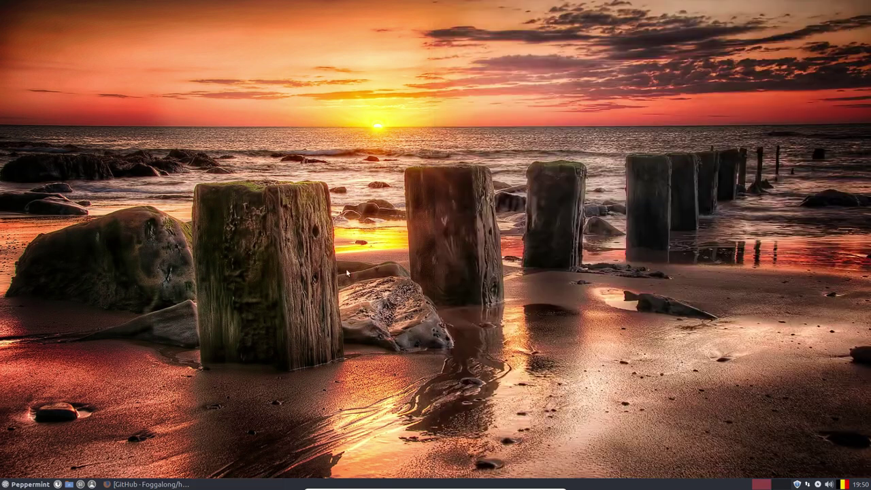
Apply the Surfn Arc icon theme in Customize Look and Feel and close the dialog
click(47, 482)
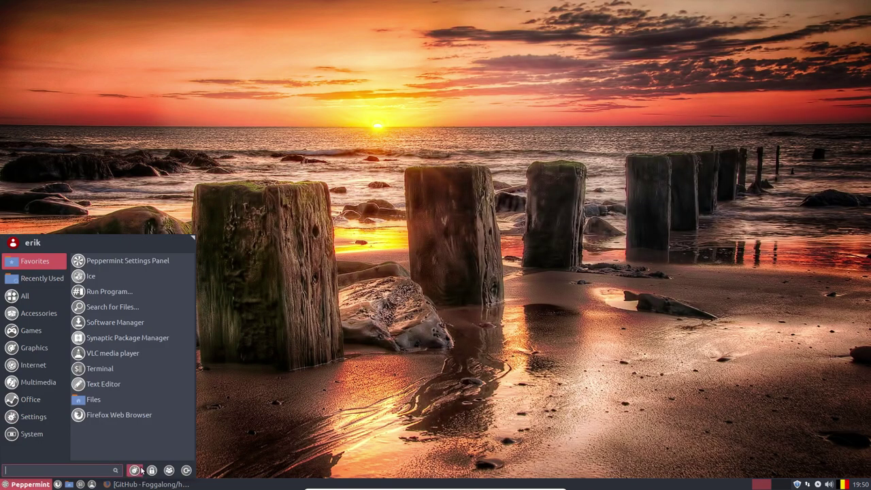
click(218, 406)
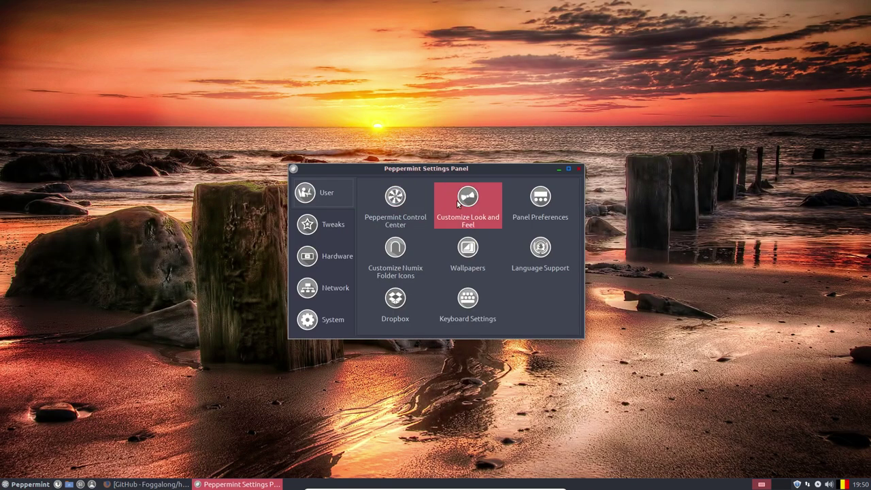
click(458, 201)
click(376, 155)
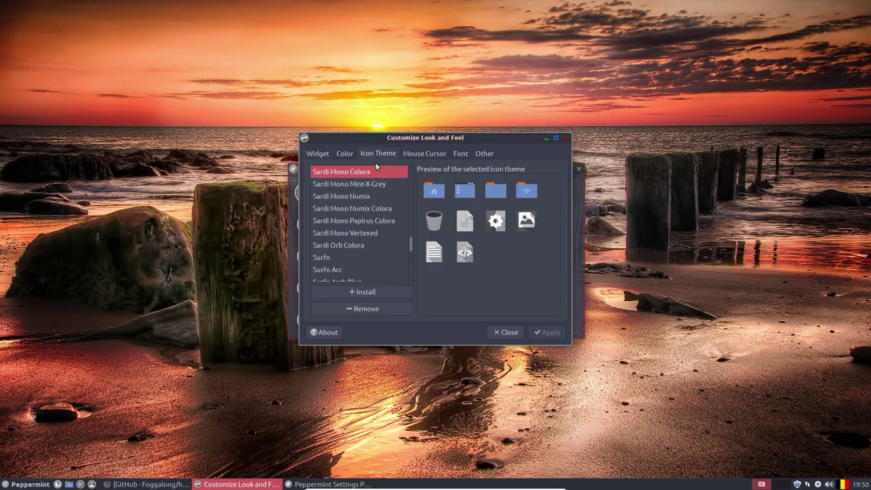
scroll(361, 238, down, 5)
click(336, 179)
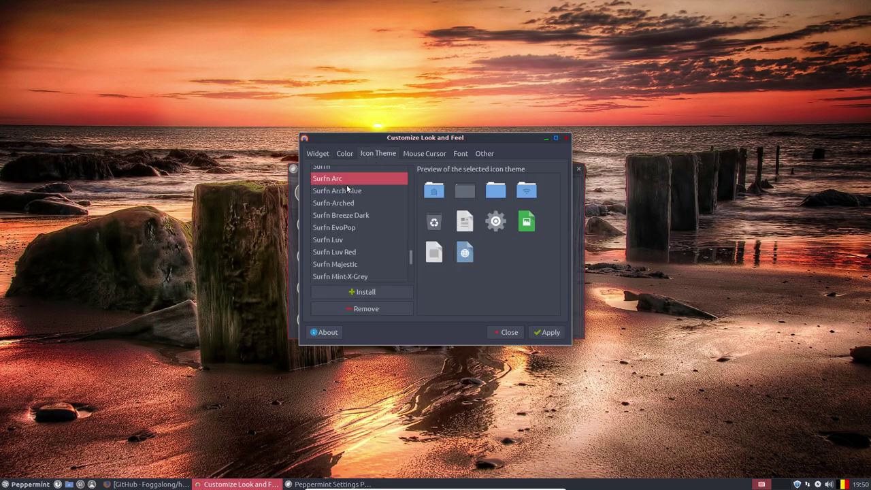
click(548, 332)
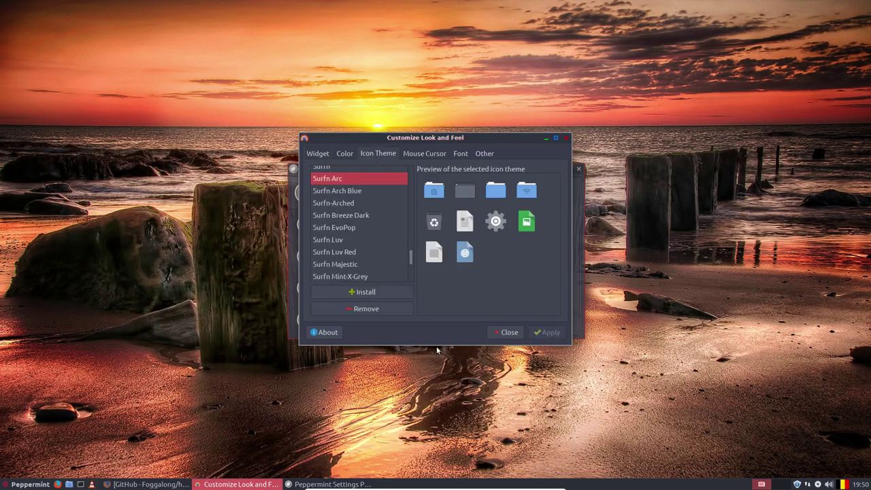
click(507, 332)
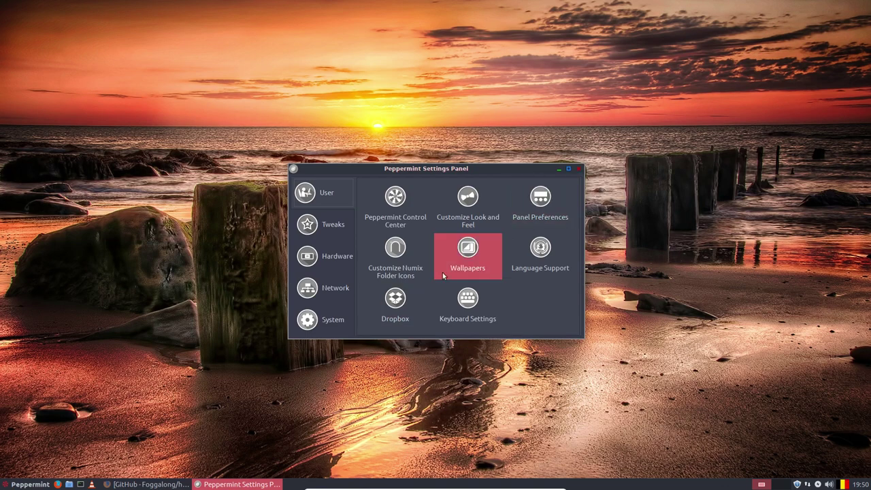
Check the Audio Equalizer icon in the Hardware settings under the Surfn Arc theme and close the Settings Panel
click(326, 285)
click(328, 270)
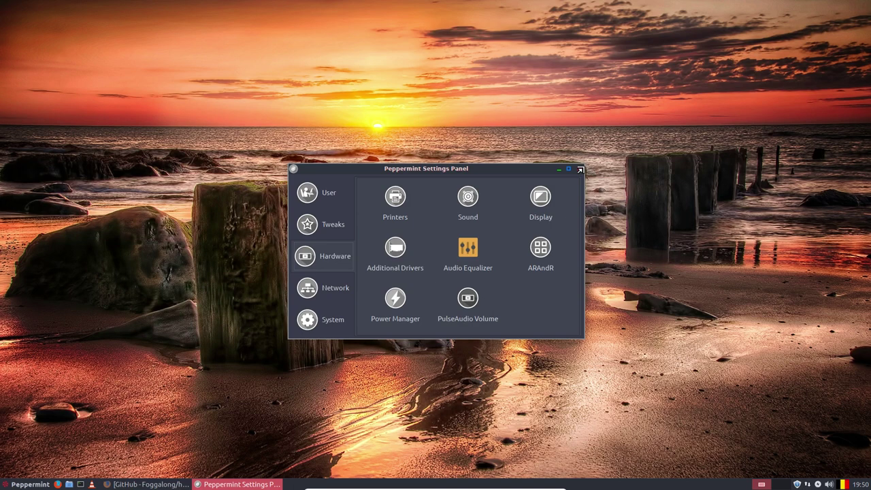
click(578, 169)
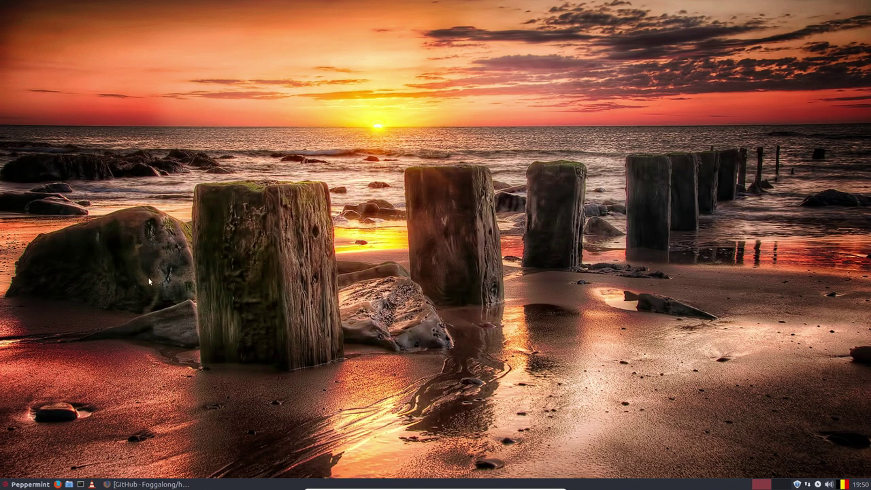
Look through the System and Games categories of the application menu, and view the Mahjong launcher's properties without saving
click(21, 485)
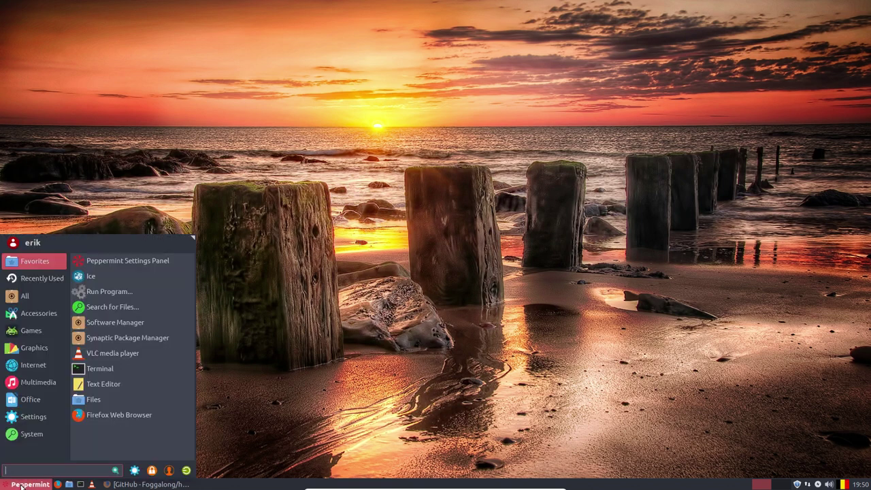
click(258, 381)
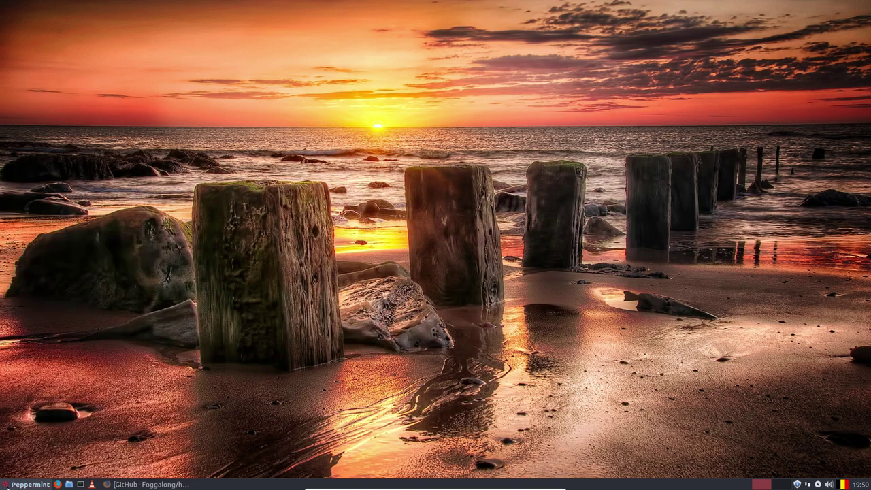
click(19, 485)
click(31, 438)
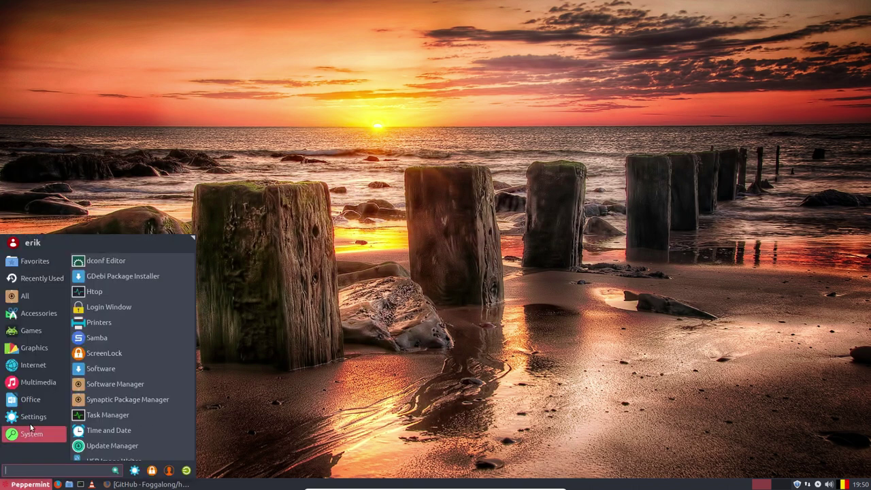
mouse_move(33, 364)
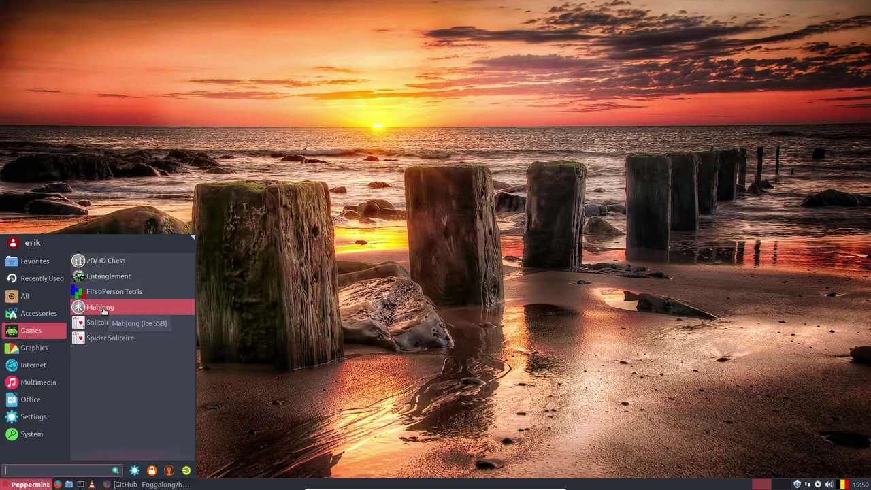
right_click(103, 311)
click(152, 370)
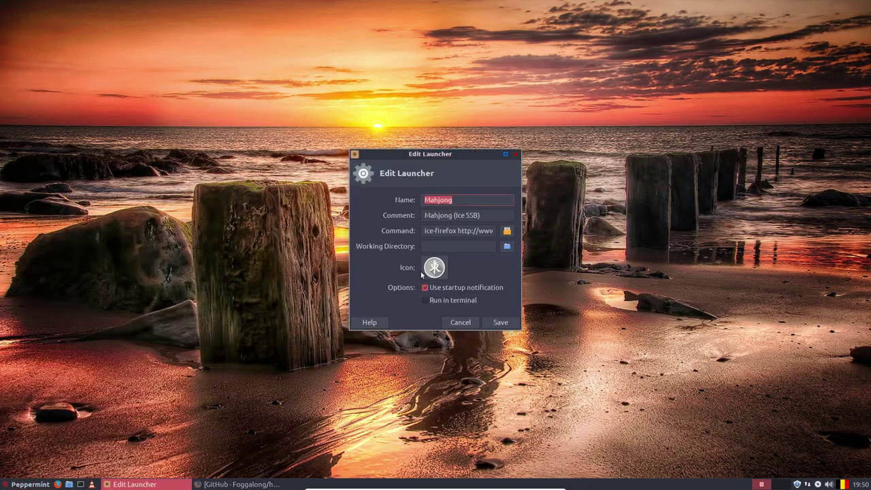
click(461, 322)
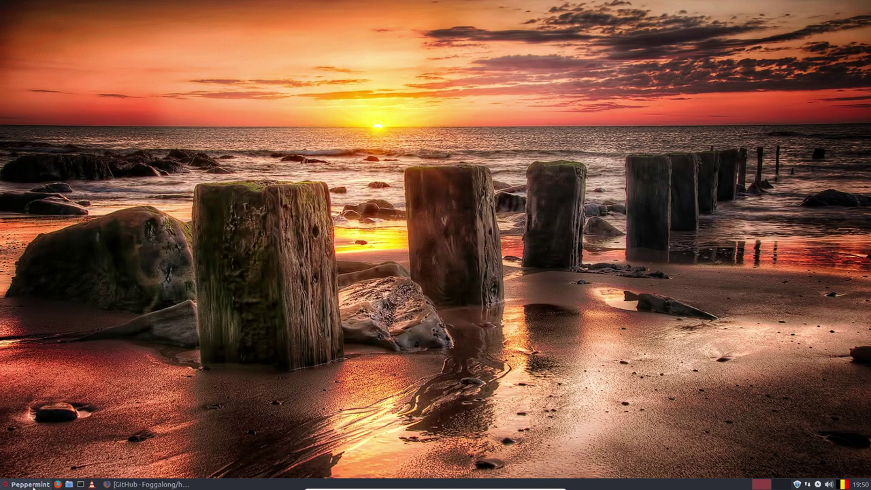
Check the icons in the Graphics, Recently Used and All categories of the application menu and close it
click(33, 488)
click(41, 349)
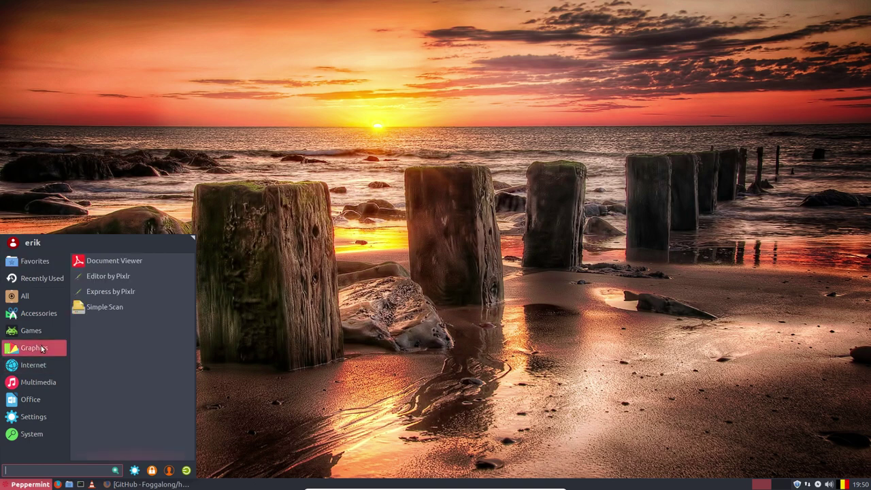
mouse_move(45, 286)
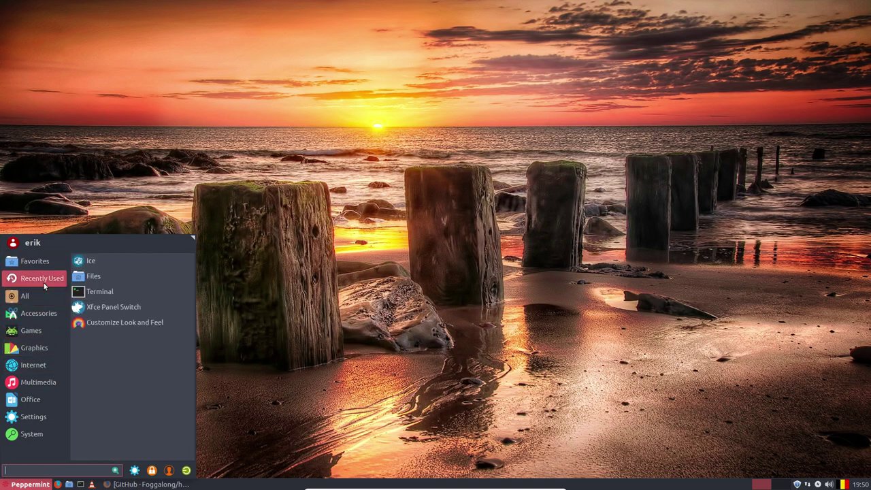
mouse_move(41, 263)
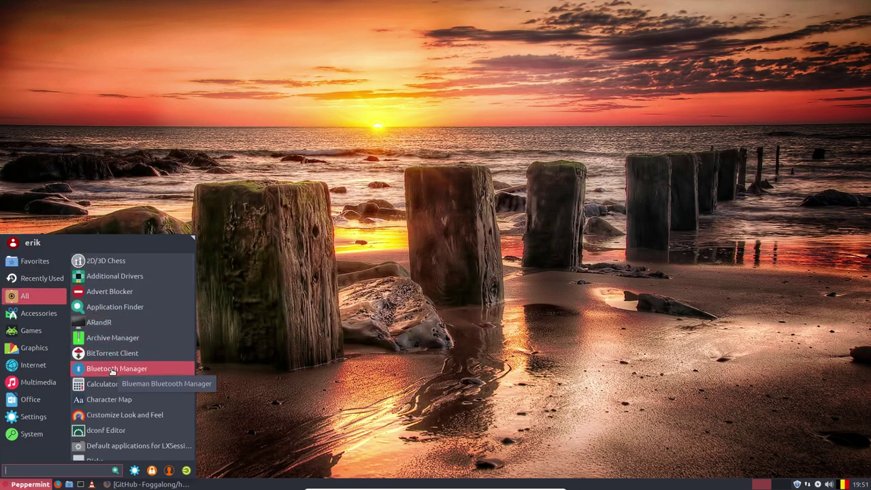
click(27, 487)
Open the MenuLibre menu editor from the Whisker Menu, view the kinds of items it can add, and close it
right_click(25, 487)
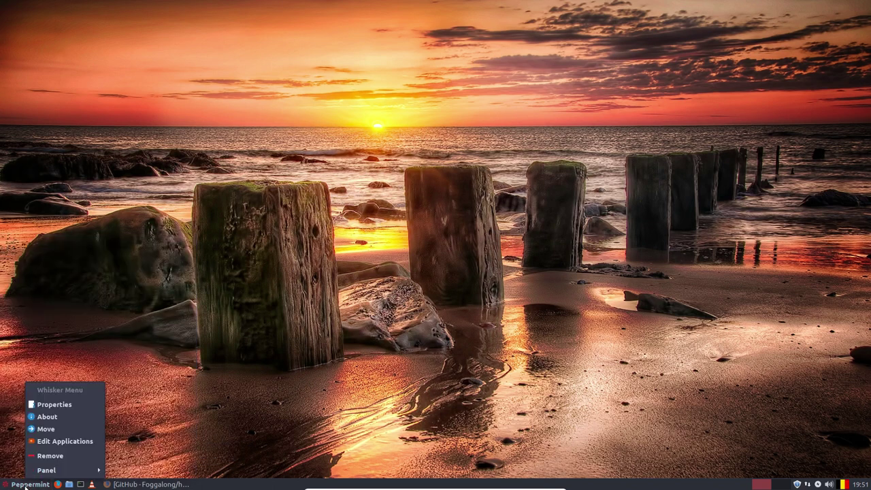
click(65, 441)
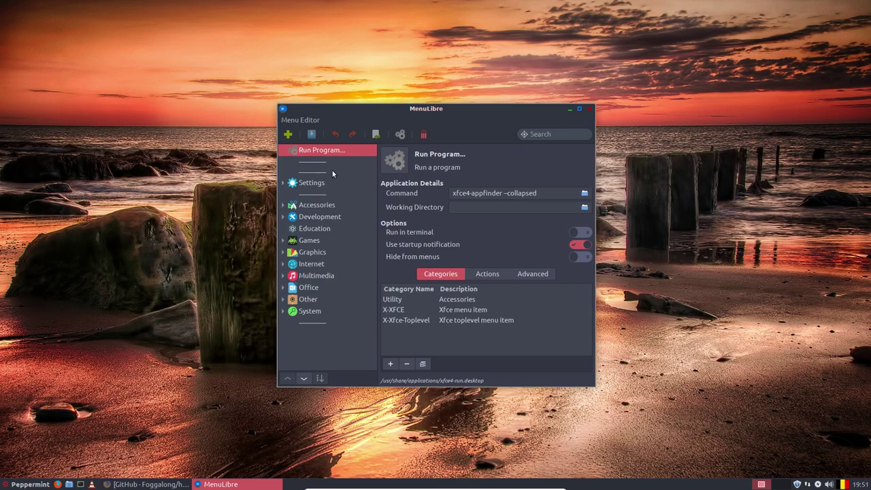
click(288, 134)
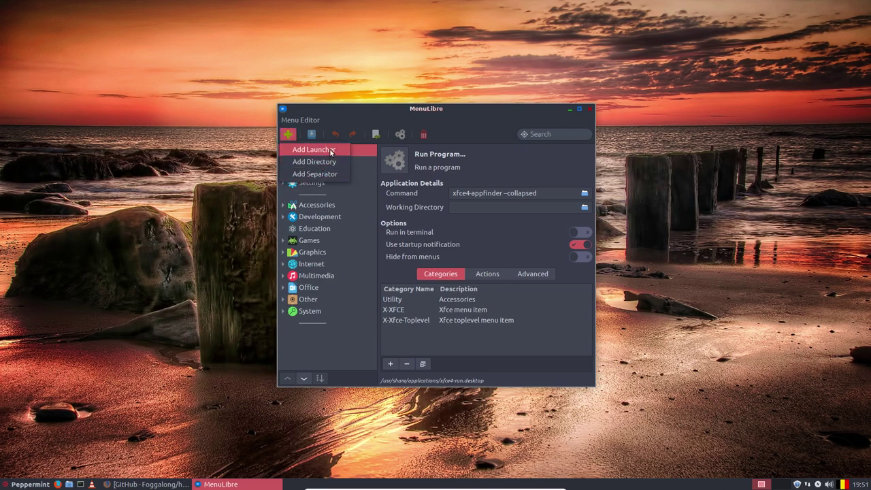
click(510, 166)
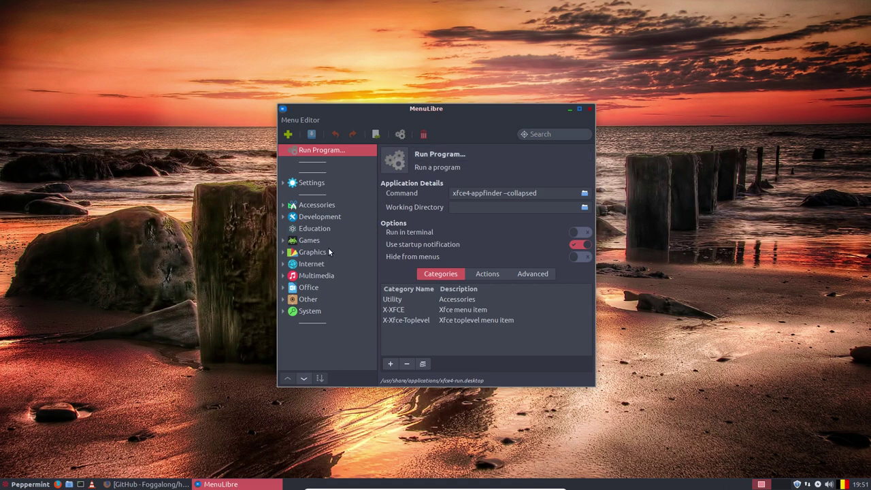
click(590, 109)
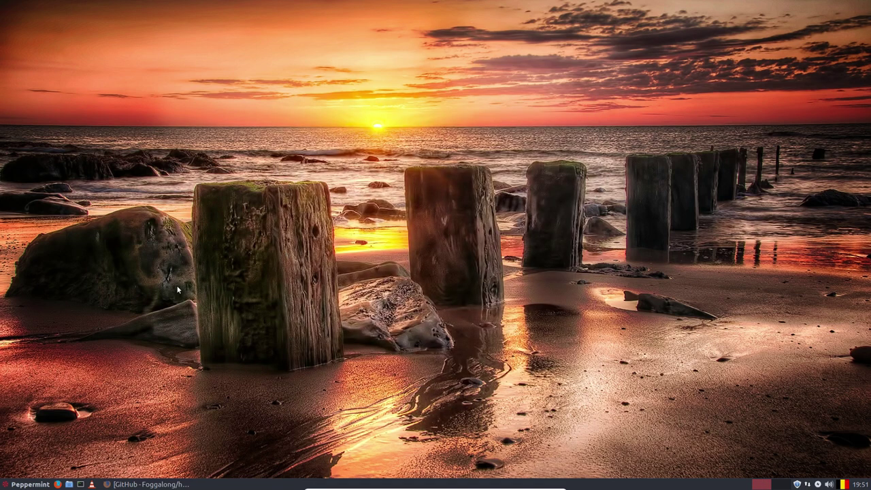
Check the Internet and Accessories icons in the application menu, and view the Whisker Menu's own options without choosing any
click(38, 484)
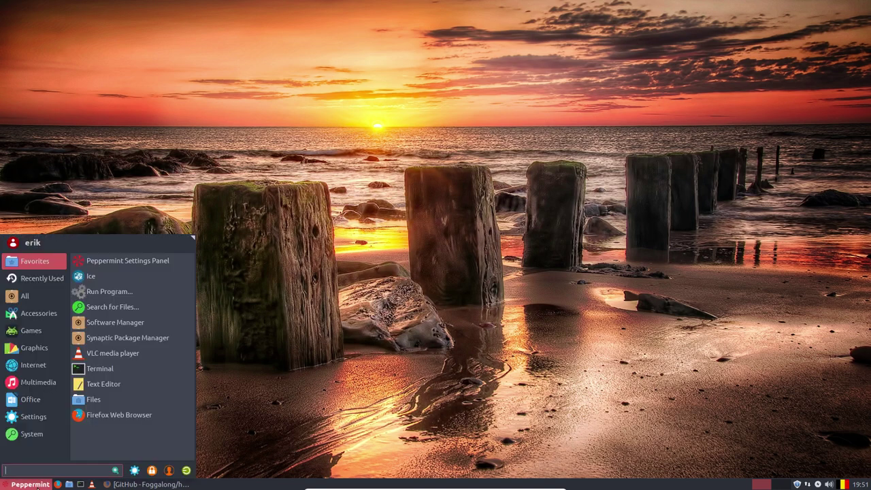
mouse_move(40, 417)
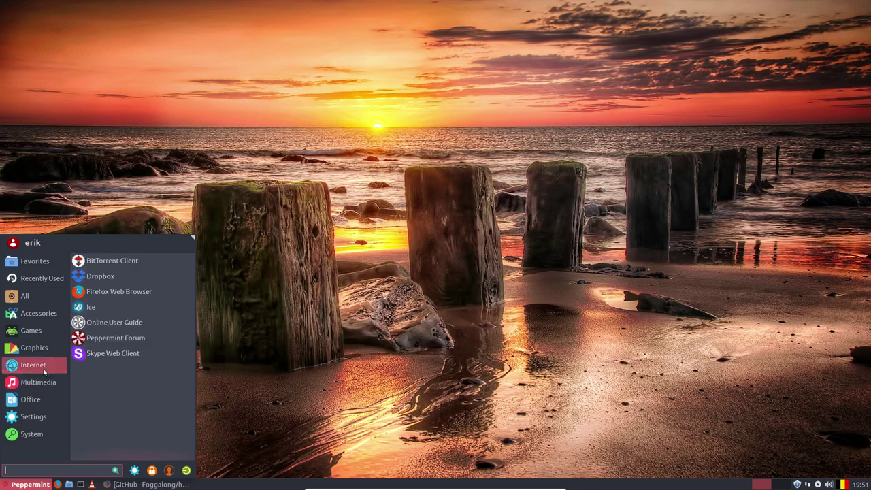
mouse_move(42, 315)
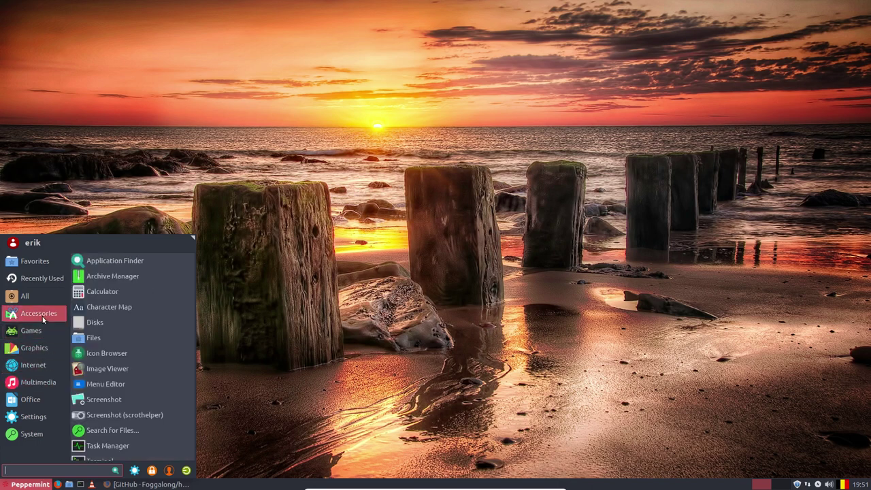
click(21, 483)
right_click(23, 484)
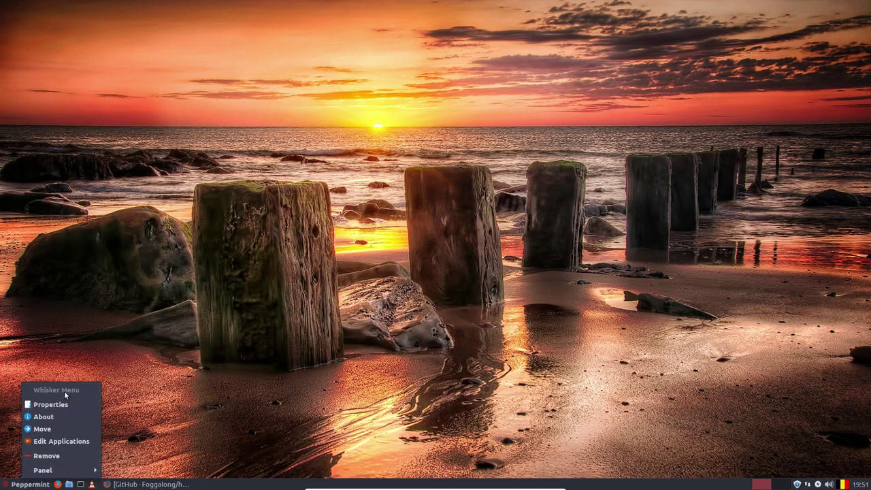
click(430, 335)
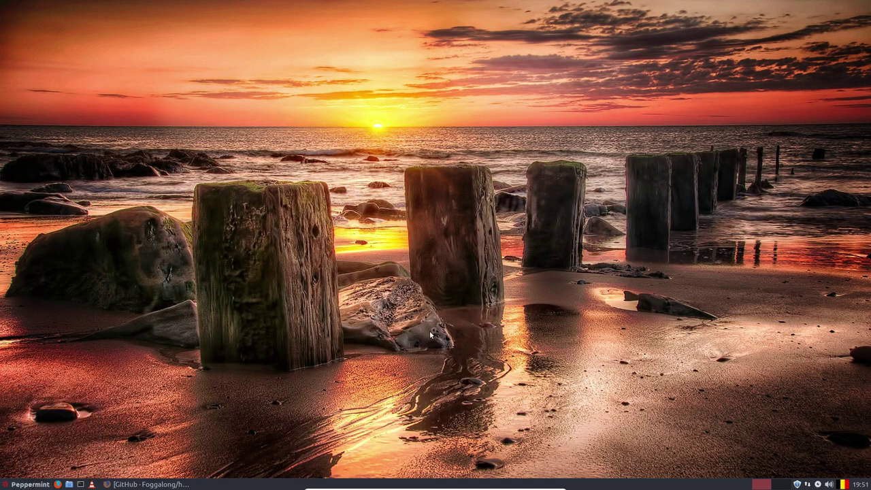